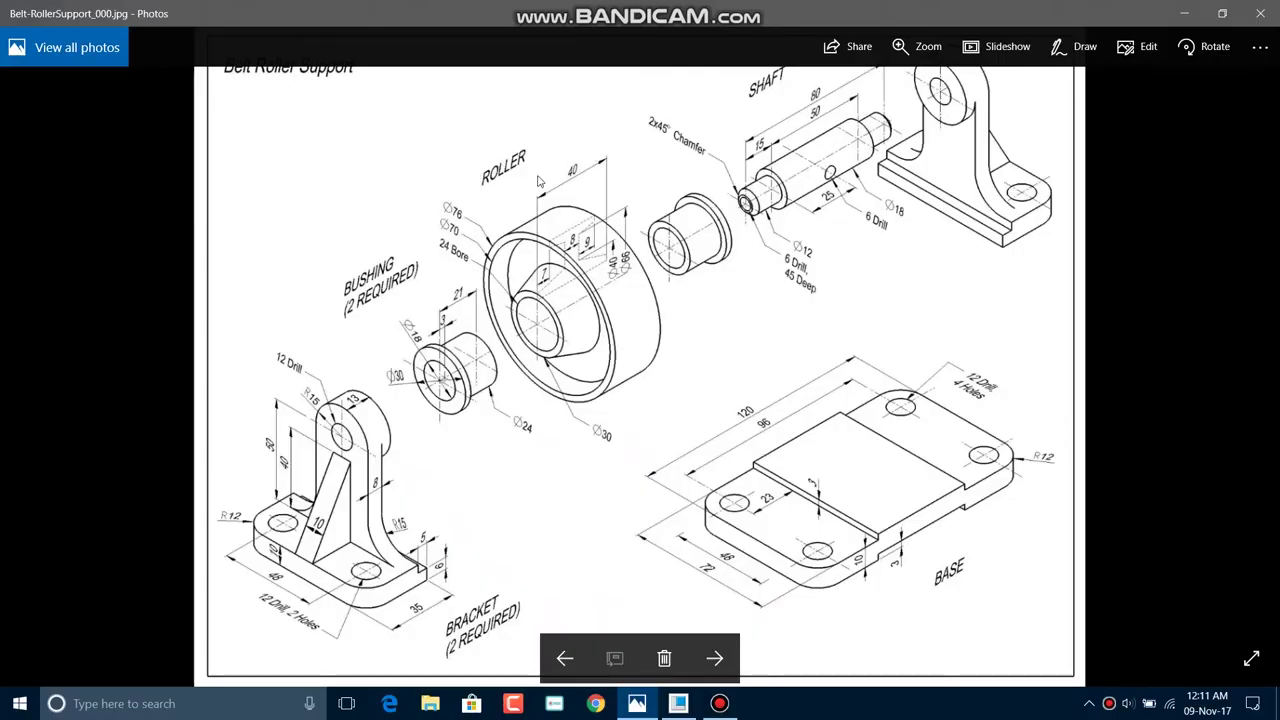
- Switch from the Belt Roller Support drawing in Photos back to Creo Parametric
left_click(678, 703)
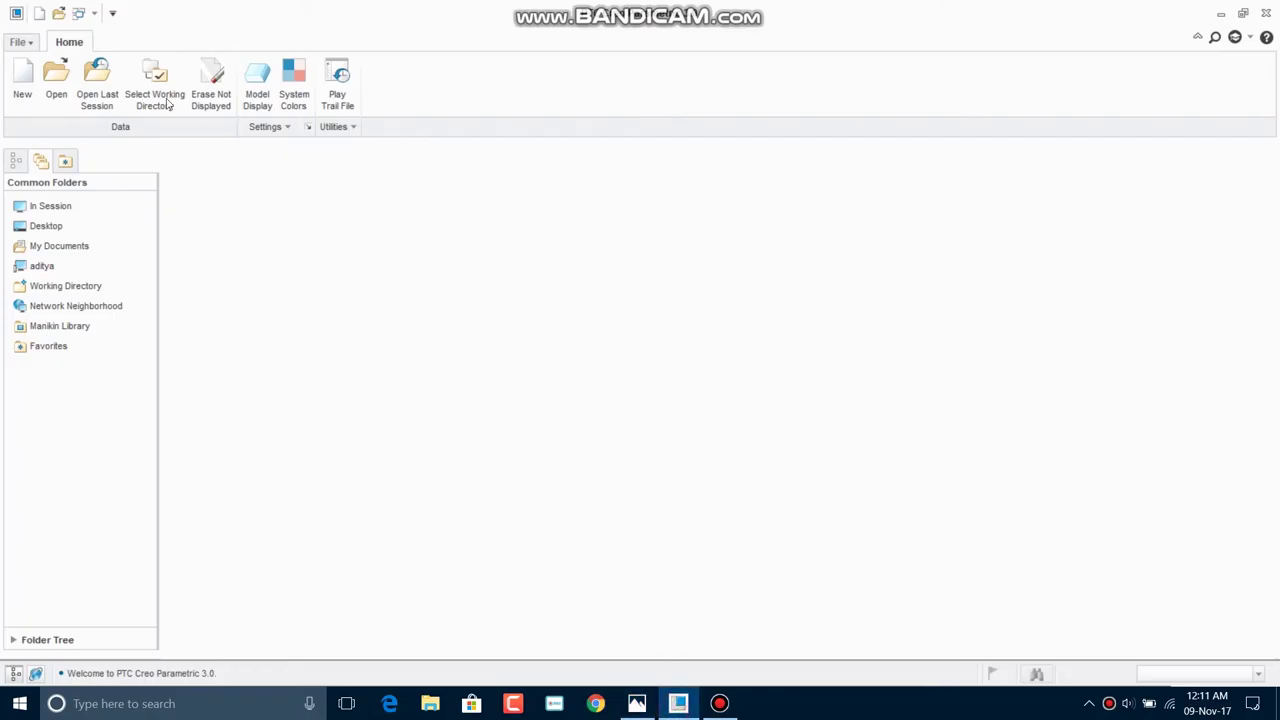
- Create a solid part named 'roller' from the mmns_part_solid template, not the default template
left_click(26, 72)
left_click(531, 494)
double_click(591, 437)
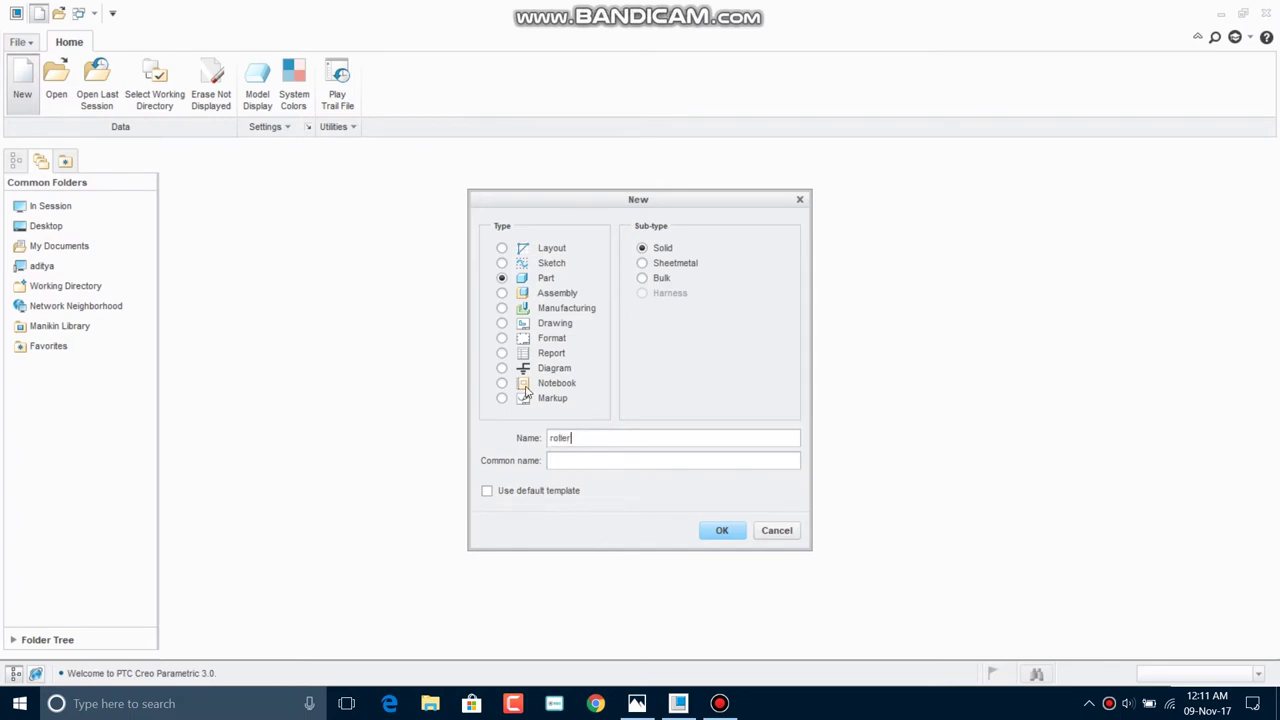
left_click(721, 531)
left_click(550, 298)
type("howtocad")
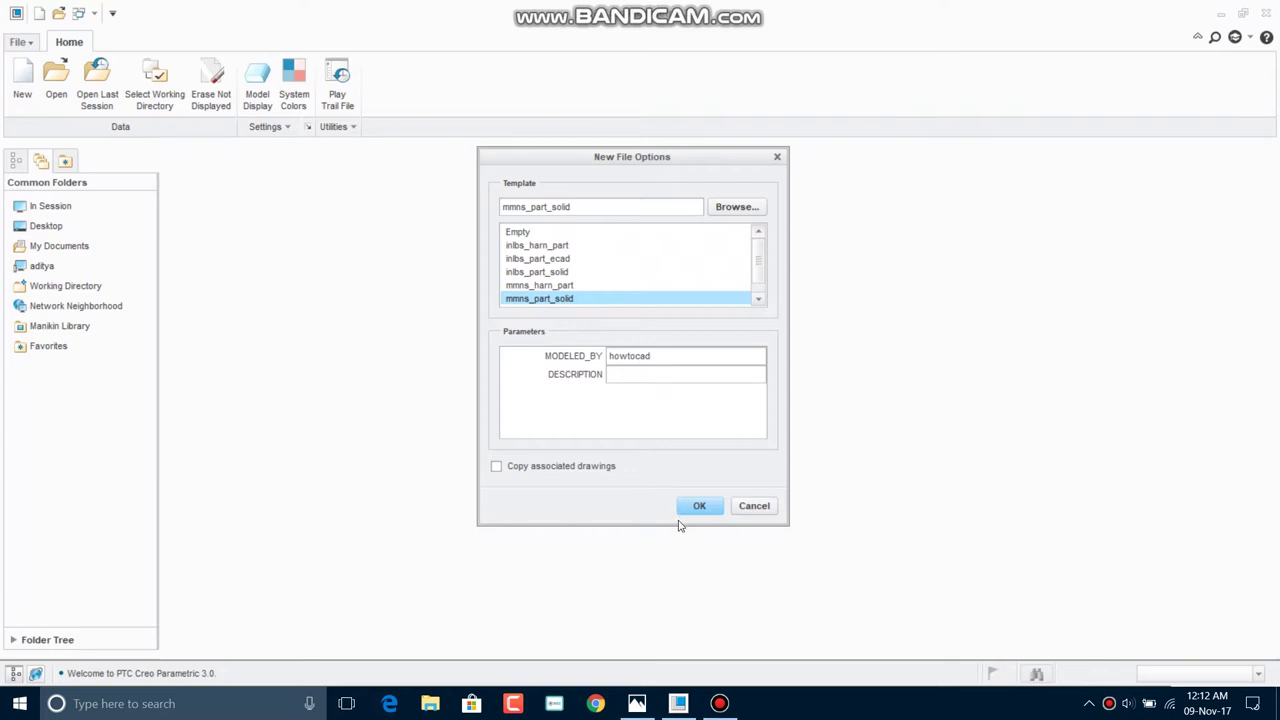
left_click(690, 507)
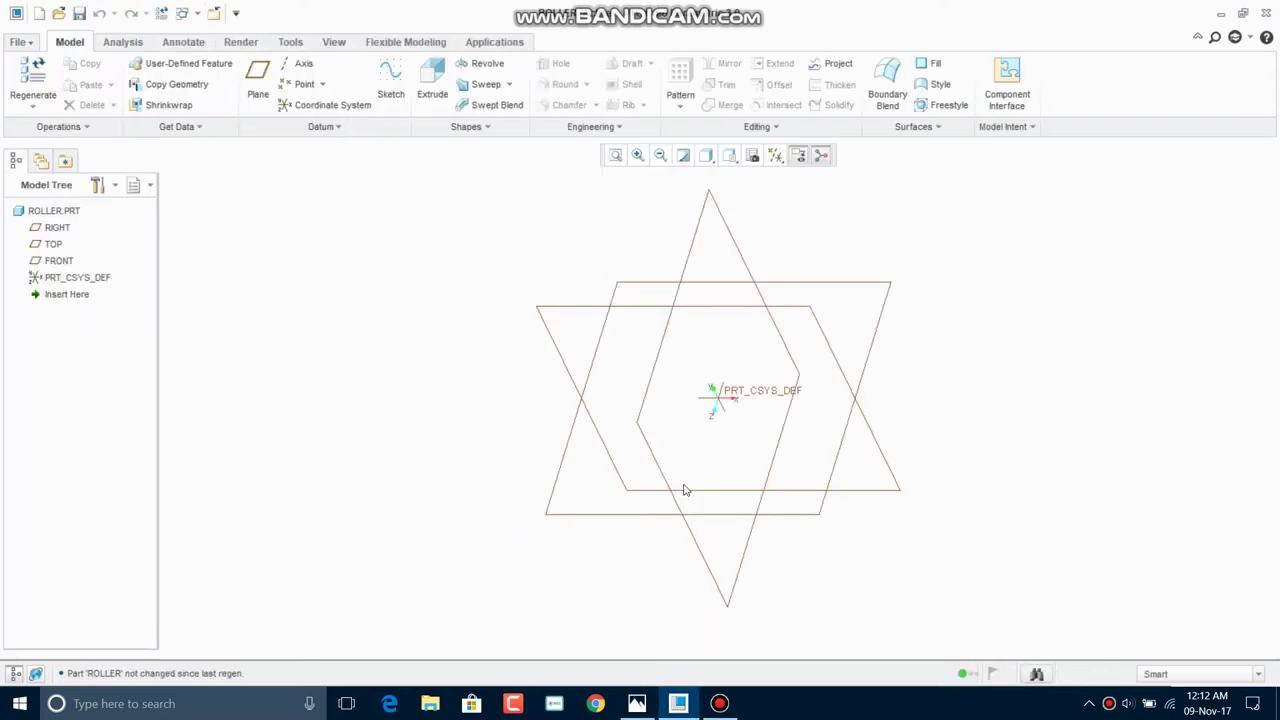
- Start a revolve and open its internal sketch on the TOP plane, viewed face-on
left_click(480, 63)
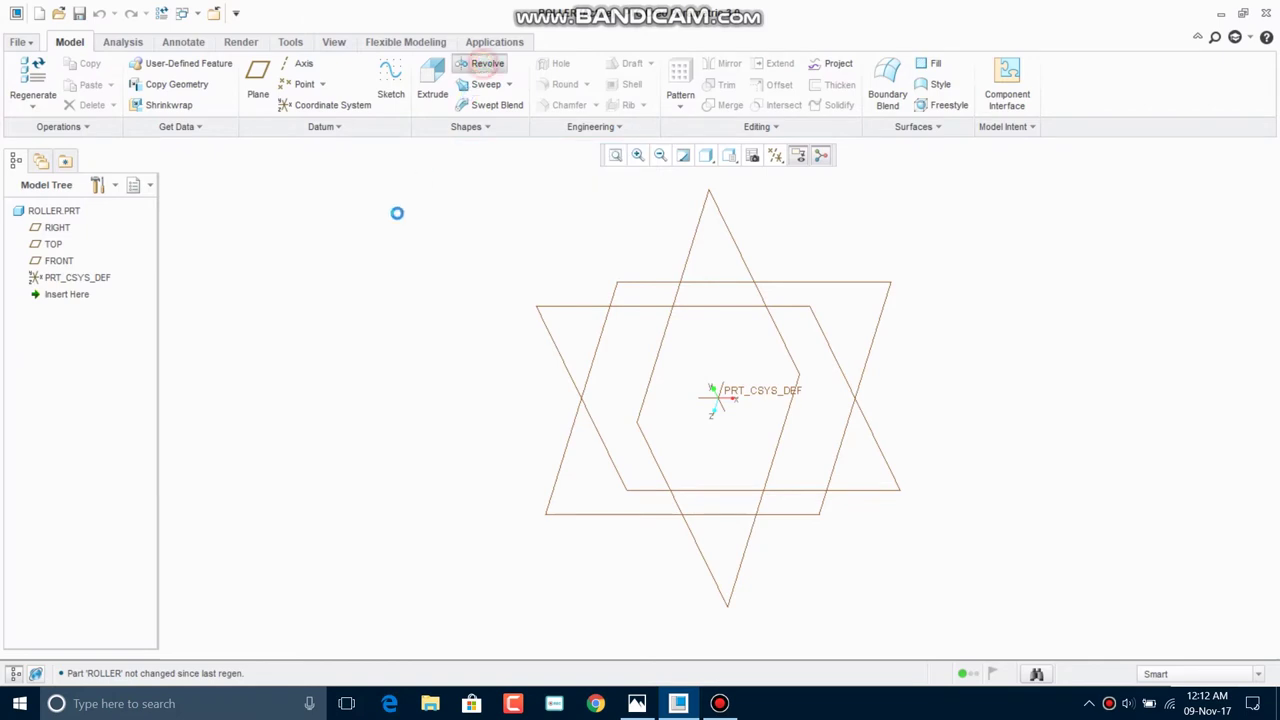
right_click(396, 218)
left_click(410, 222)
left_click(818, 280)
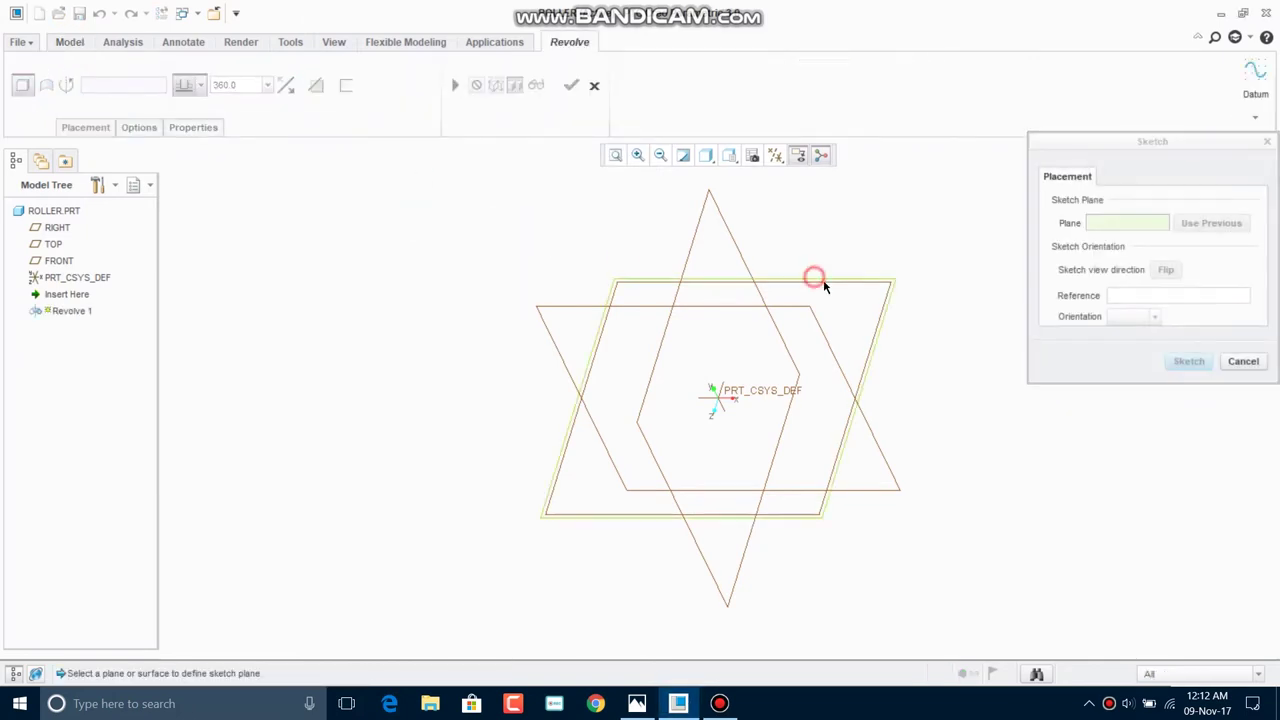
left_click(1189, 362)
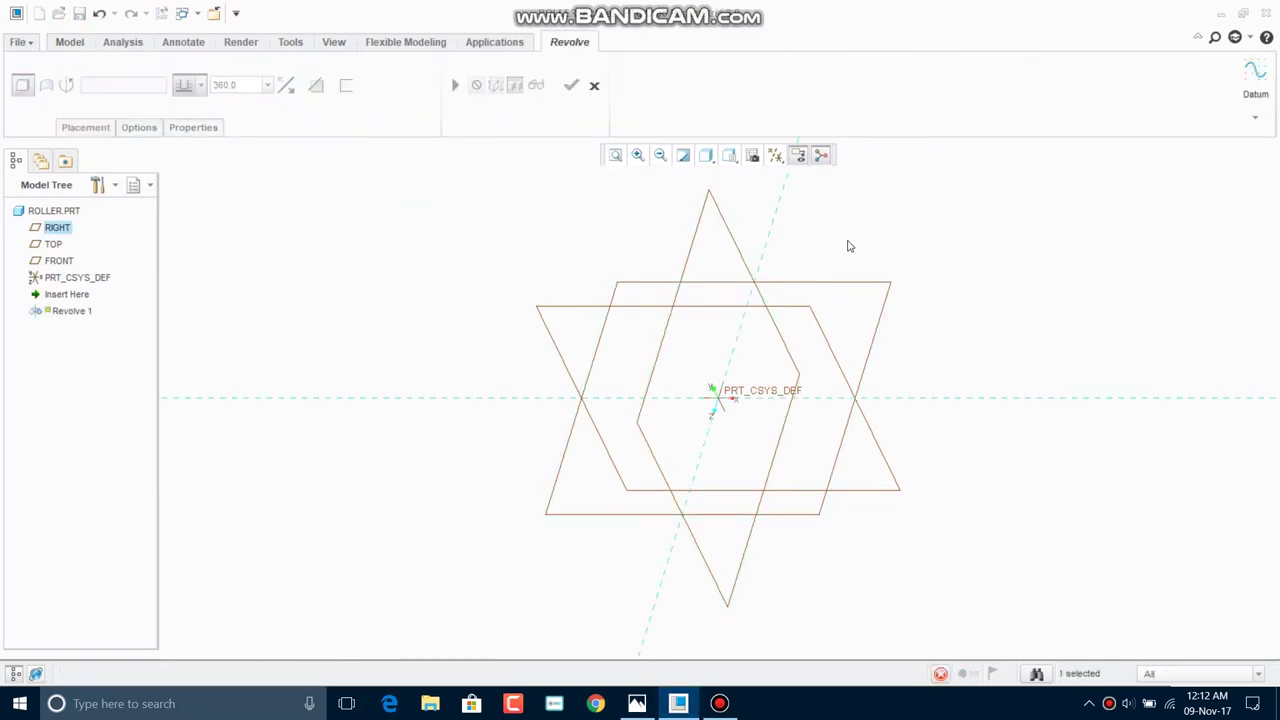
left_click(795, 156)
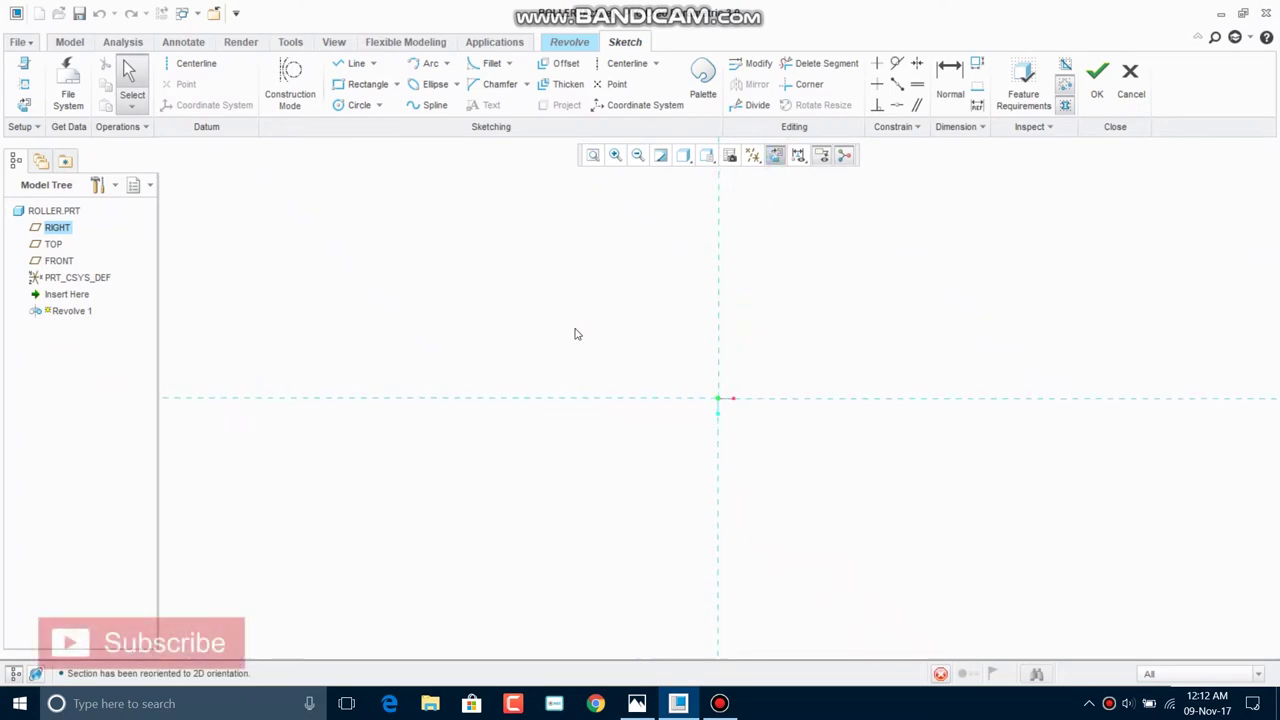
- Check the roller drawing in Photos and return to the revolve sketch
right_click(357, 309)
left_click(305, 293)
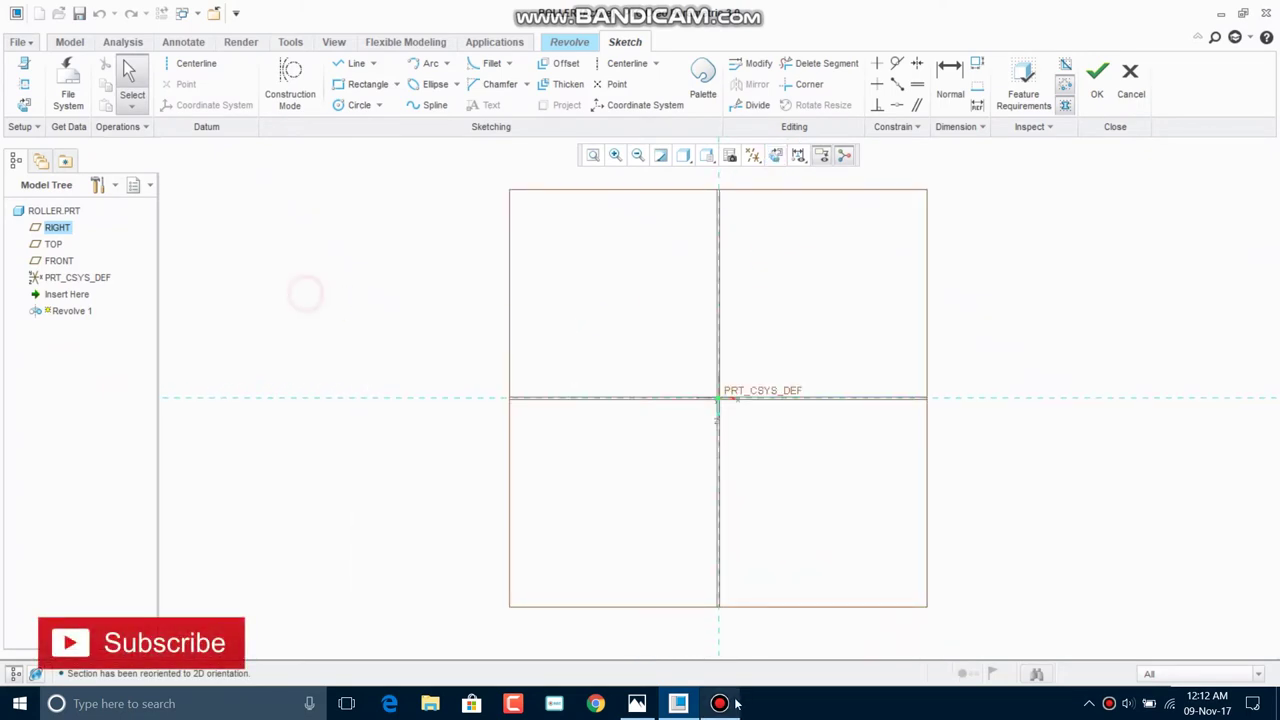
left_click(638, 703)
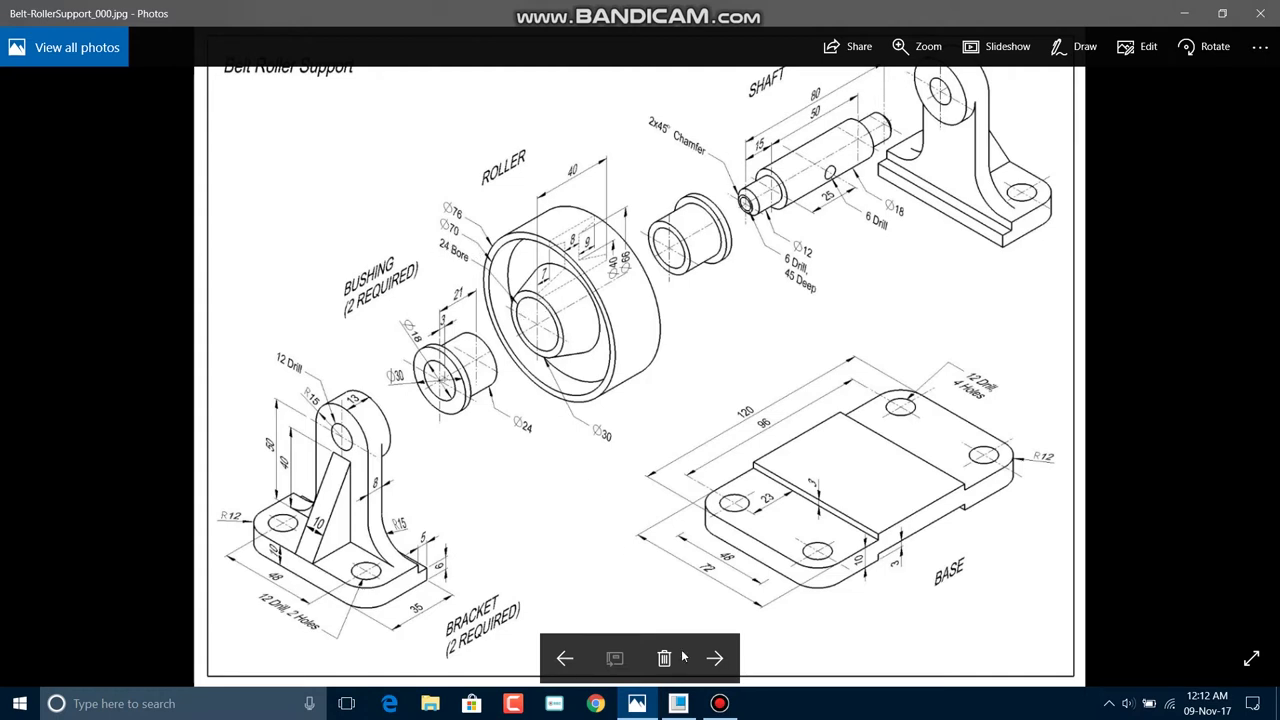
left_click(678, 703)
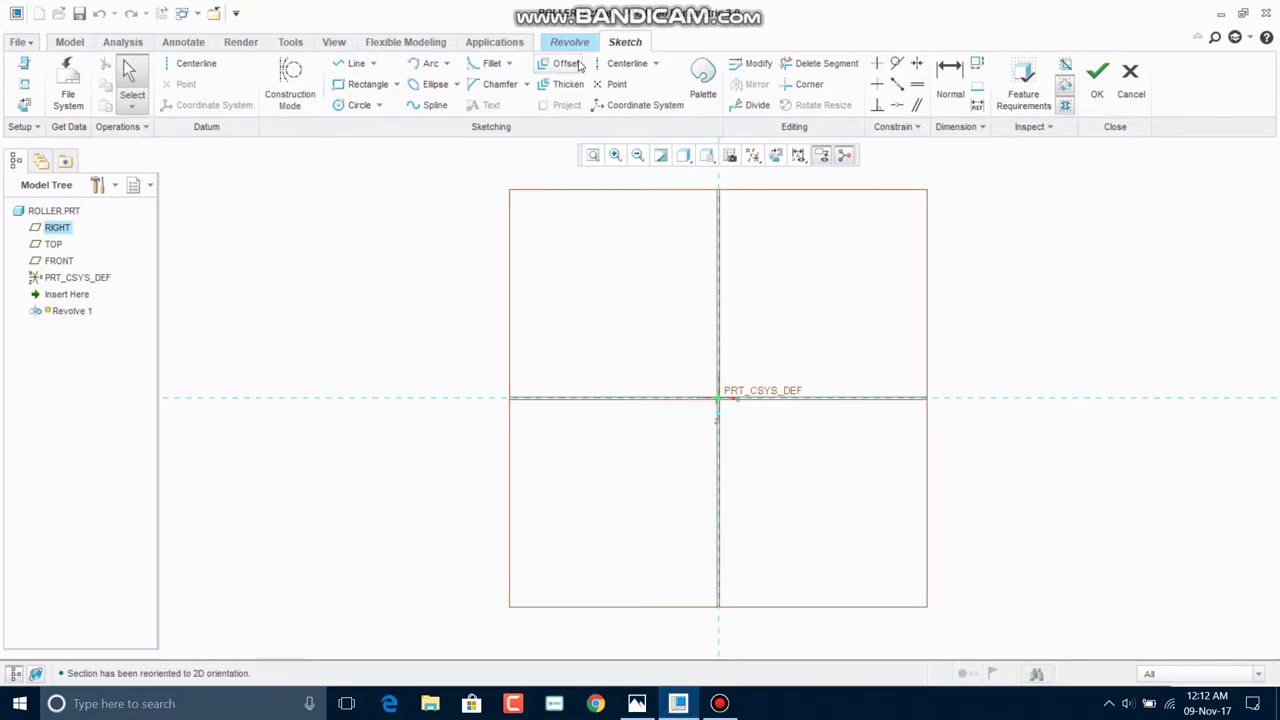
left_click(627, 63)
- Draw a horizontal centerline and set its offset to 12
left_click(592, 364)
left_click(767, 369)
left_click(129, 72)
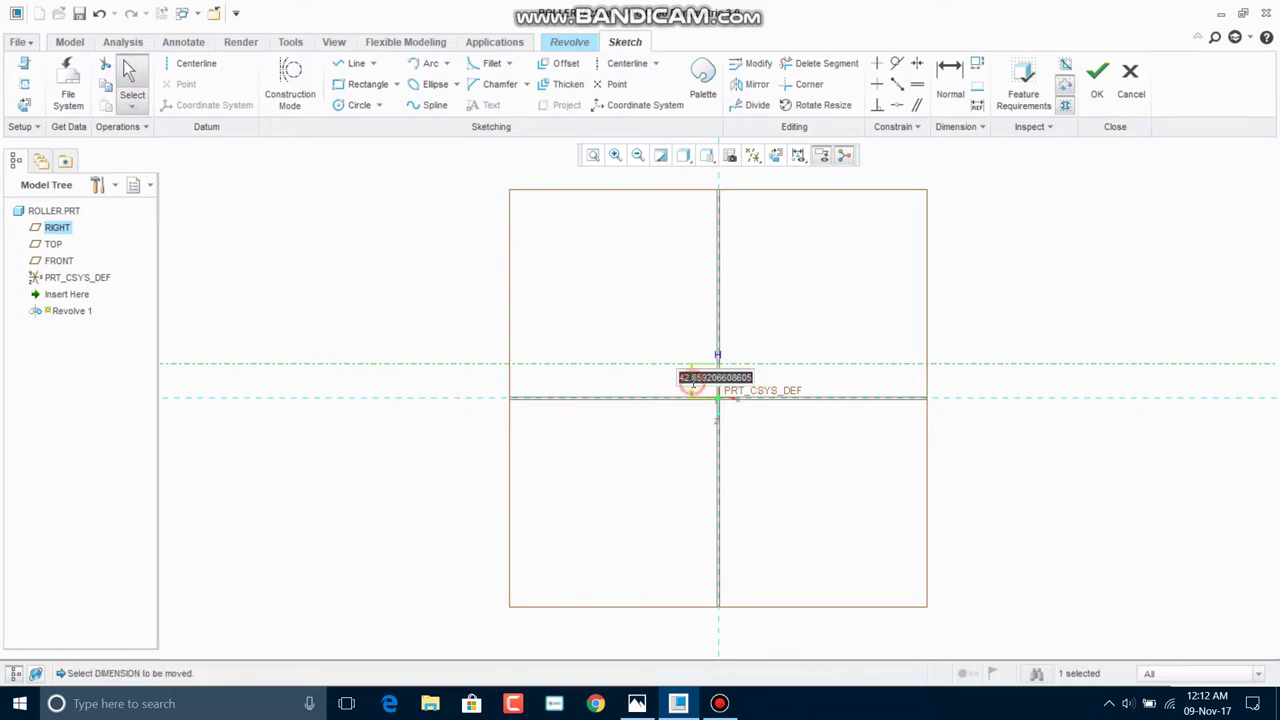
type("12")
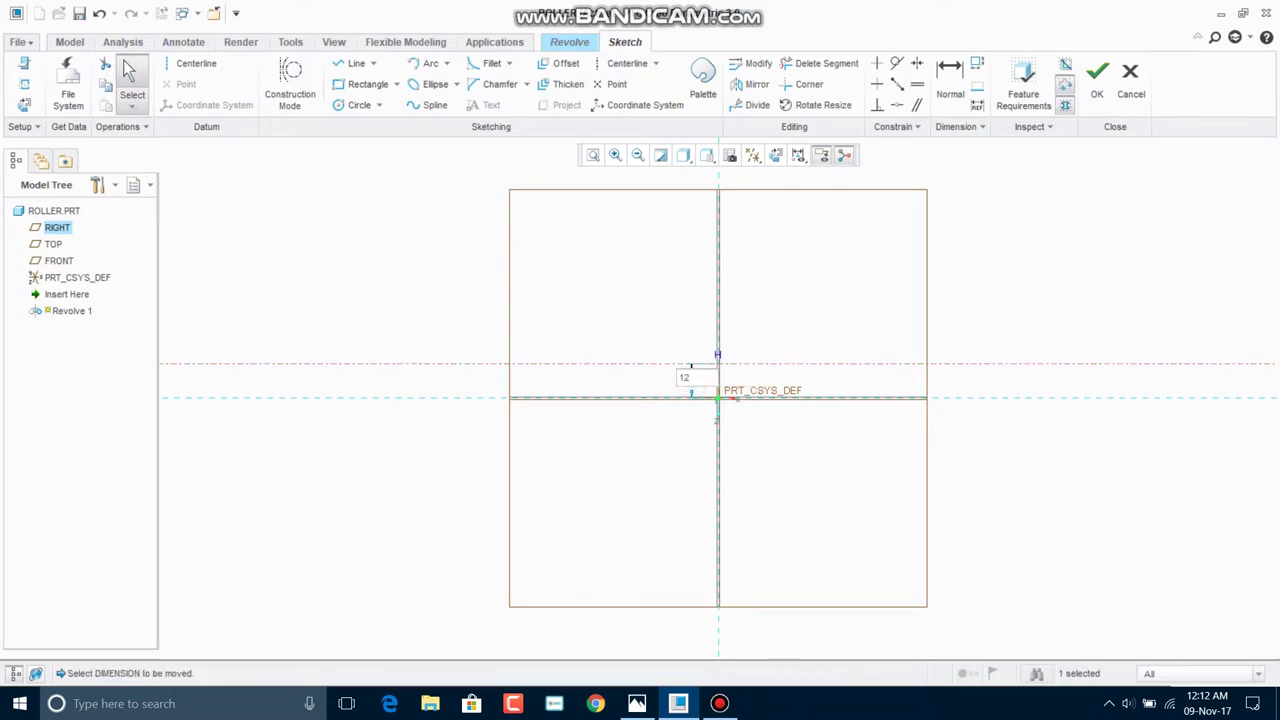
key("Return")
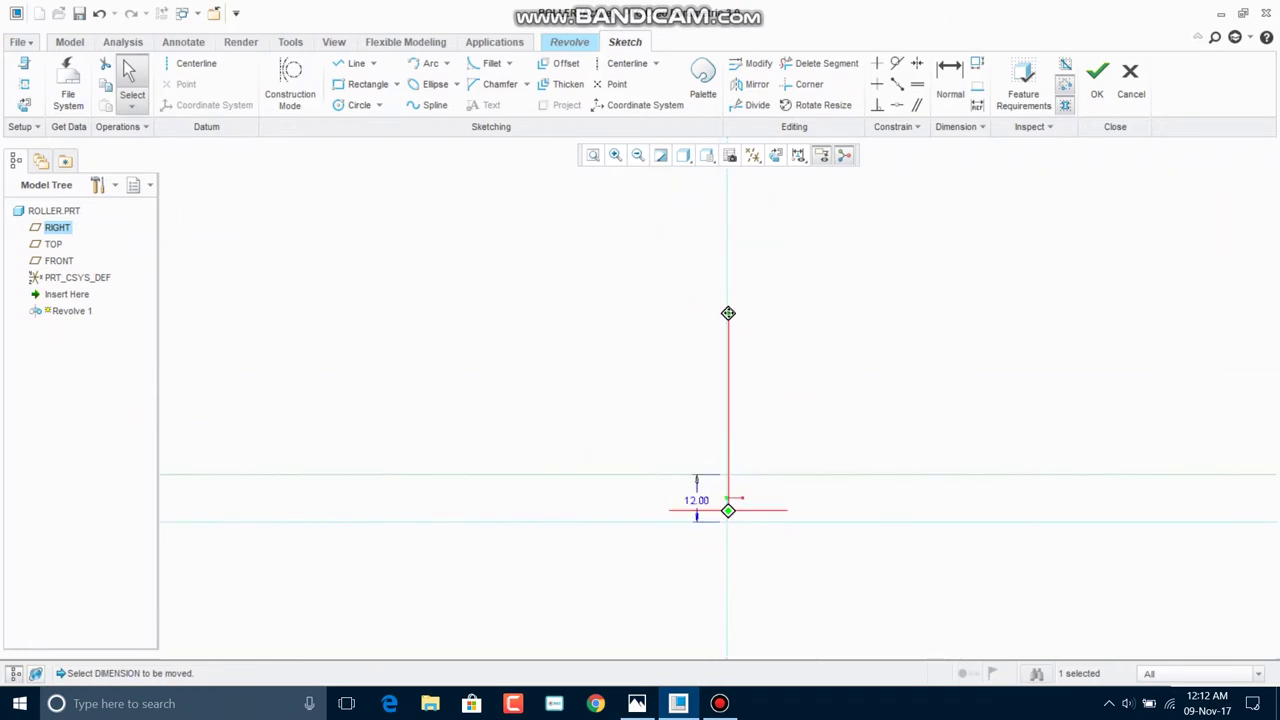
left_click(632, 370)
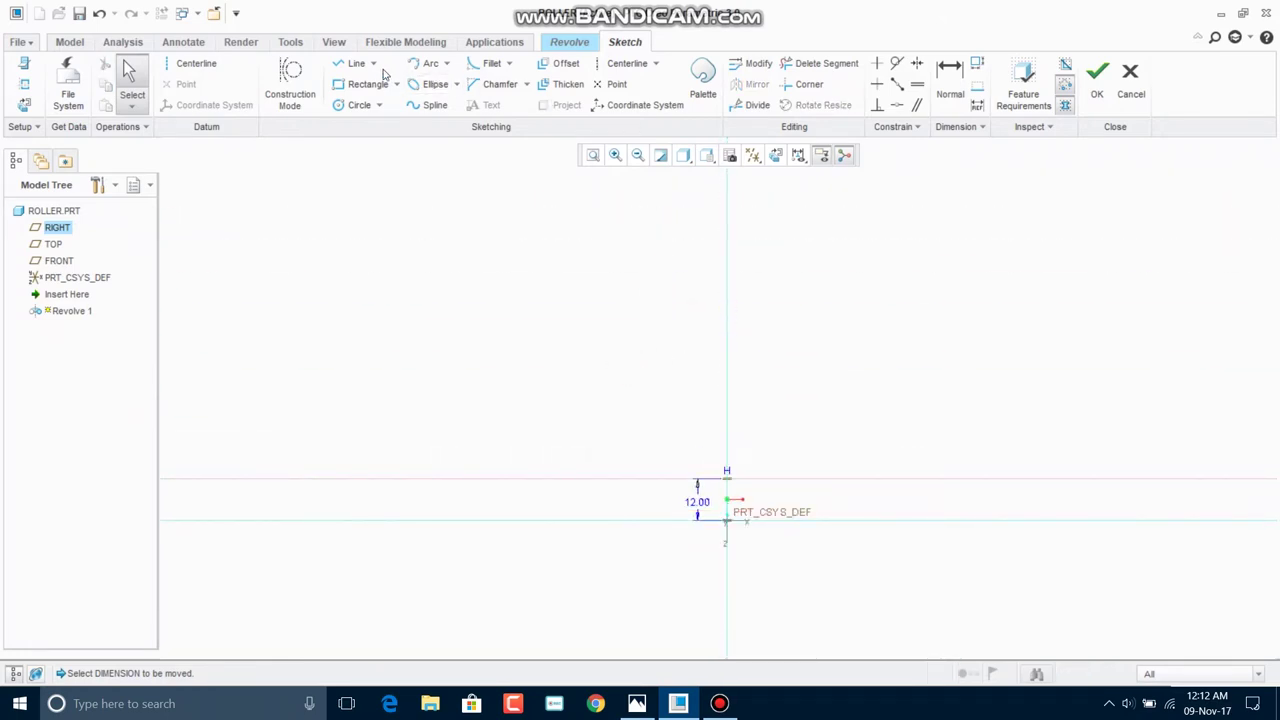
- Add a vertical centerline along the vertical axis
left_click(615, 63)
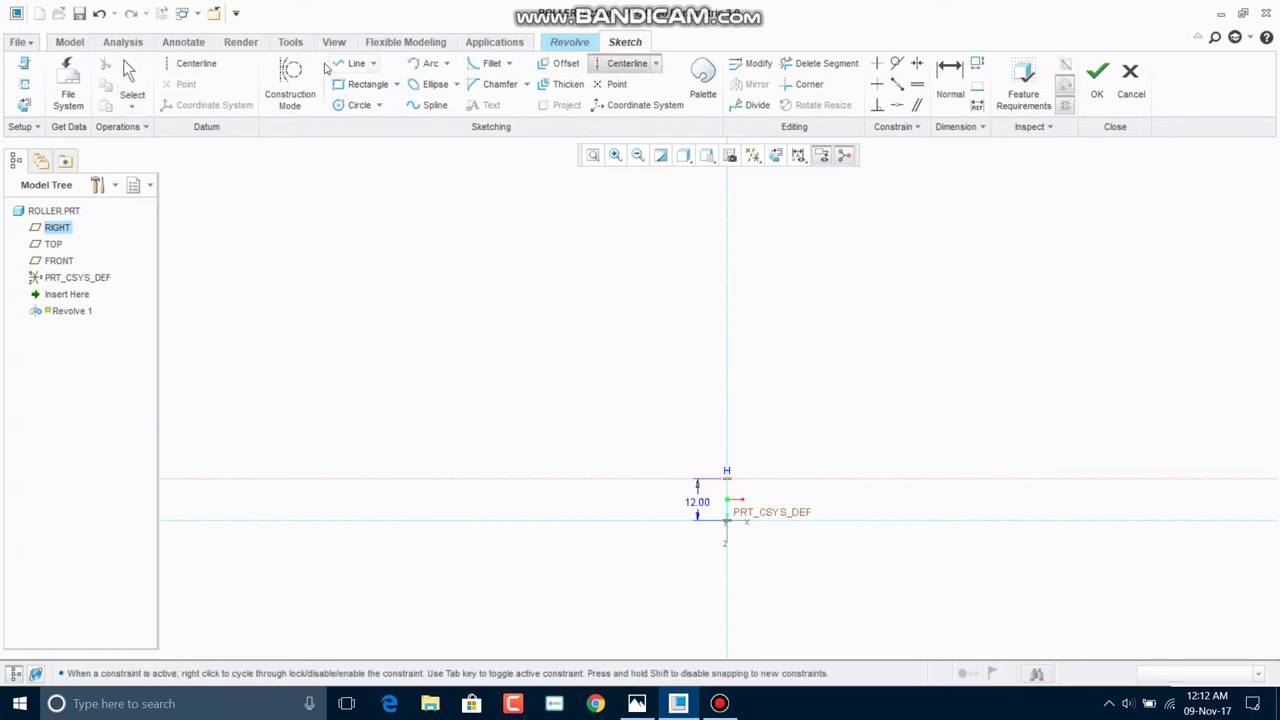
left_click(354, 64)
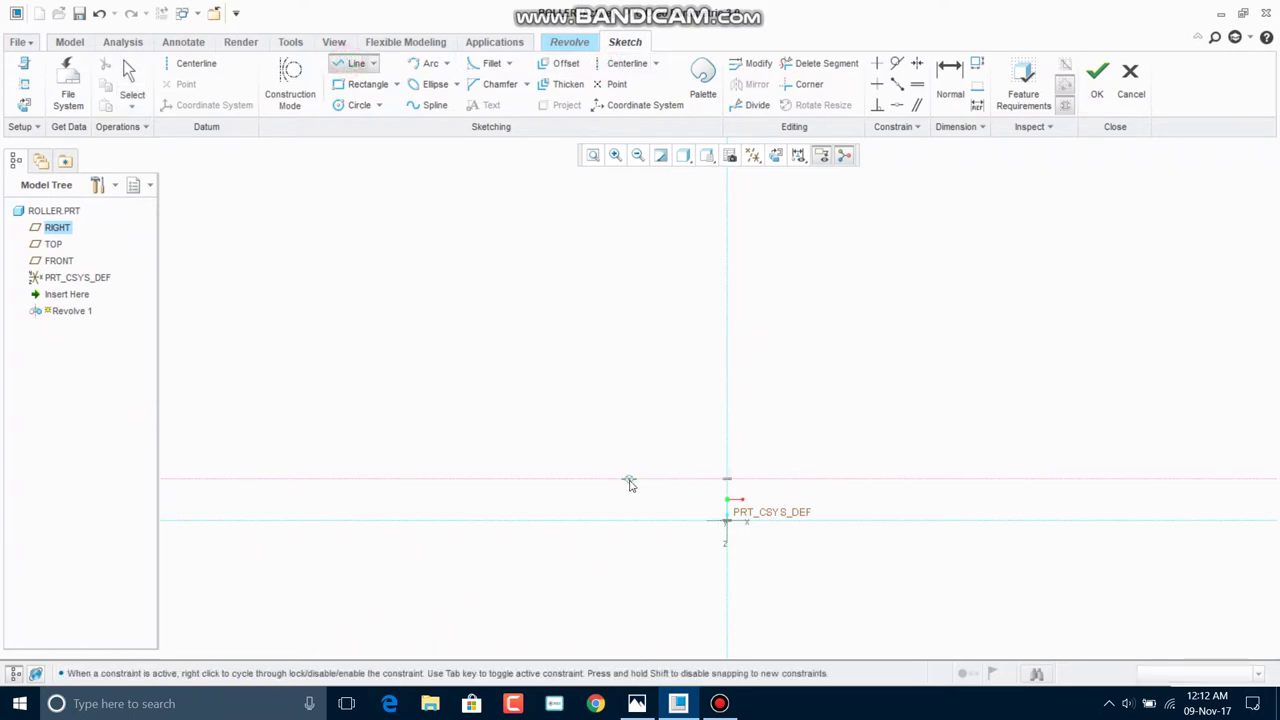
left_click(620, 63)
left_click(727, 297)
left_click(726, 367)
left_click(127, 72)
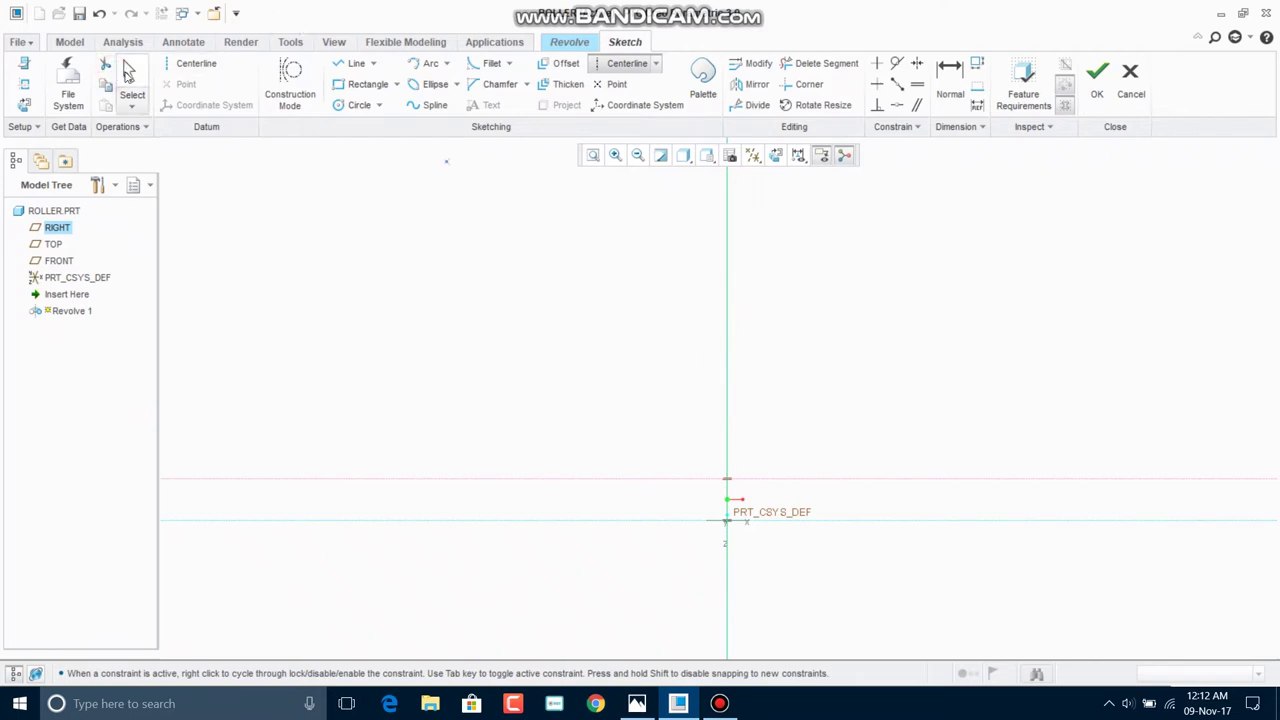
- Sketch a horizontal line on the centerline with length 40 and check the roller drawing
left_click(354, 63)
left_click(614, 478)
left_click(846, 486)
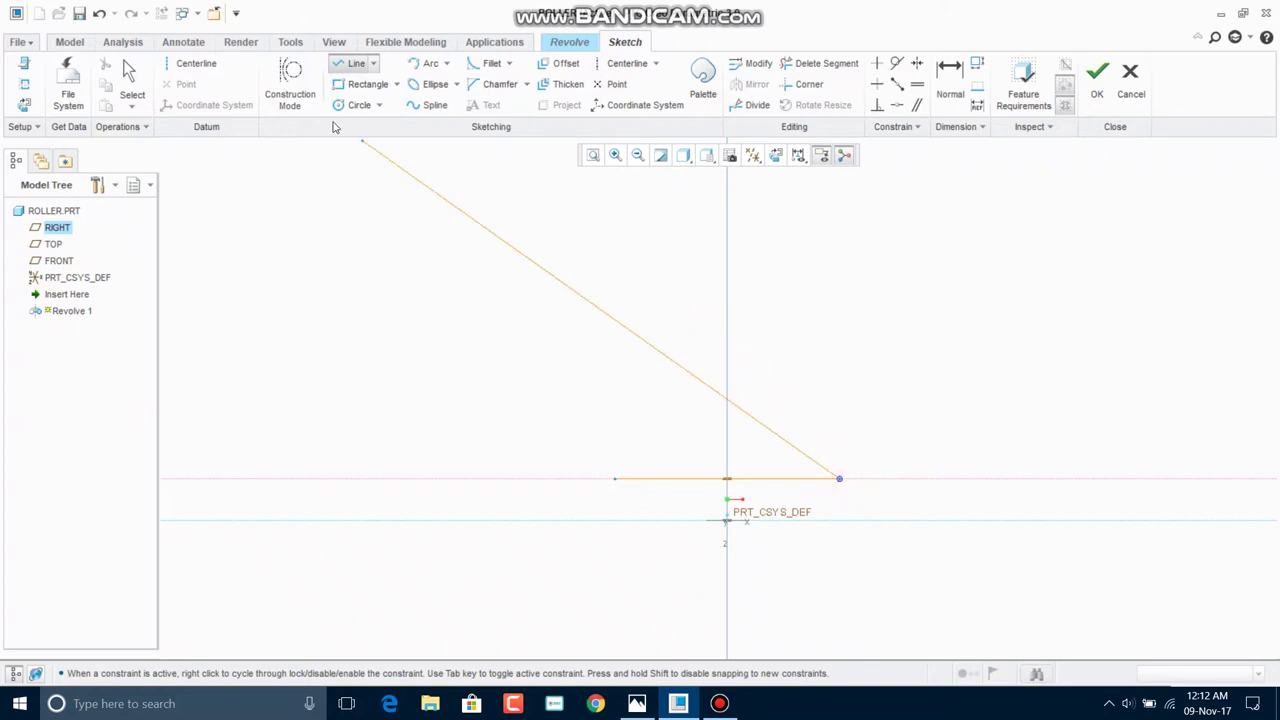
left_click(130, 72)
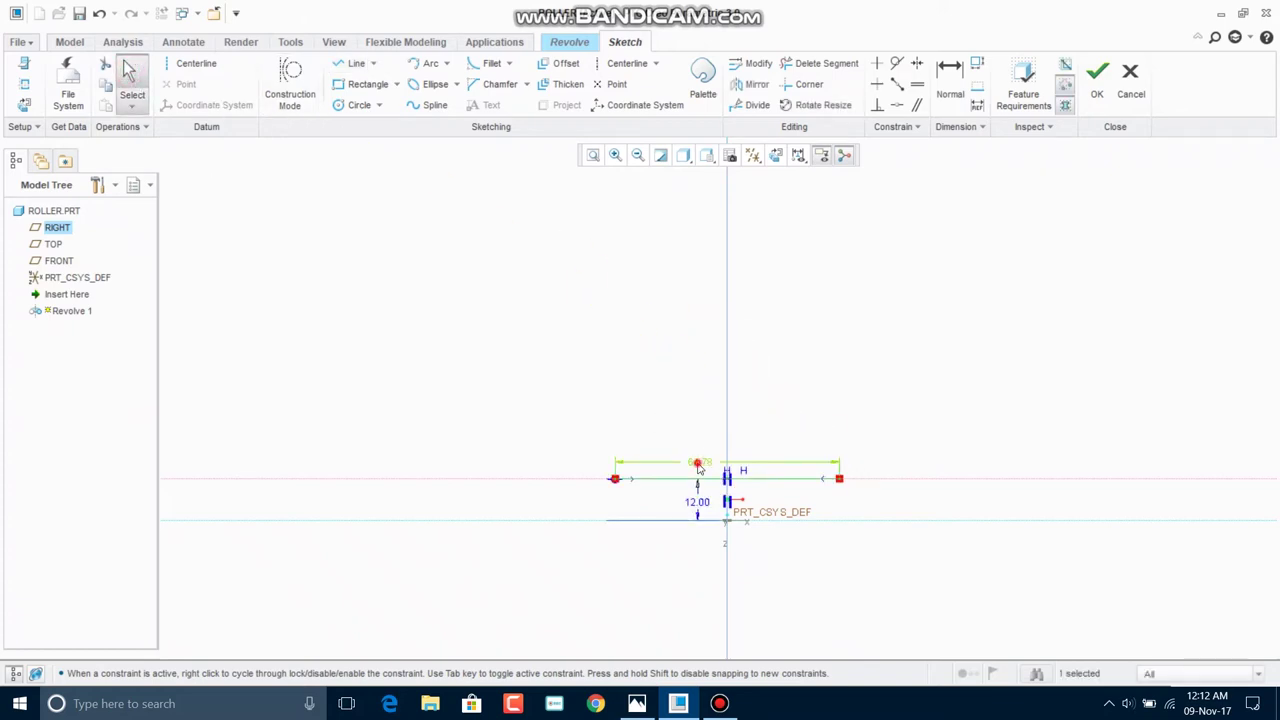
double_click(699, 461)
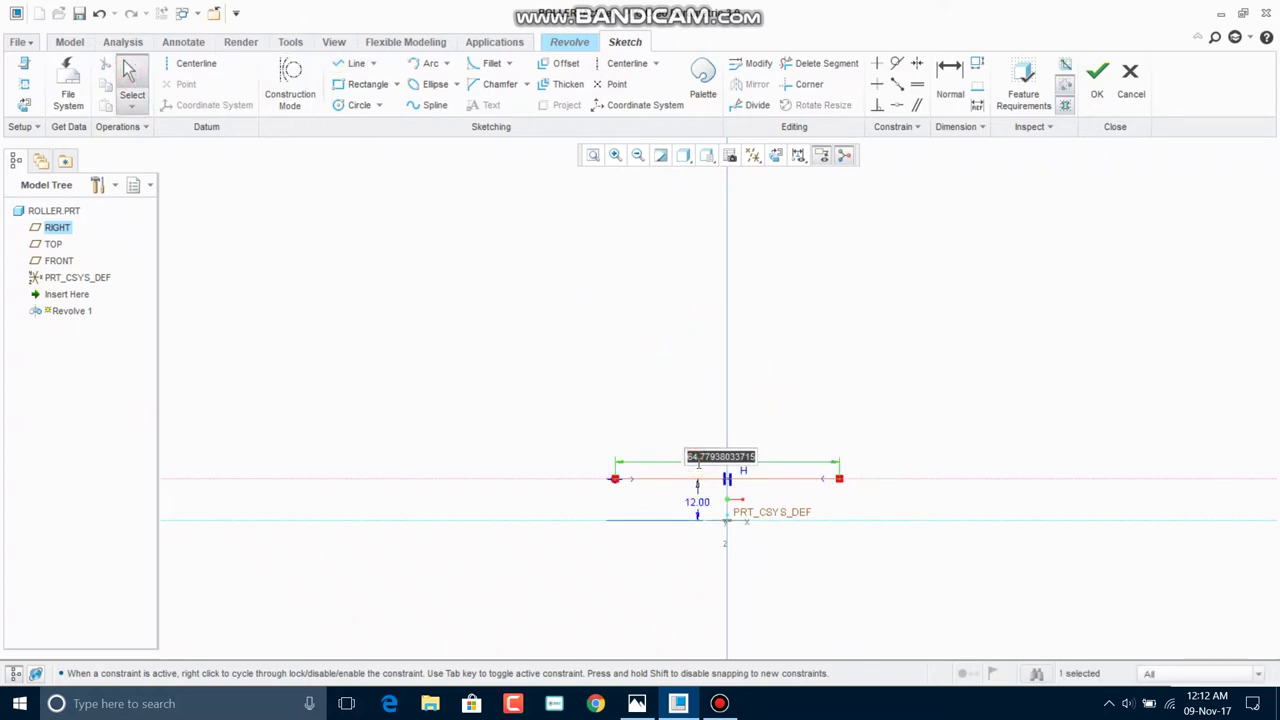
type("40")
key("Return")
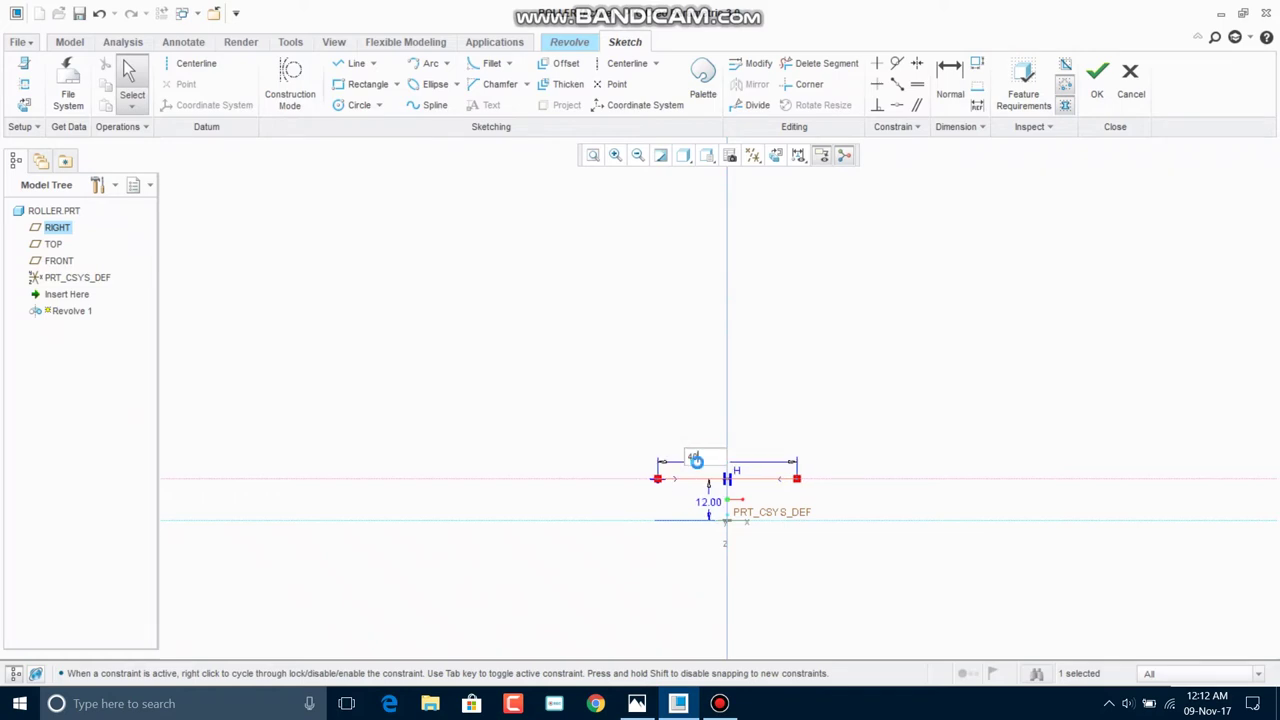
left_click(645, 708)
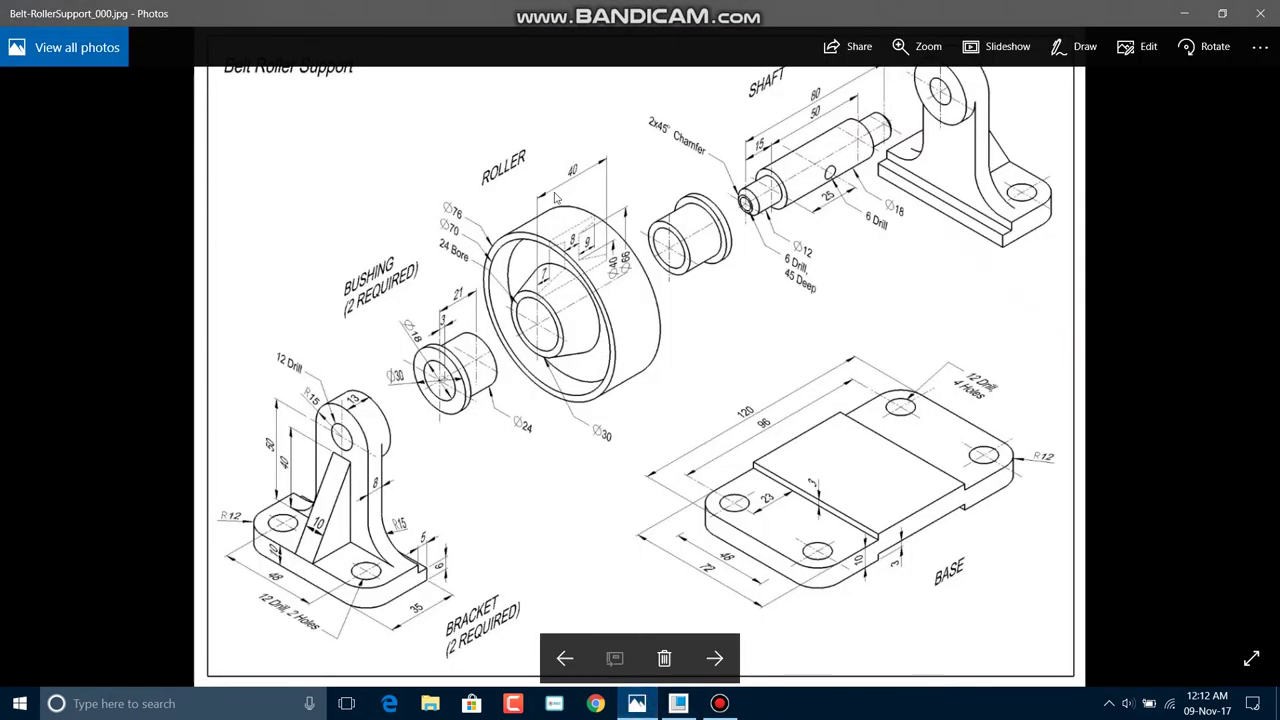
- Reframe the sketch view and compare it with the roller drawing
left_click(678, 703)
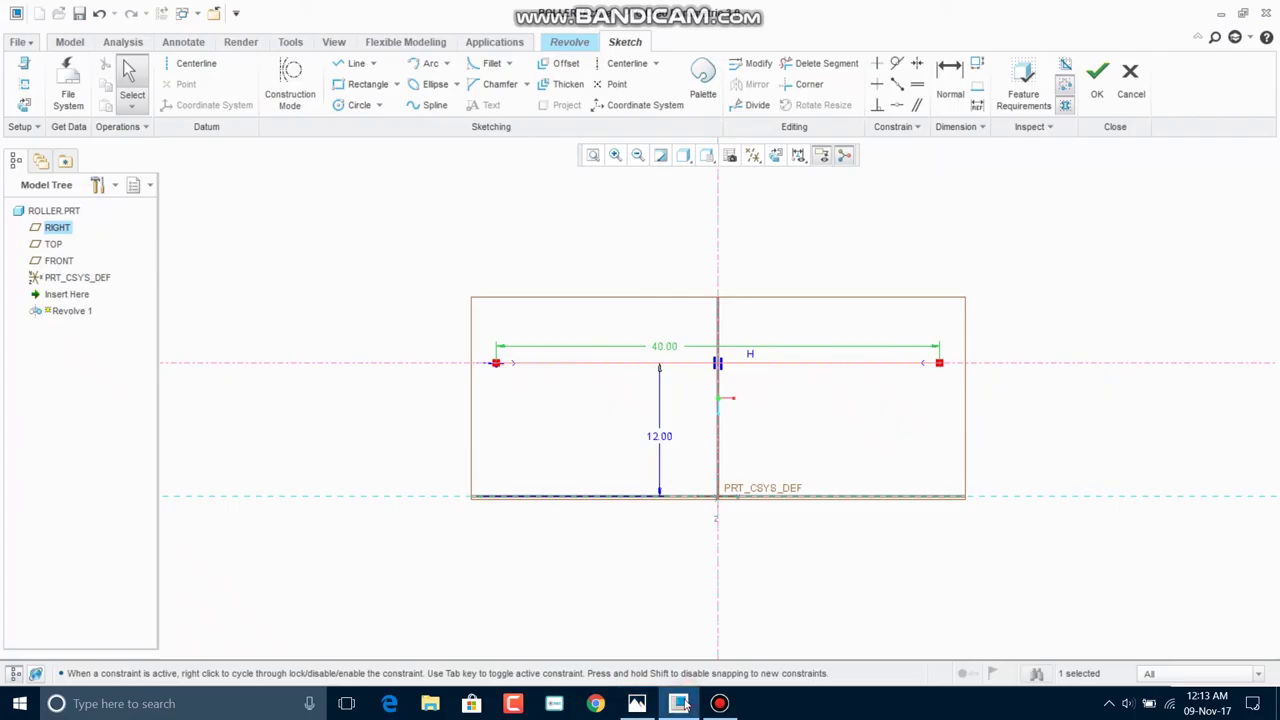
left_click(847, 534)
scroll(849, 480, "up", 3)
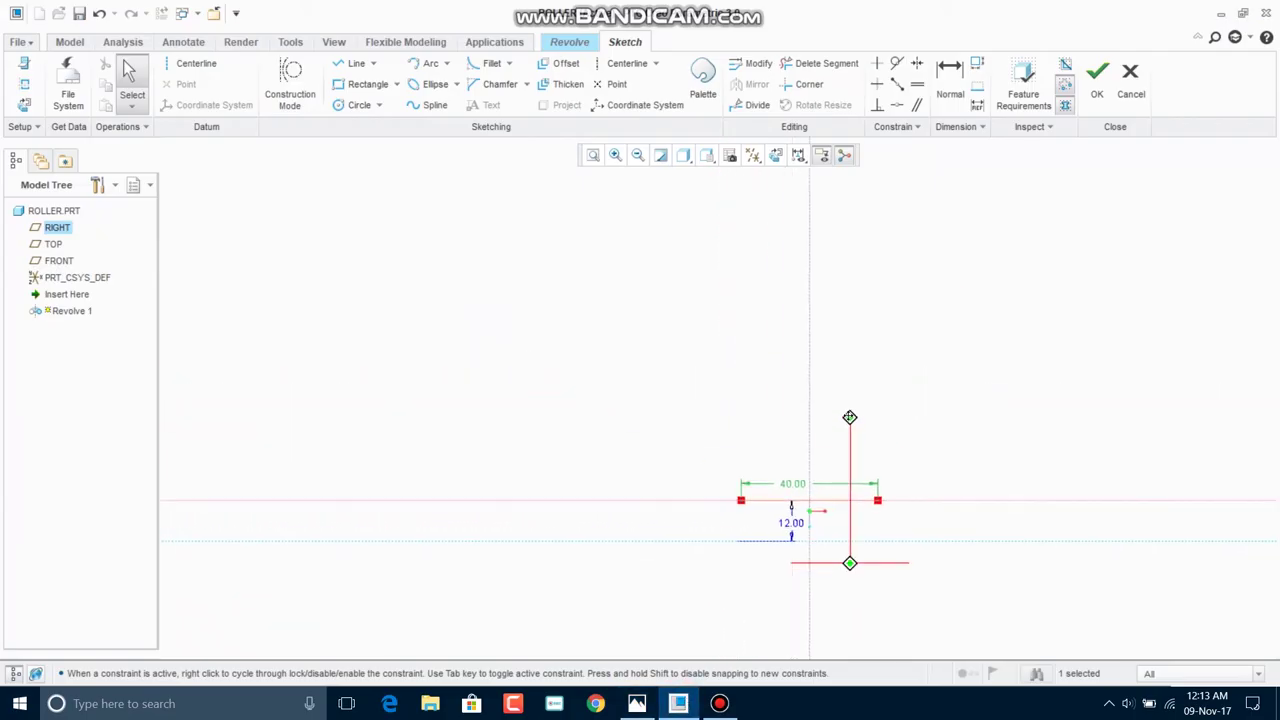
mouse_move(878, 399)
middle_mouse_down("shift")
mouse_move(668, 421)
mouse_move(726, 440)
middle_mouse_up("shift")
scroll(714, 400, "up", 2)
middle_click_drag(760, 361, 771, 437)
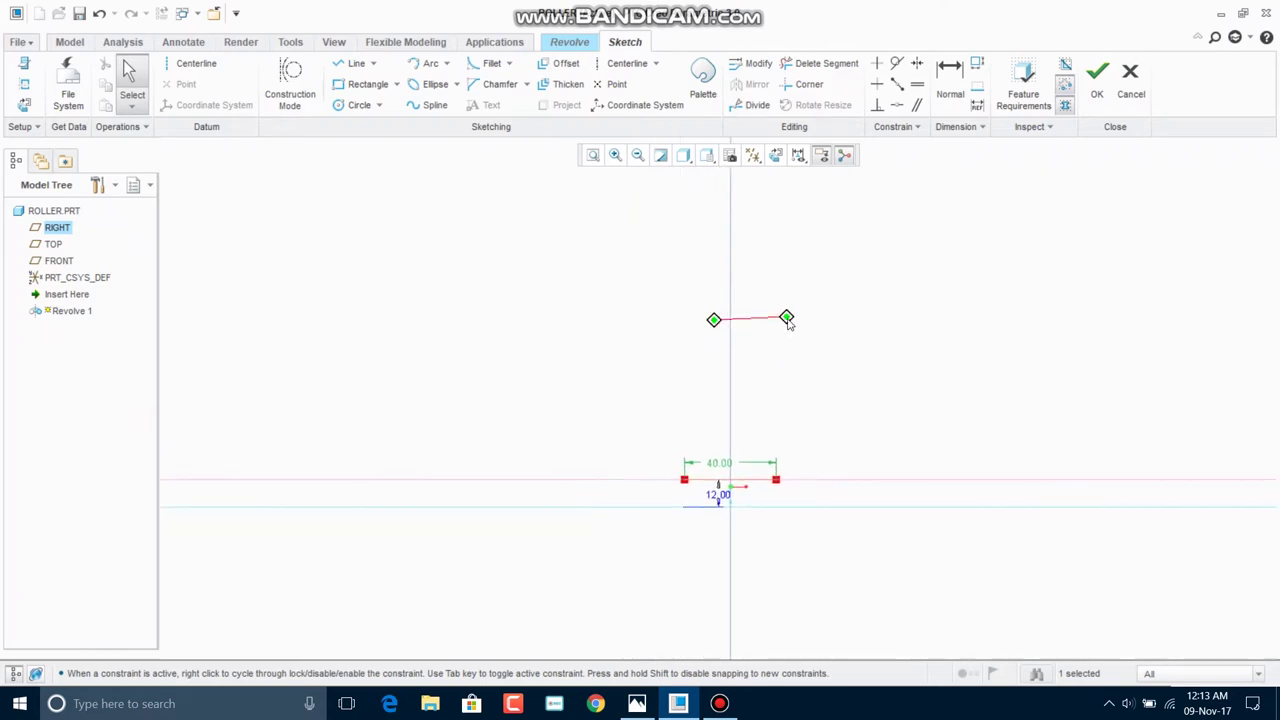
scroll(747, 424, "down", 3)
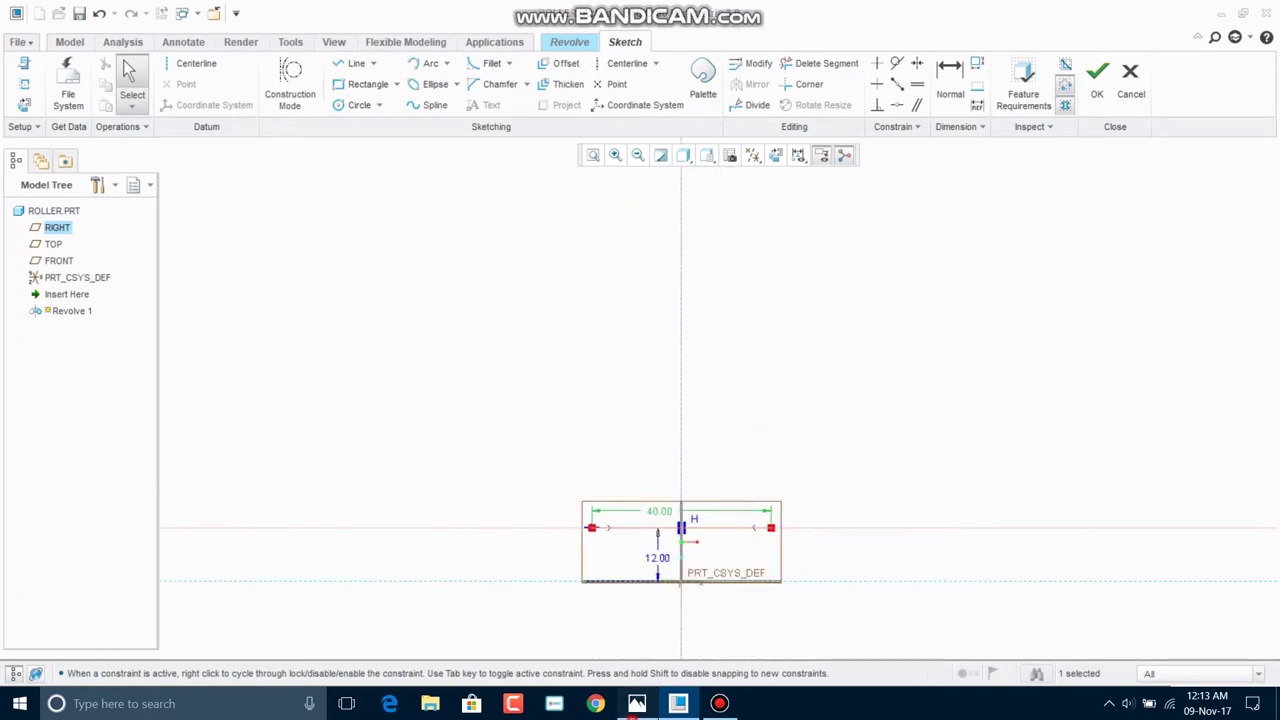
left_click(637, 703)
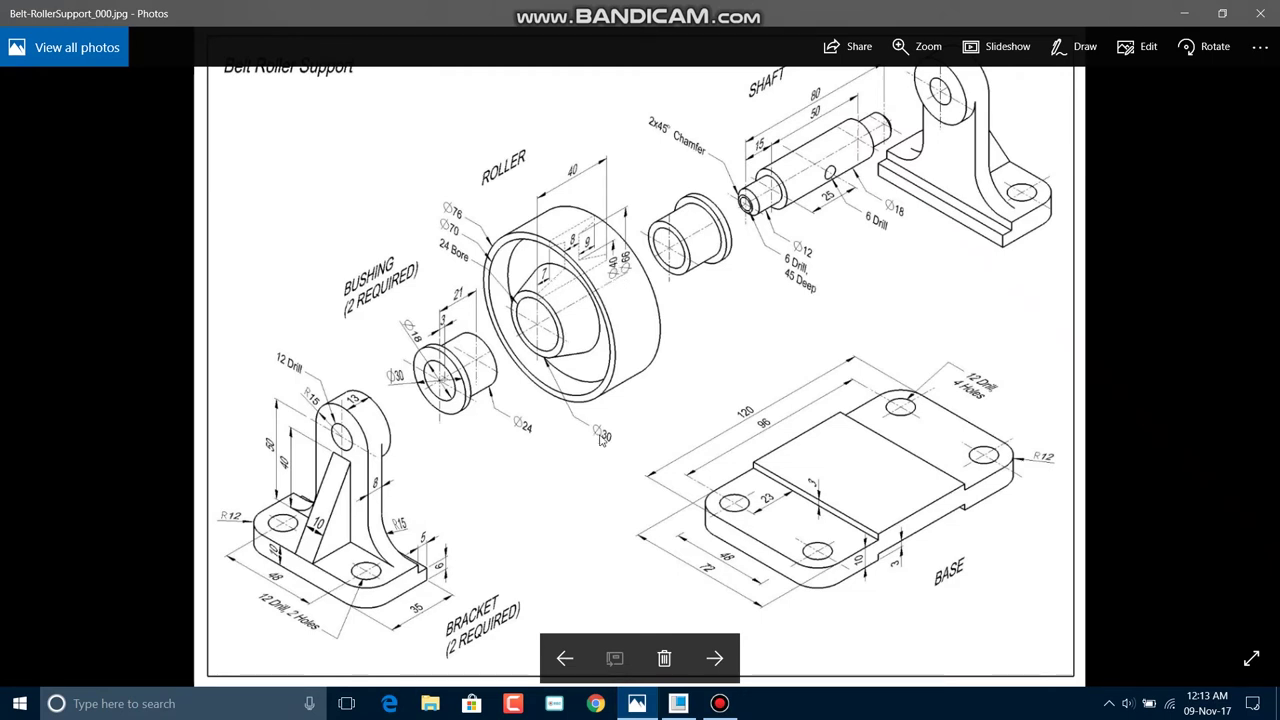
left_click(678, 703)
left_click(822, 63)
- Draw a horizontal centerline and dimension it 15 above the base line
left_click(627, 63)
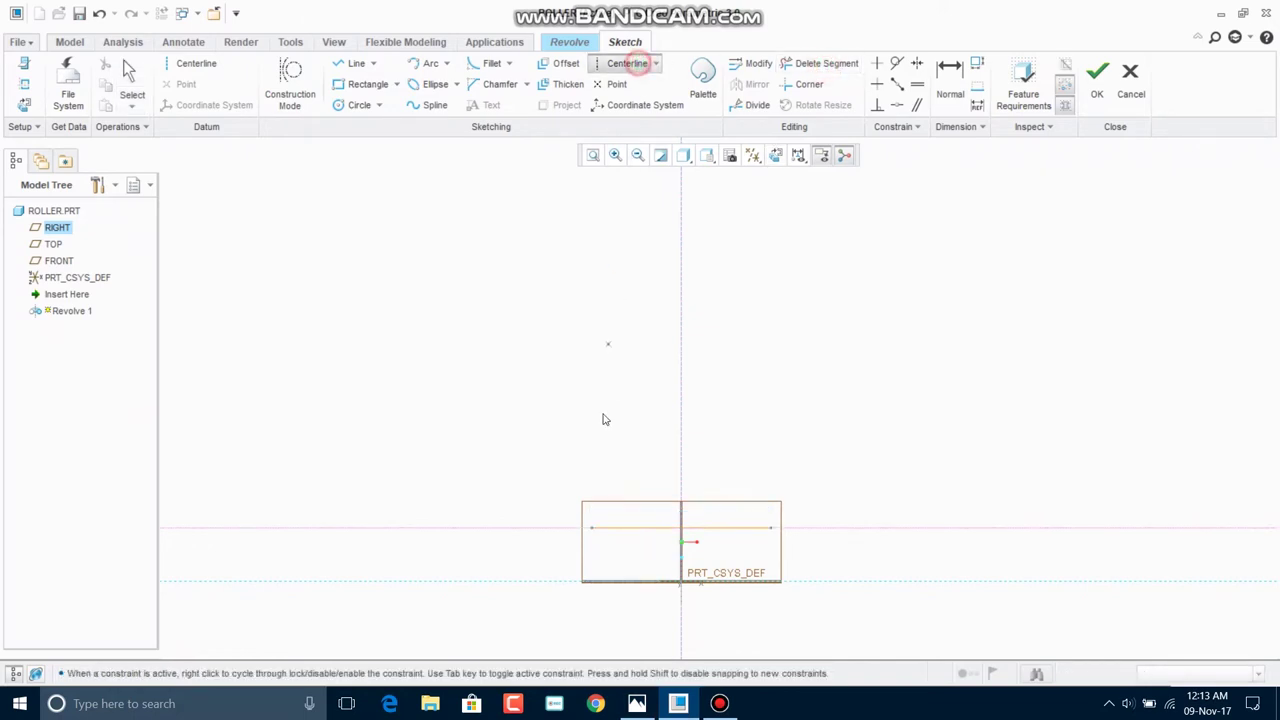
left_click(590, 497)
left_click(689, 498)
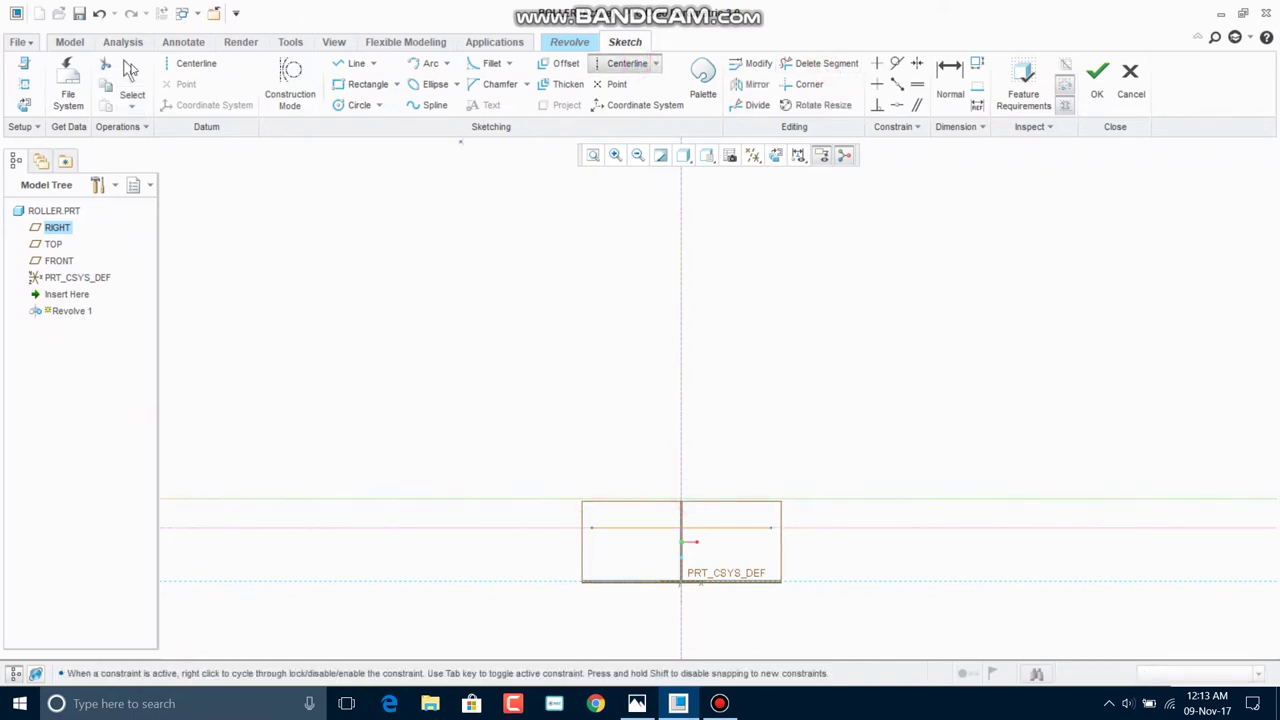
left_click(130, 70)
left_click(950, 75)
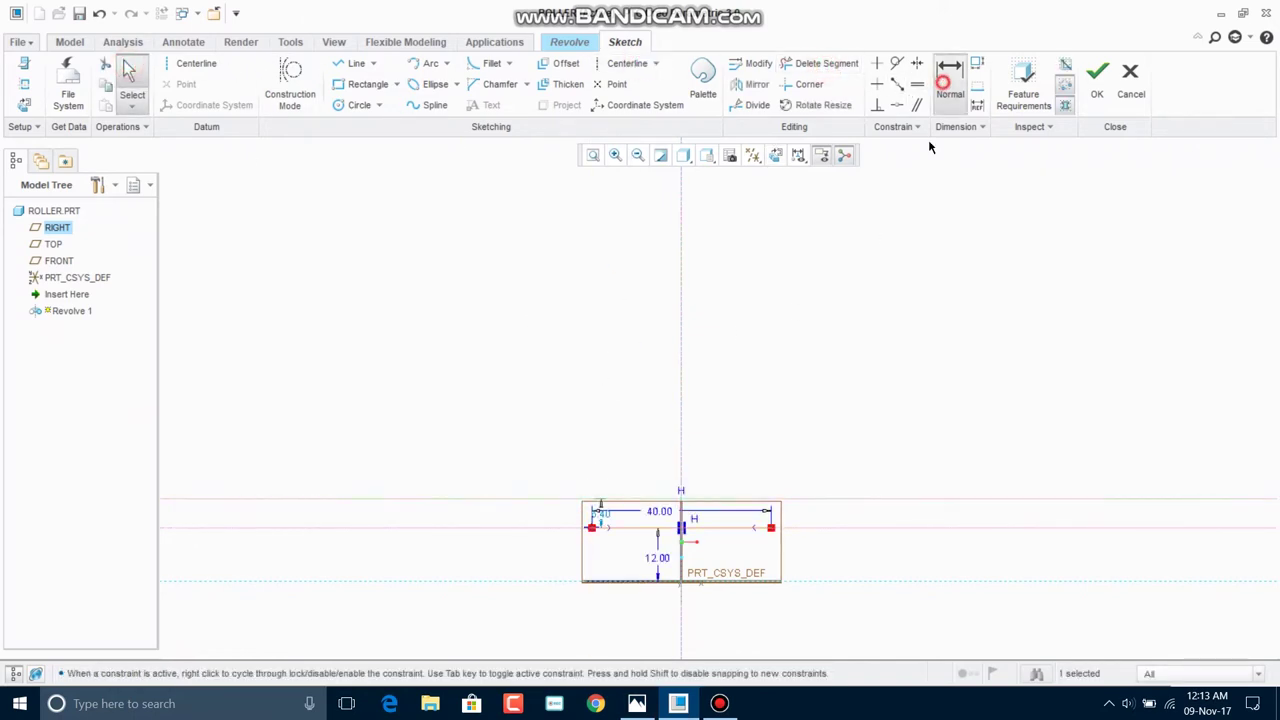
left_click(871, 497)
left_click(870, 578)
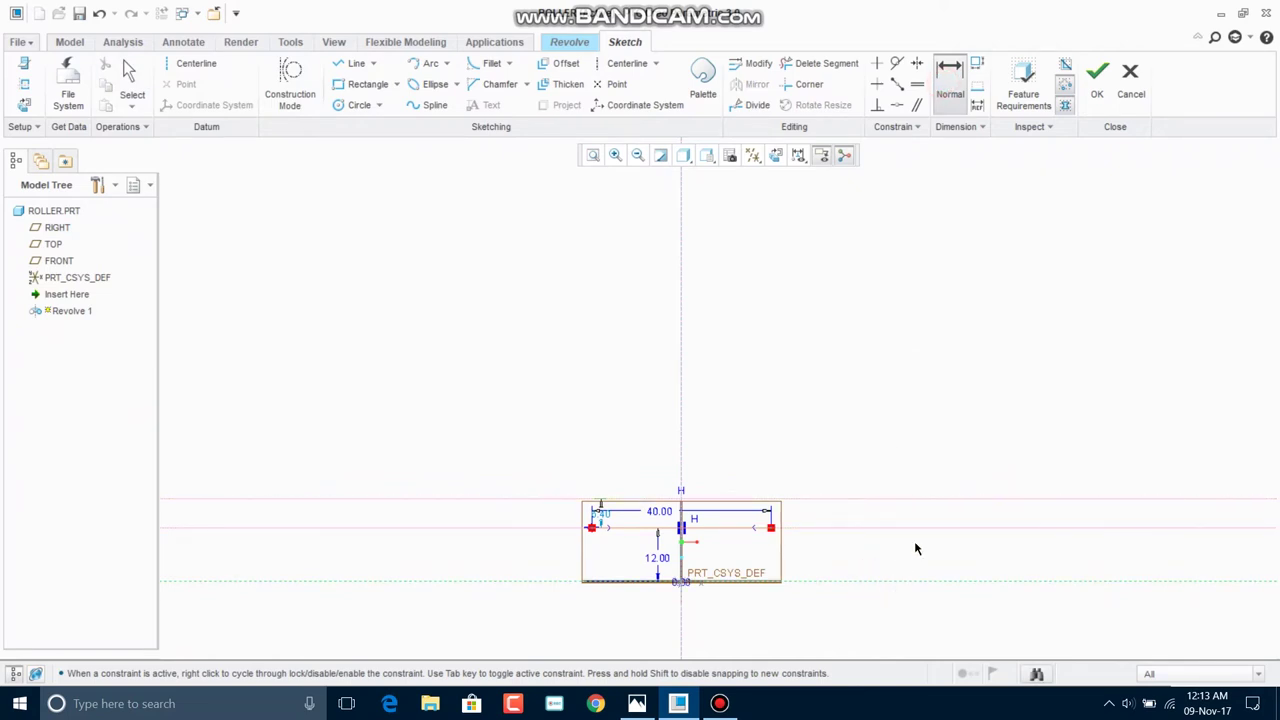
left_click(130, 72)
left_click(950, 75)
left_click(932, 498)
middle_click(938, 543)
key("Return")
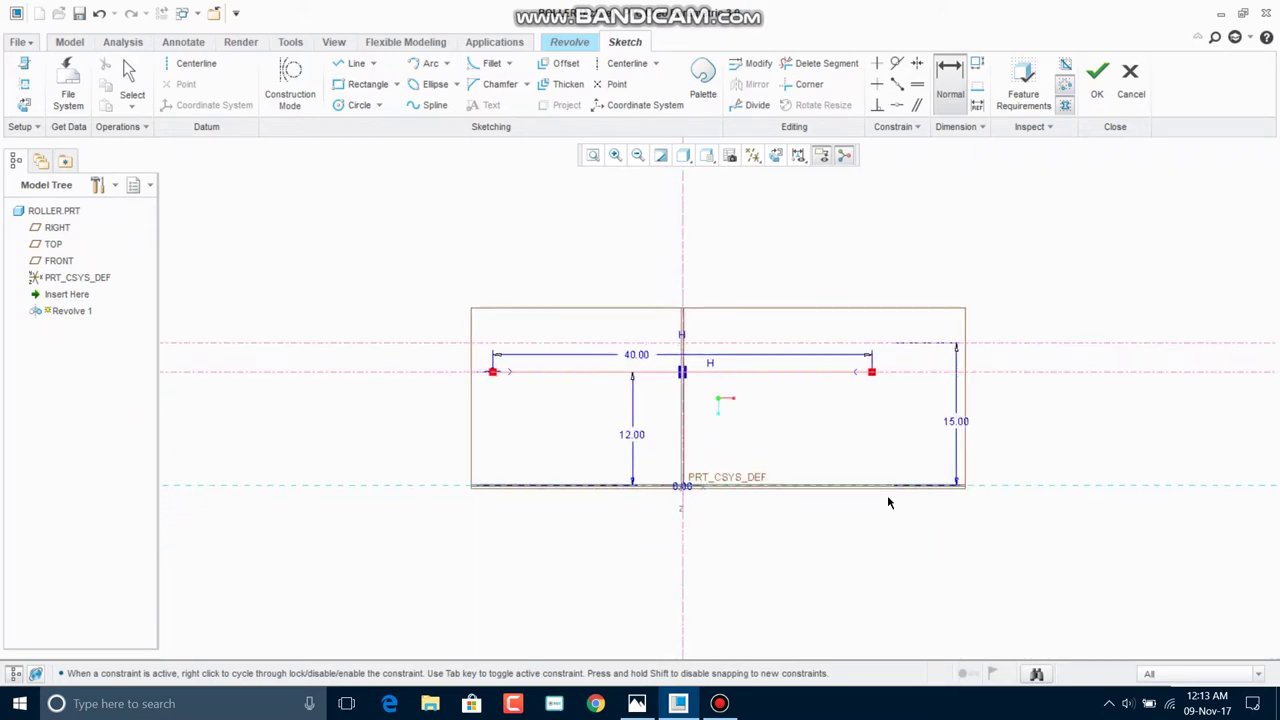
middle_click_drag(868, 288, 838, 408)
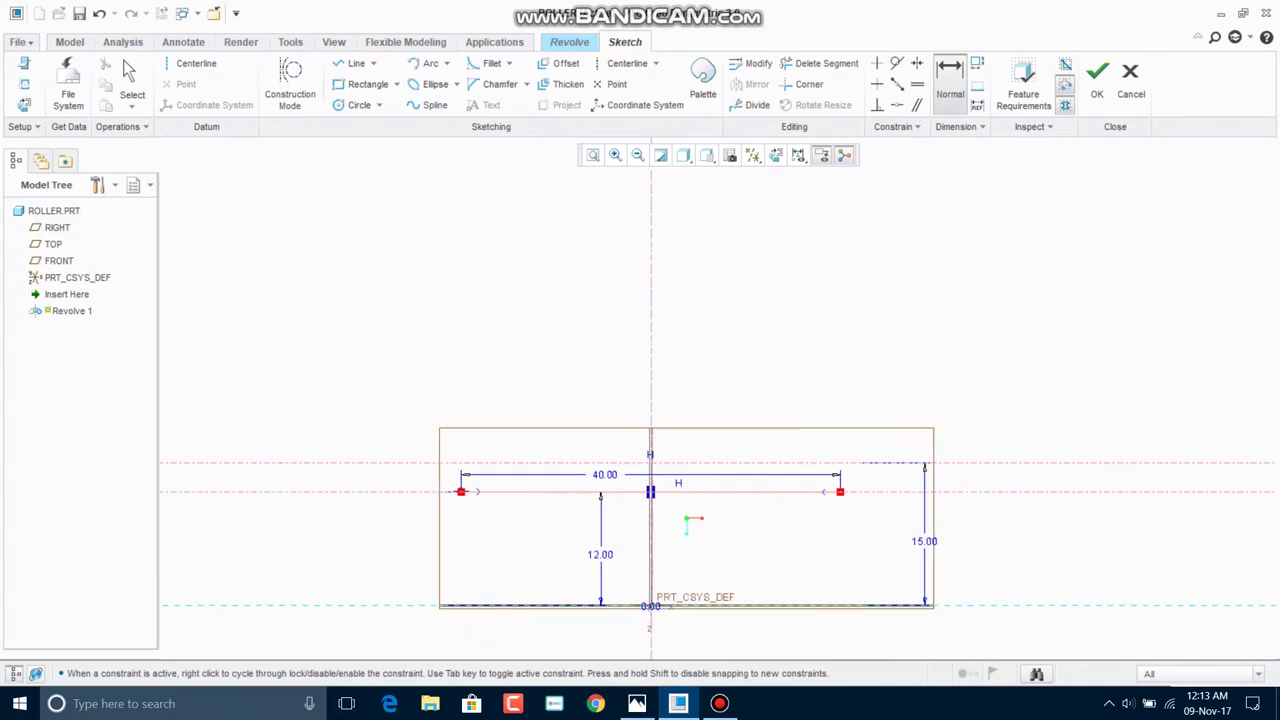
left_click(637, 704)
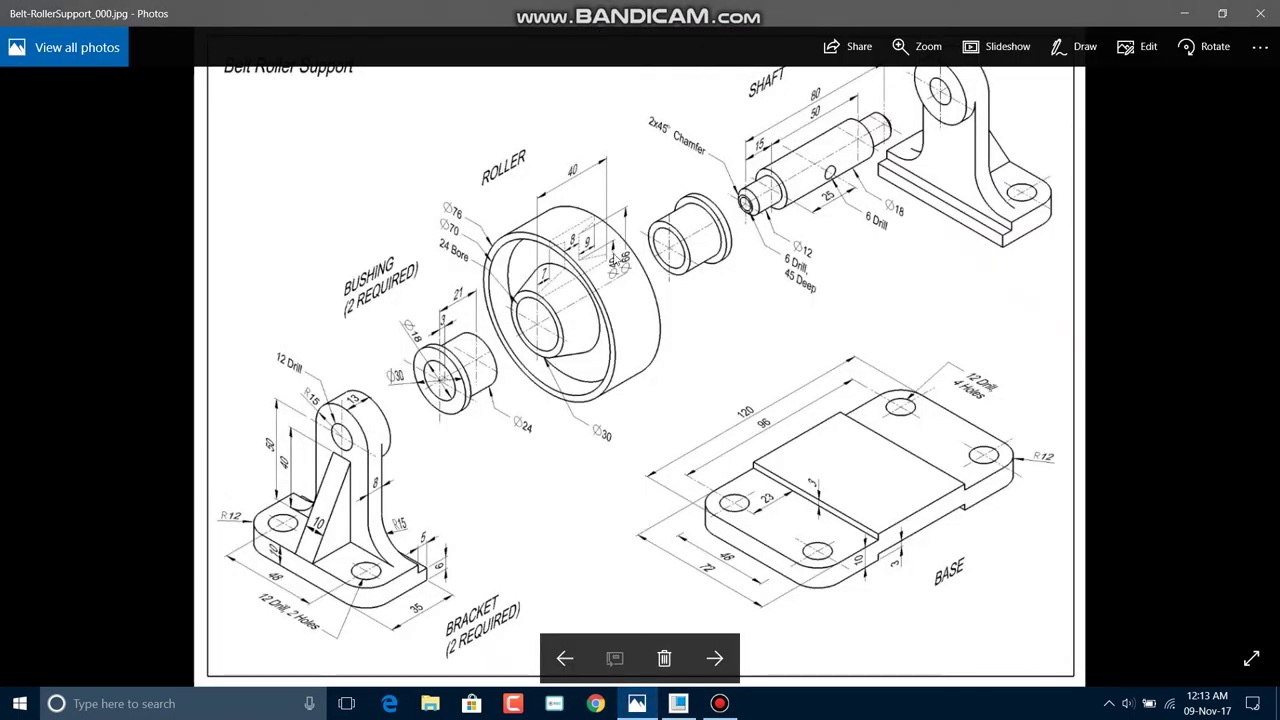
- Draw another horizontal centerline and dimension it 40/2 (20.00) above the base line
left_click(678, 704)
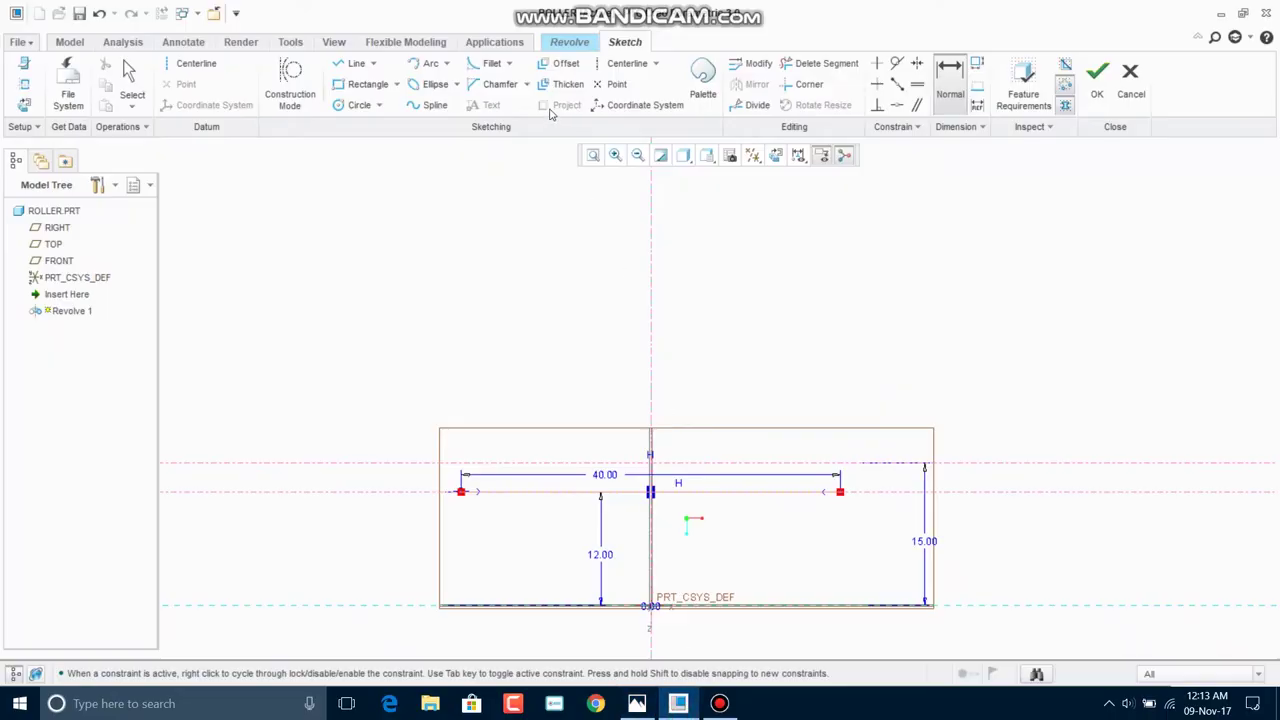
left_click(612, 63)
left_click(543, 362)
left_click(757, 361)
left_click(950, 82)
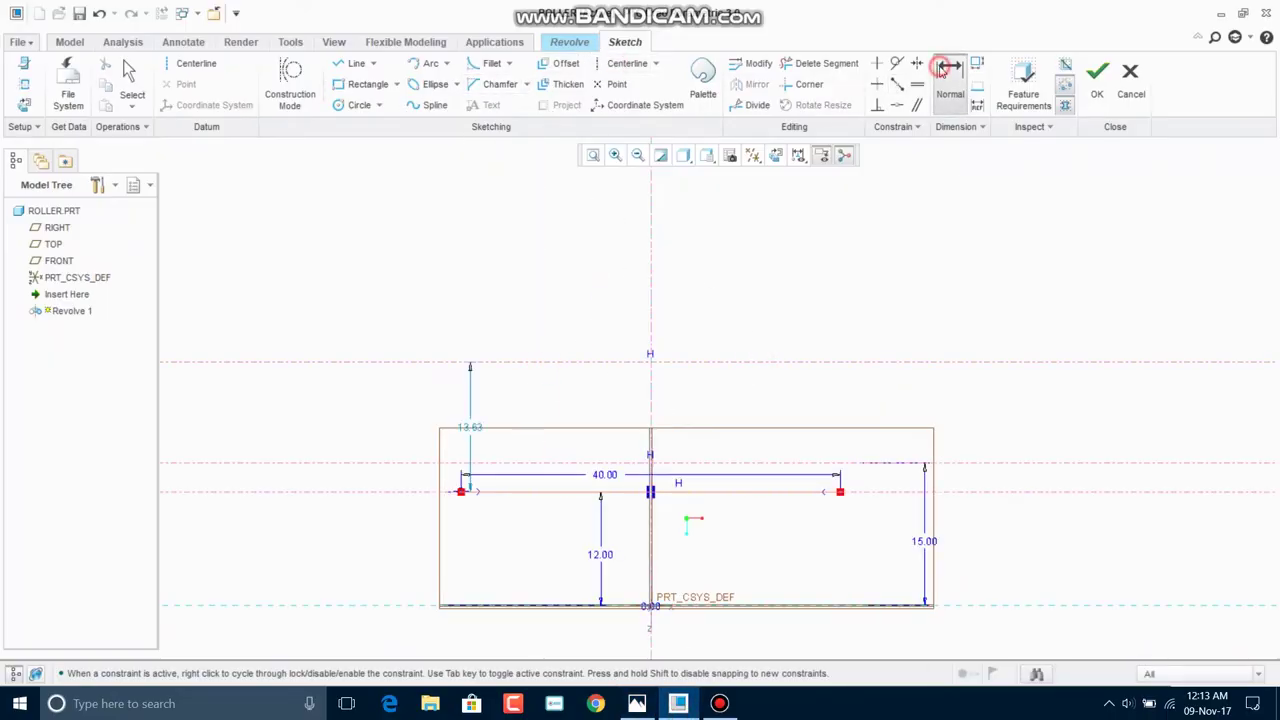
left_click(1035, 364)
left_click(1041, 604)
middle_click(1051, 540)
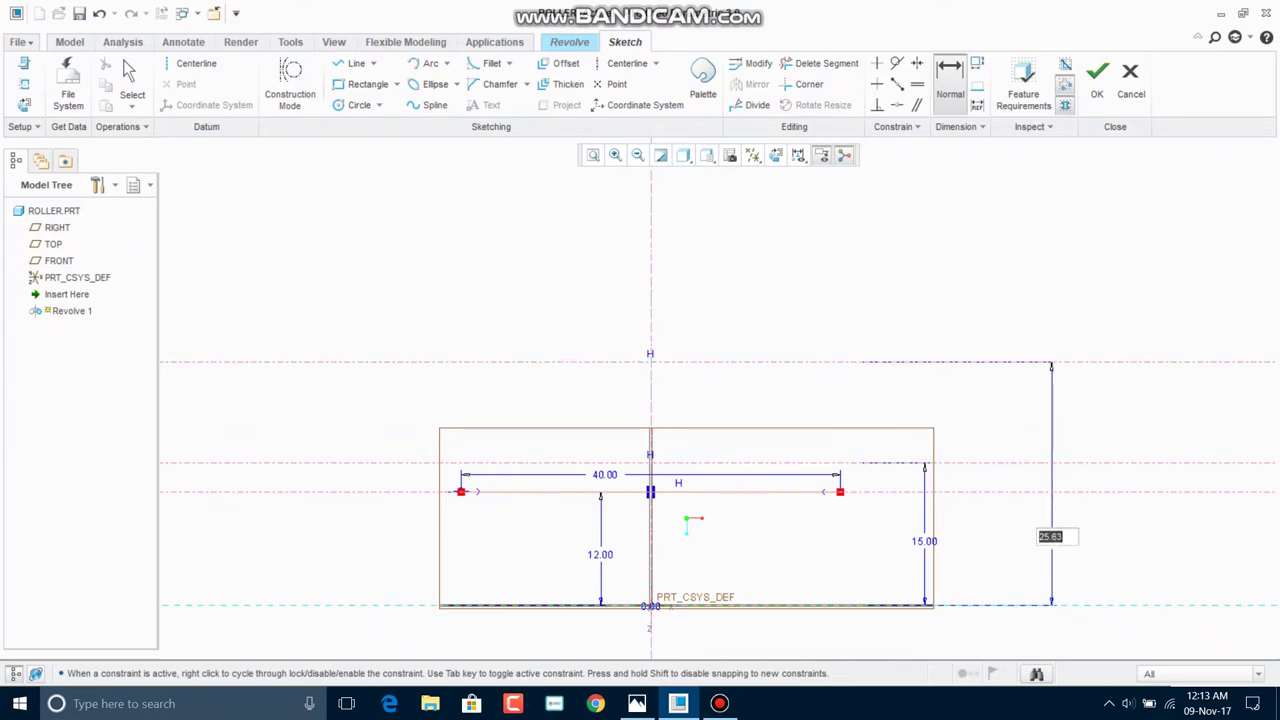
type("20")
key("Return")
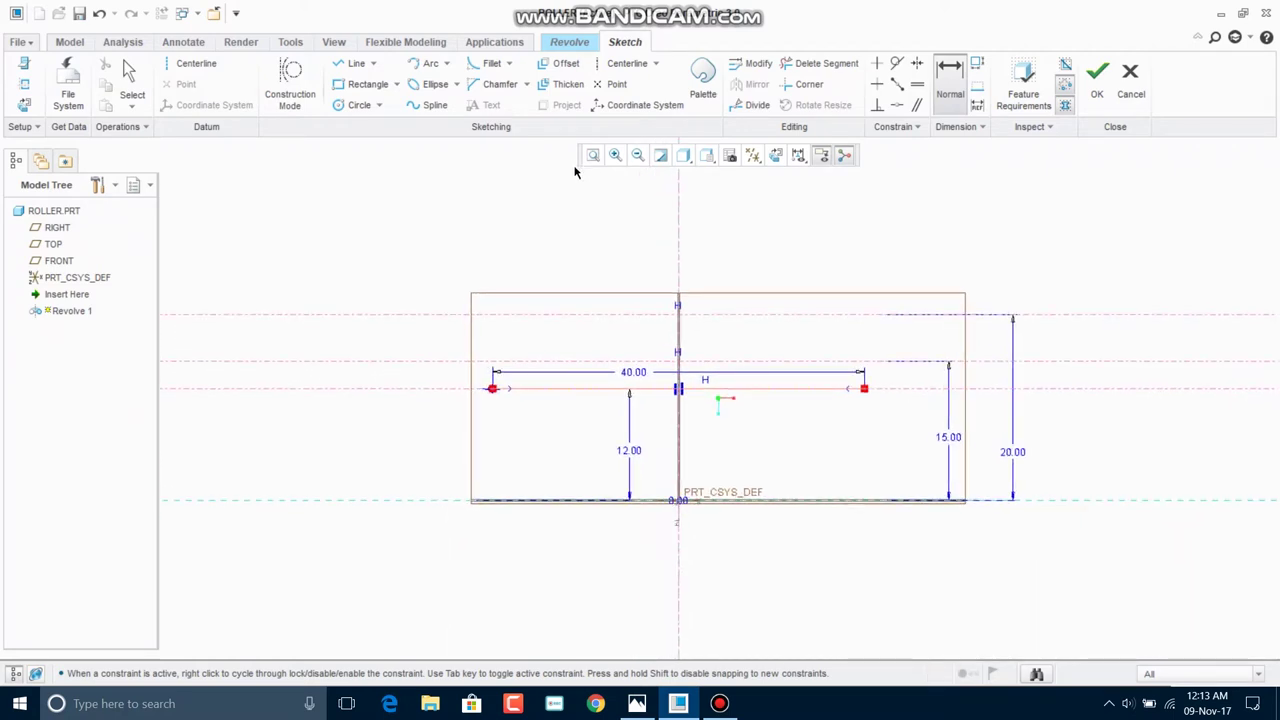
left_click(612, 63)
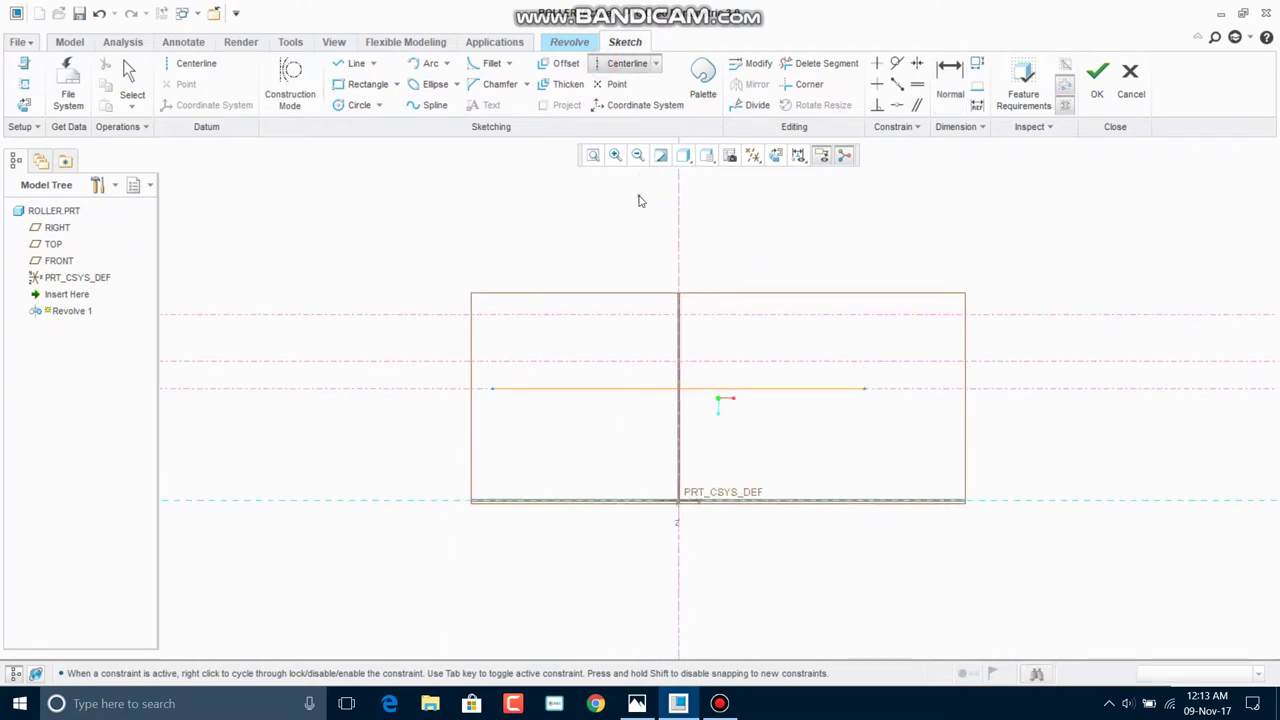
- Draw the profile: sides up to the 15 line, slopes meeting at the axis on the 20 line
left_click(366, 84)
left_click(129, 70)
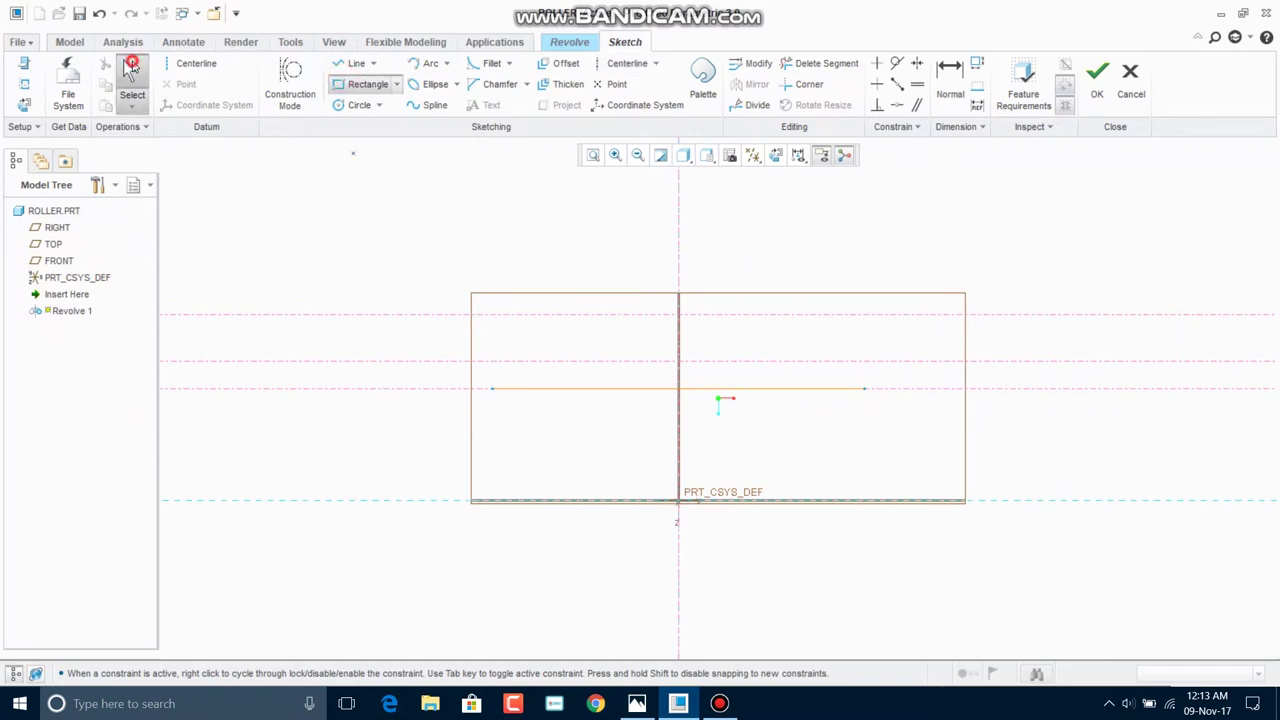
left_click(357, 63)
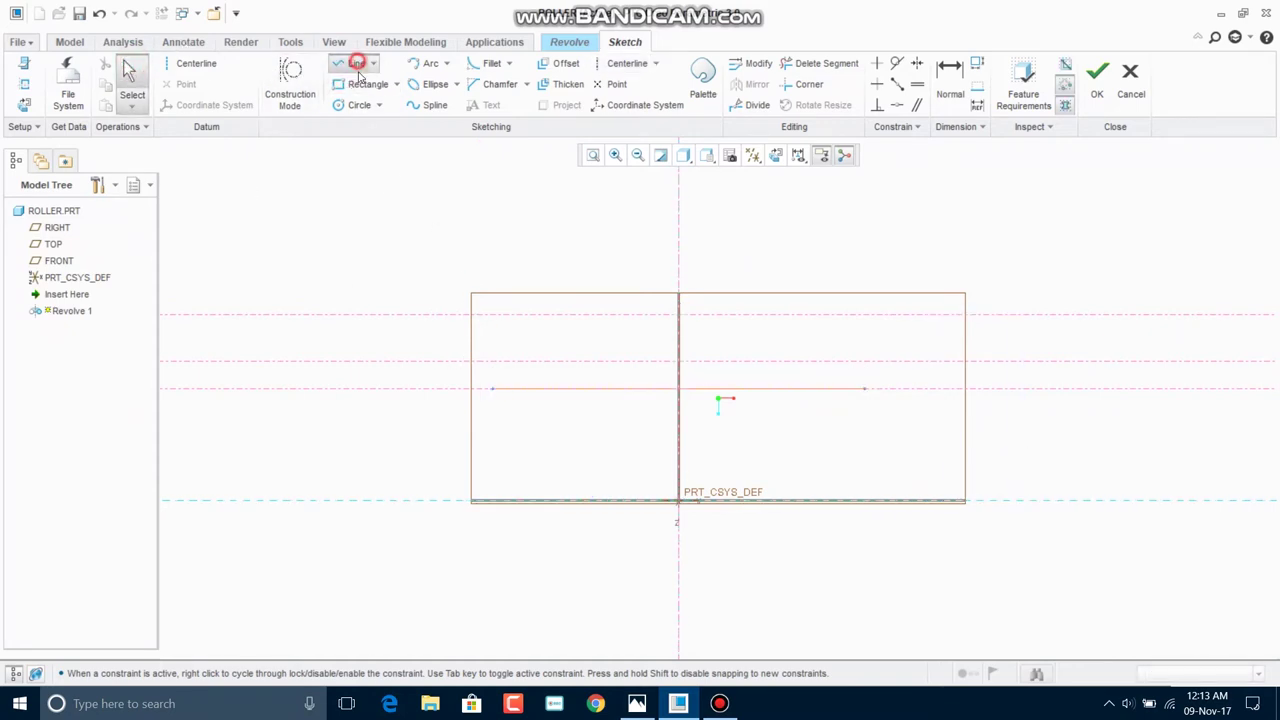
left_click(492, 360)
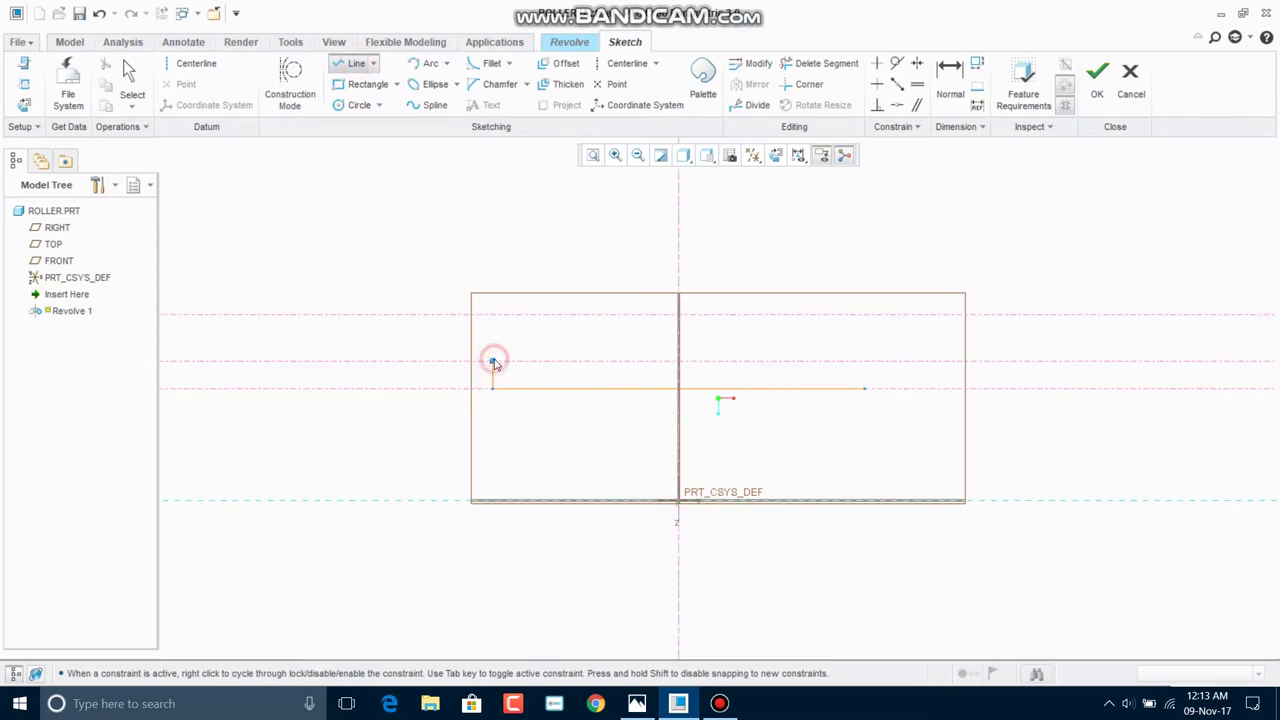
left_click(678, 315)
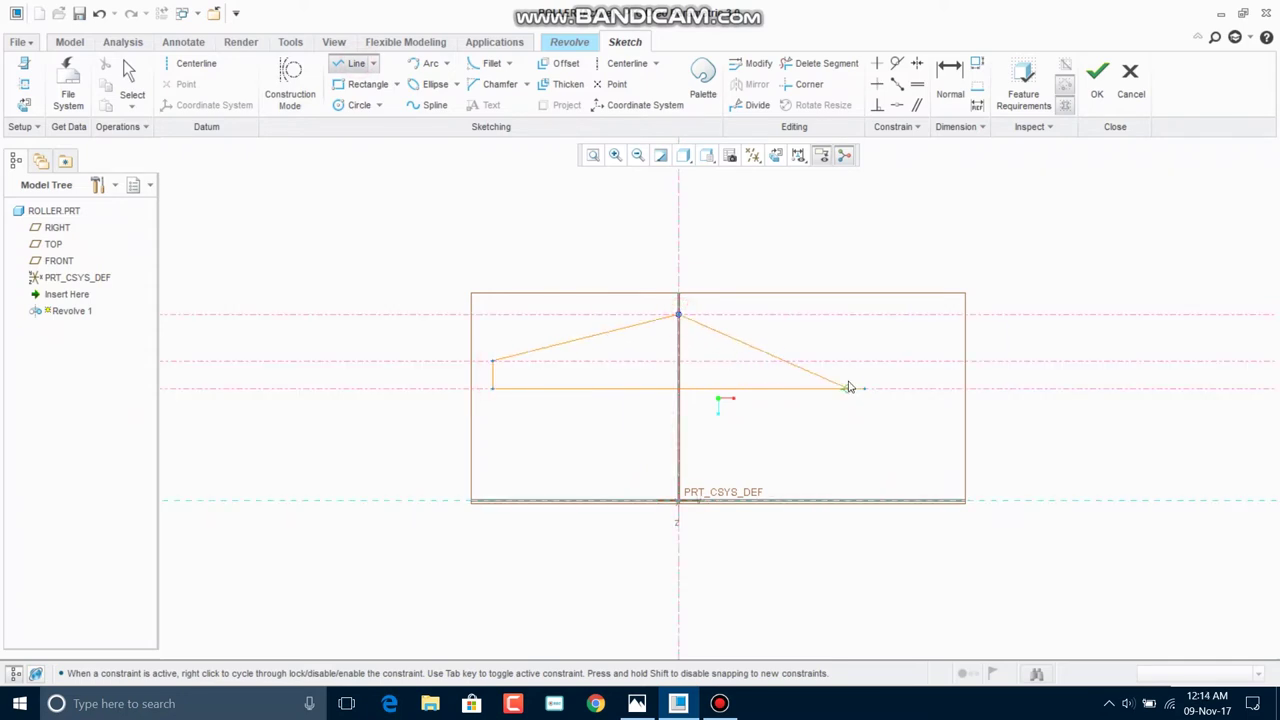
left_click(864, 360)
left_click(864, 388)
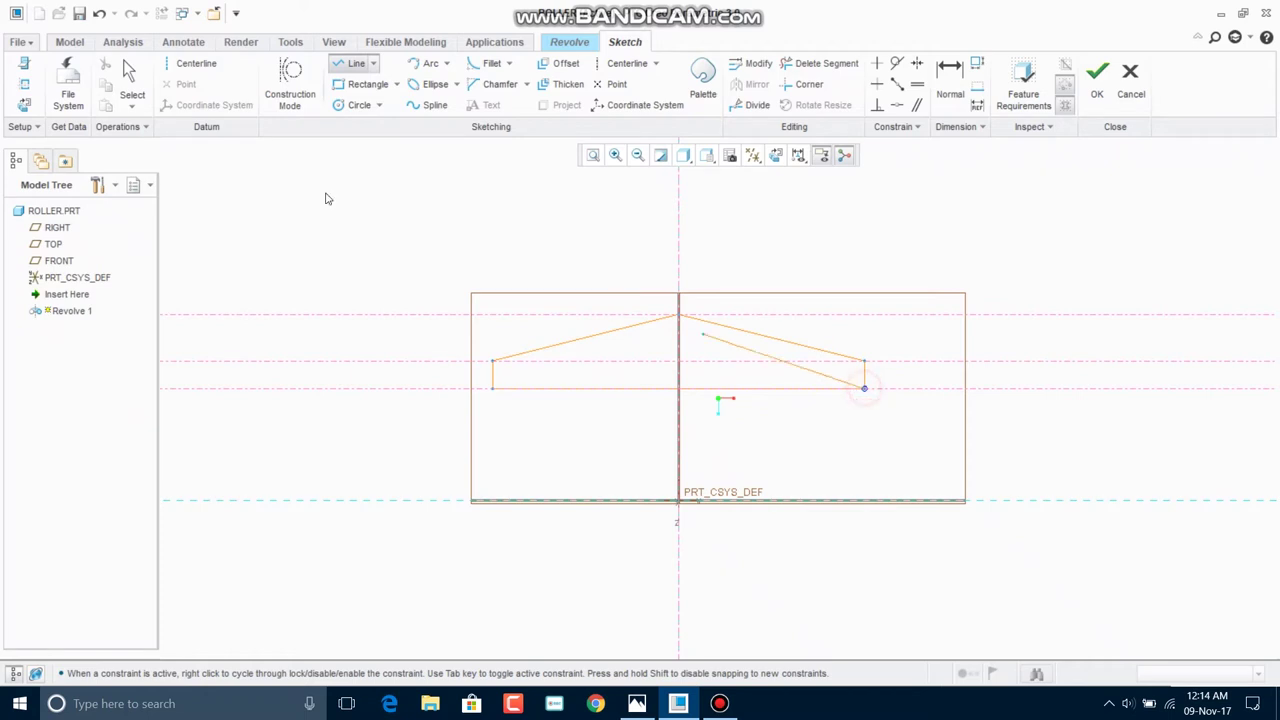
left_click(130, 75)
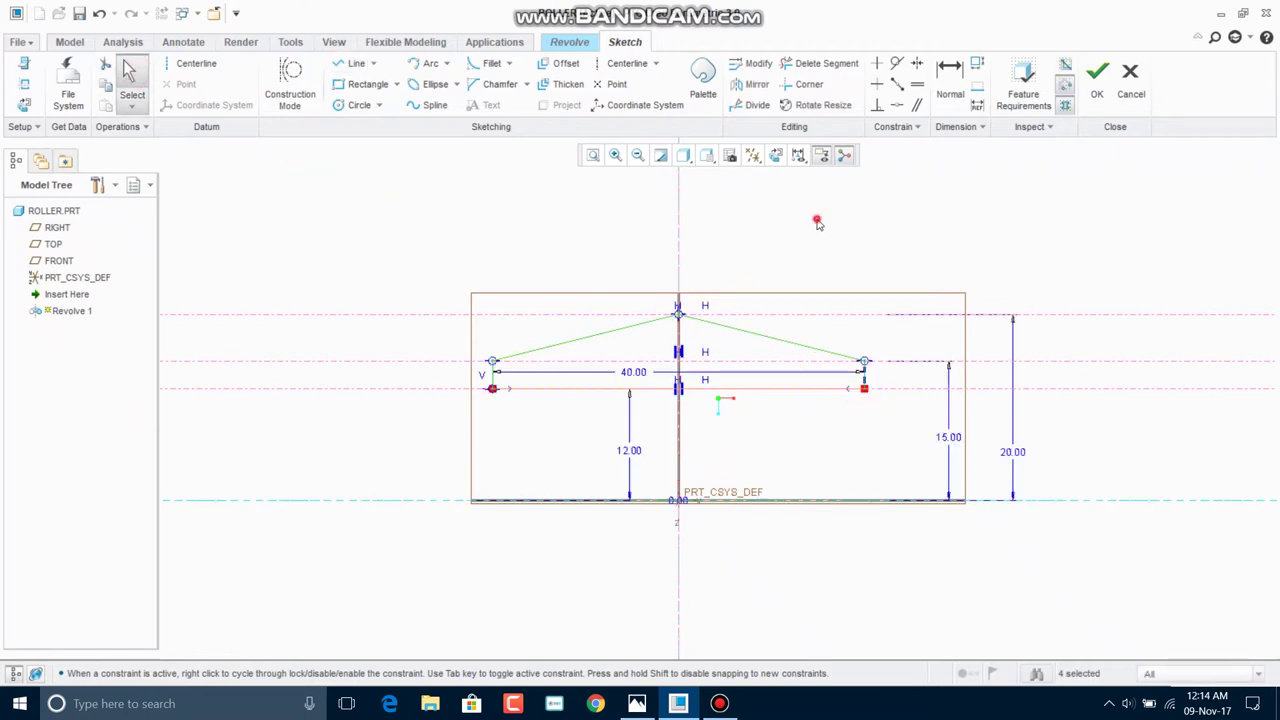
left_click(615, 63)
left_click(641, 200)
- Place two vertical centerlines on either side of the central axis
left_click(640, 292)
left_click(729, 198)
left_click(729, 298)
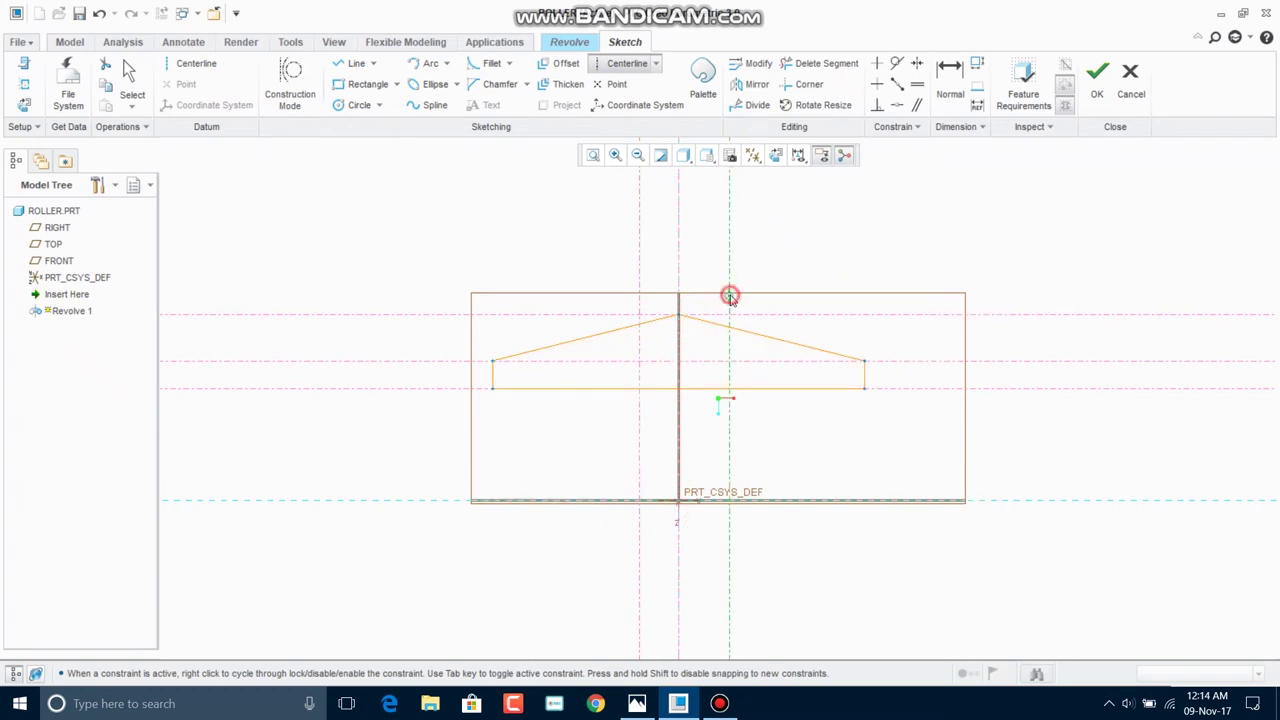
left_click(130, 75)
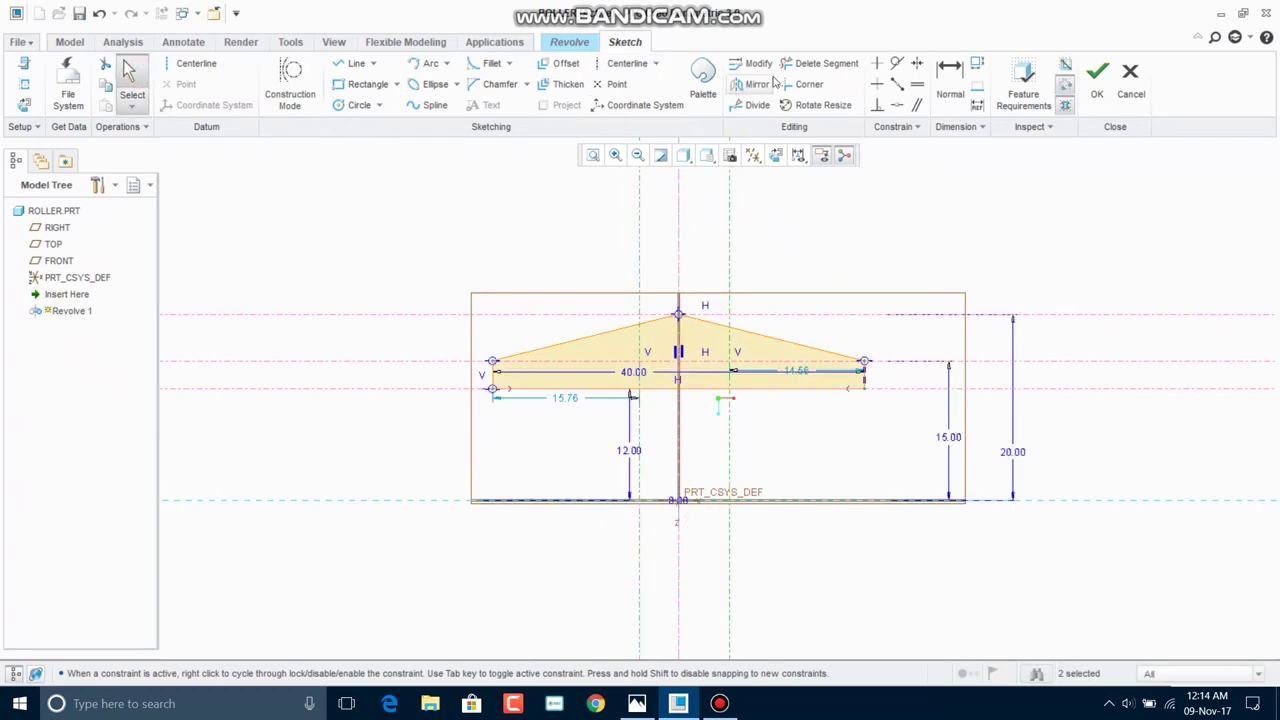
- Dimension both vertical centerlines 4 from the central axis
left_click(946, 95)
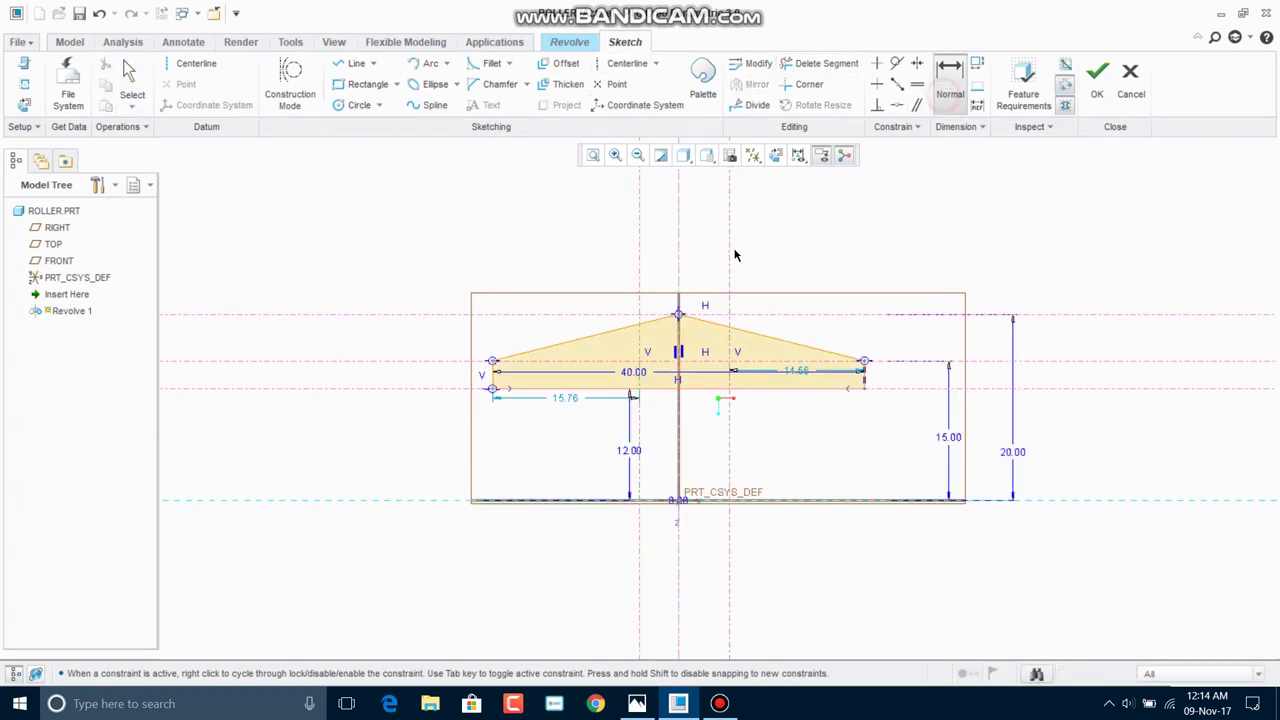
left_click(677, 229)
left_click(729, 229)
middle_click(776, 218)
type("4")
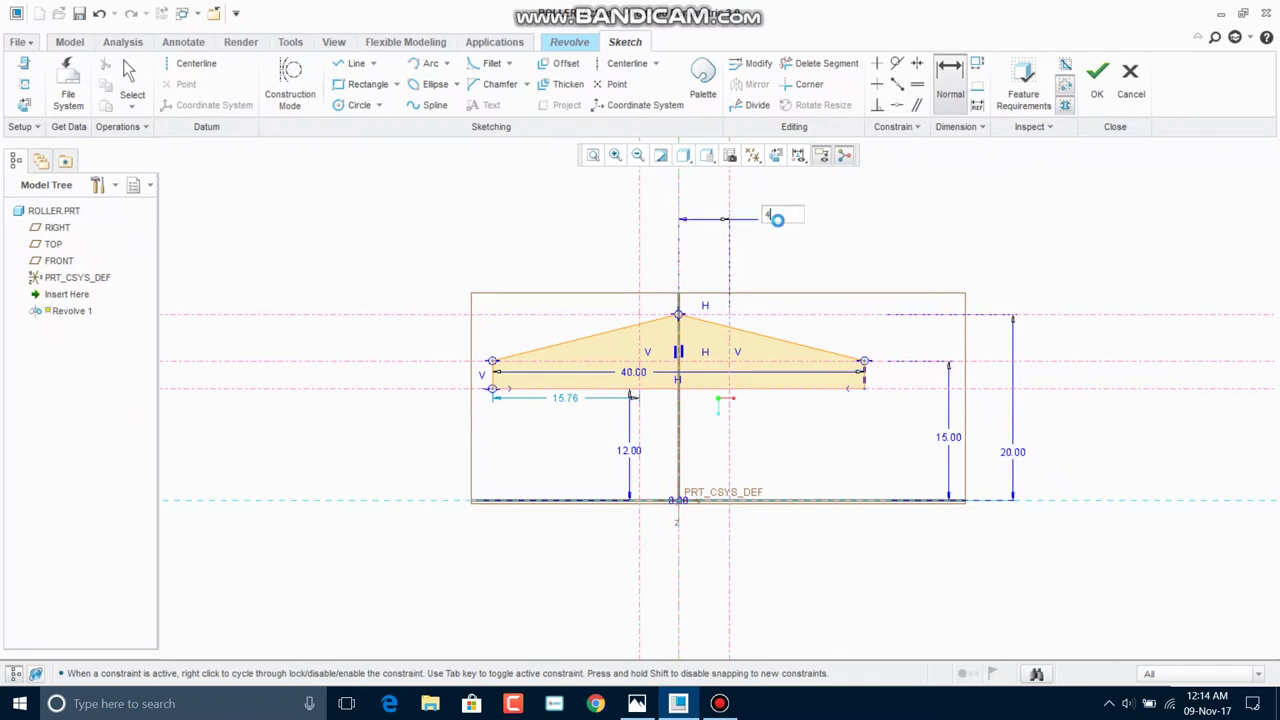
key("Return")
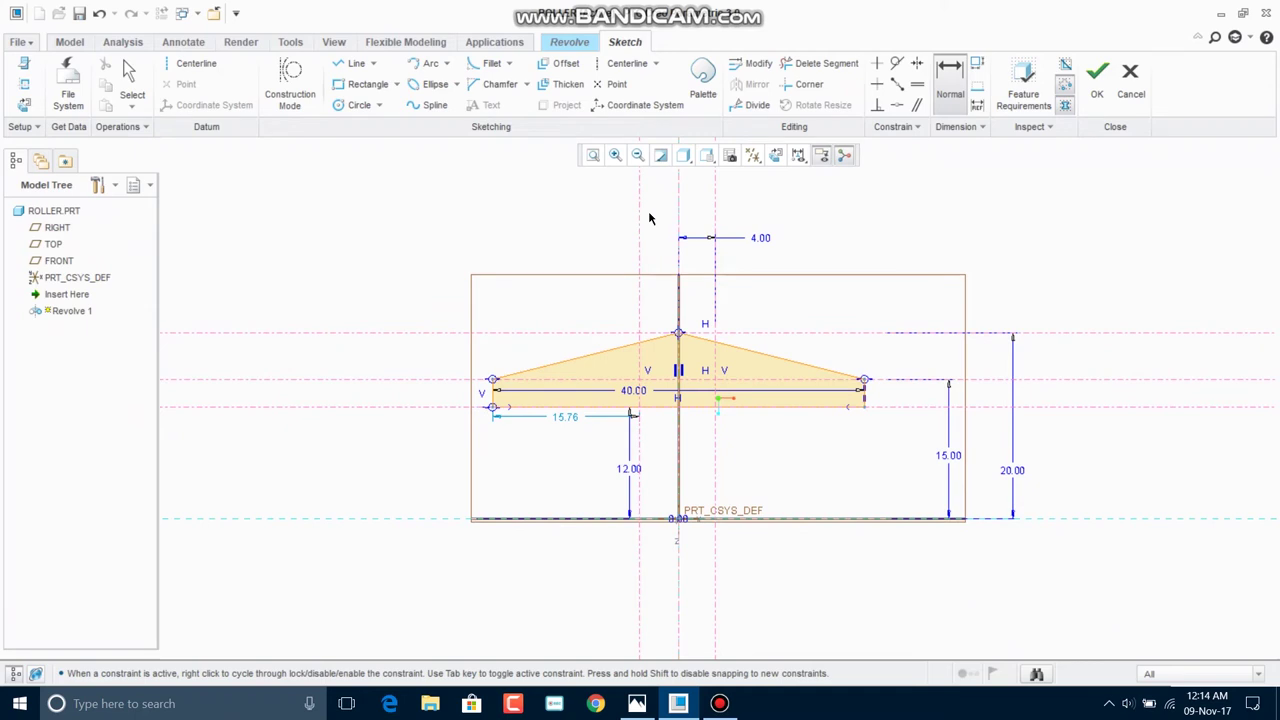
left_click(679, 205)
middle_click(596, 222)
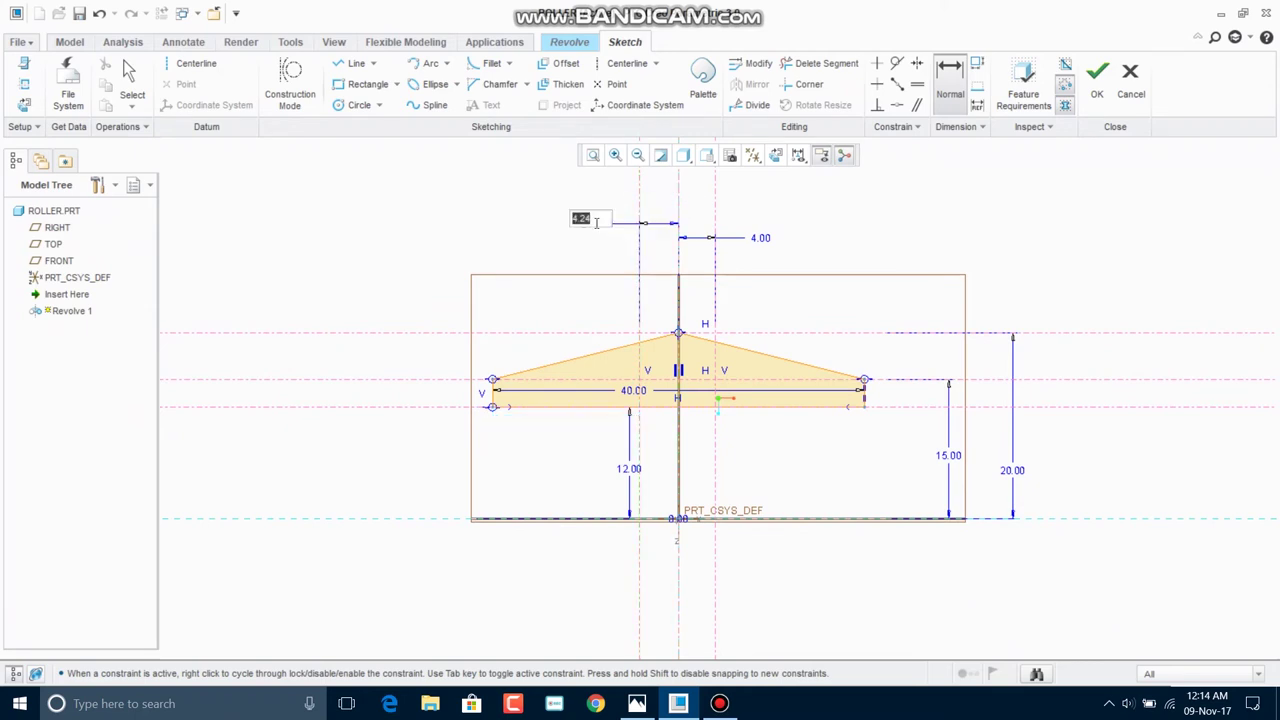
type("4")
key("Return")
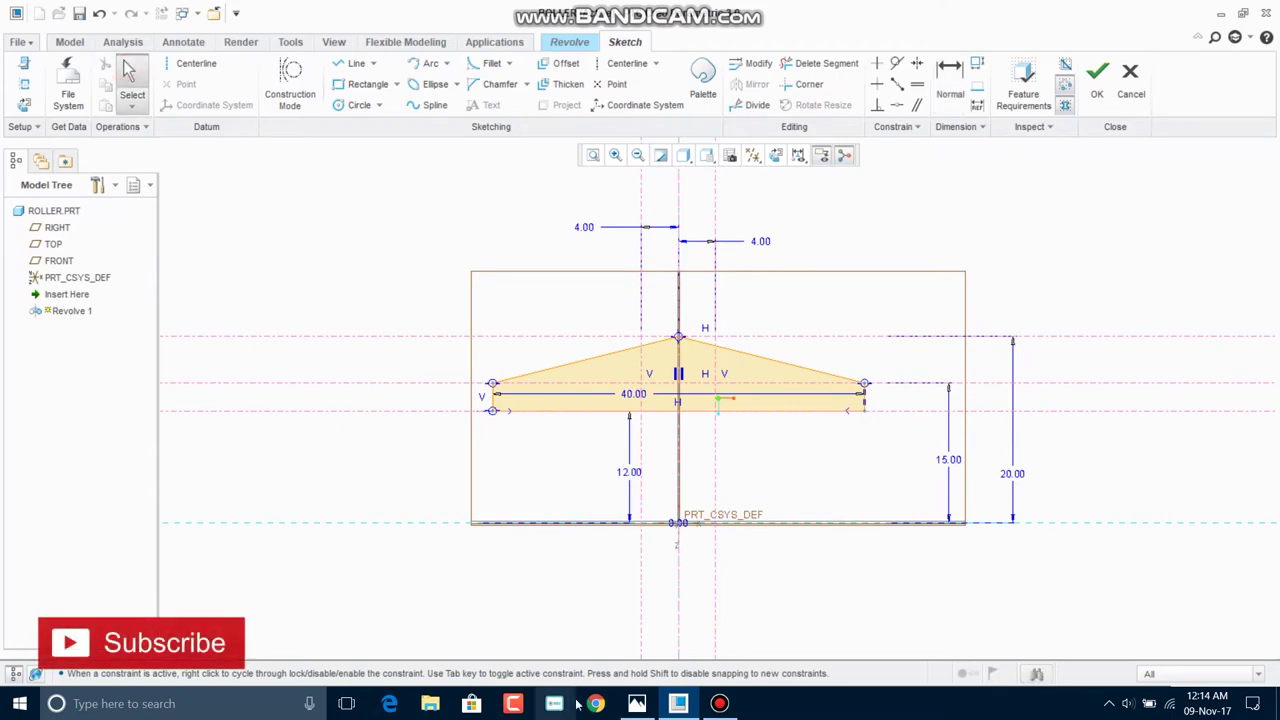
left_click(637, 703)
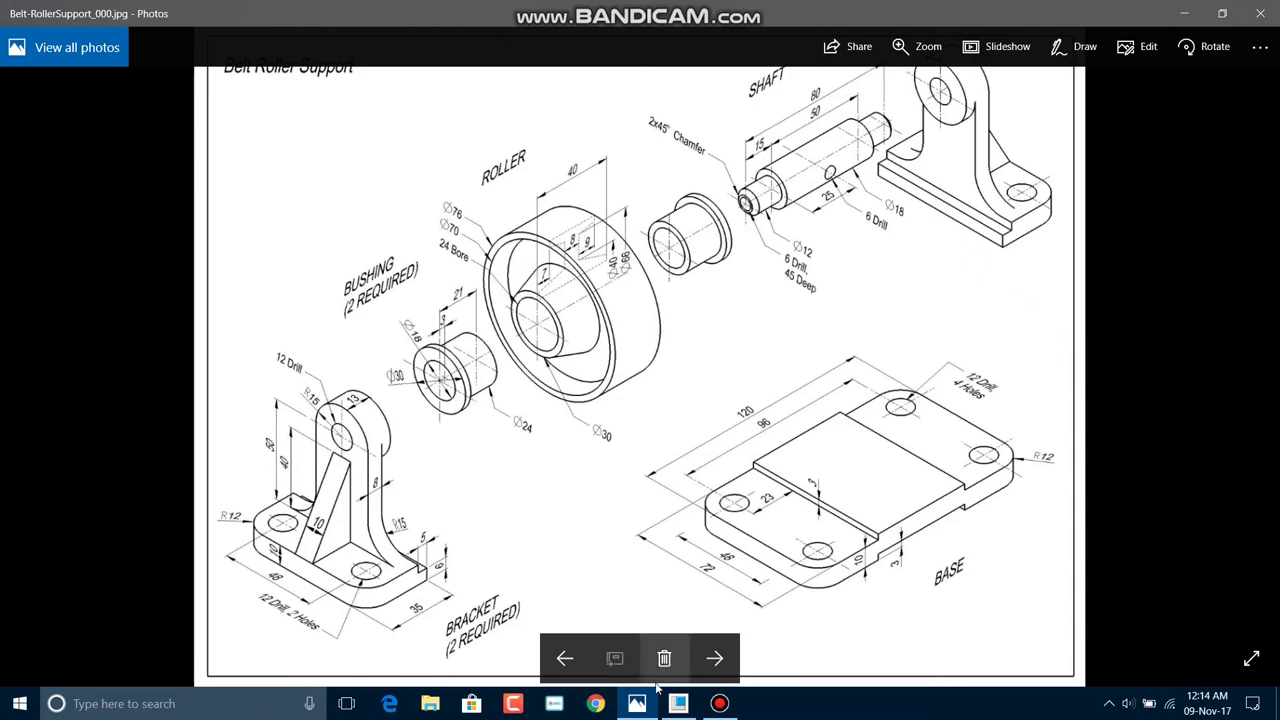
- Pan the sketch down and compare it against the roller drawing once more
left_click(678, 703)
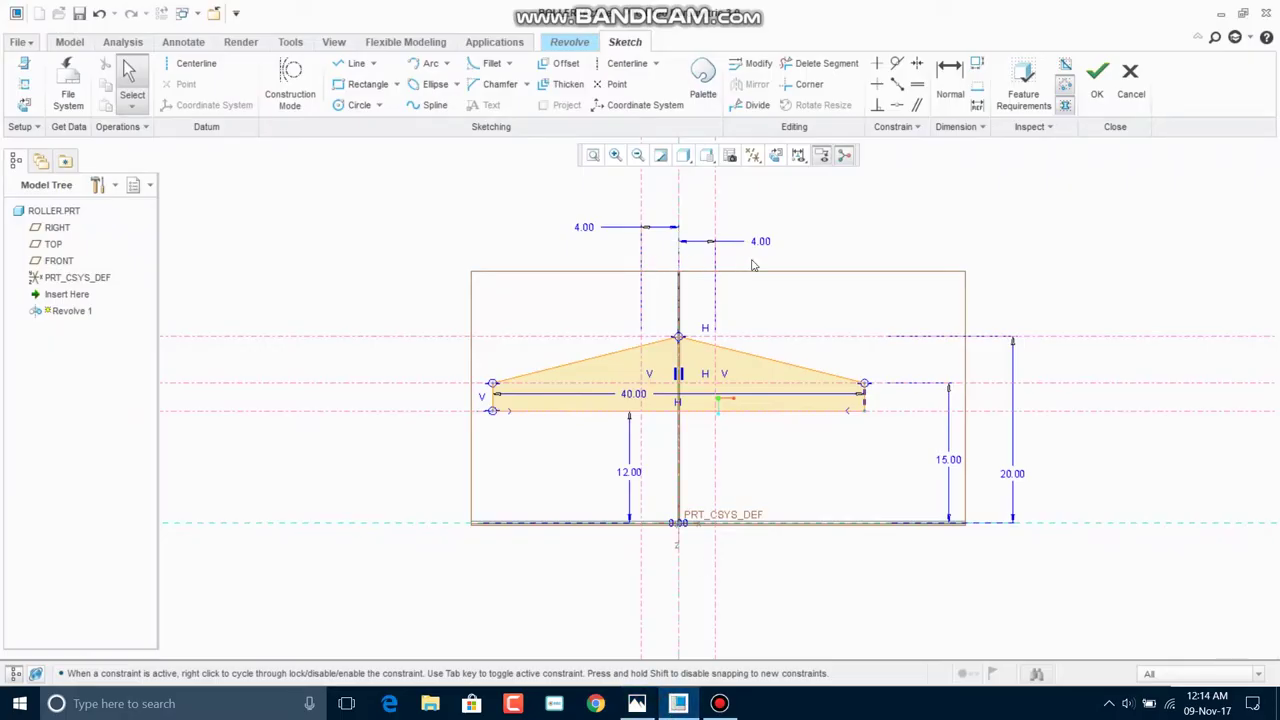
middle_click_drag(800, 243, 785, 402, "shift")
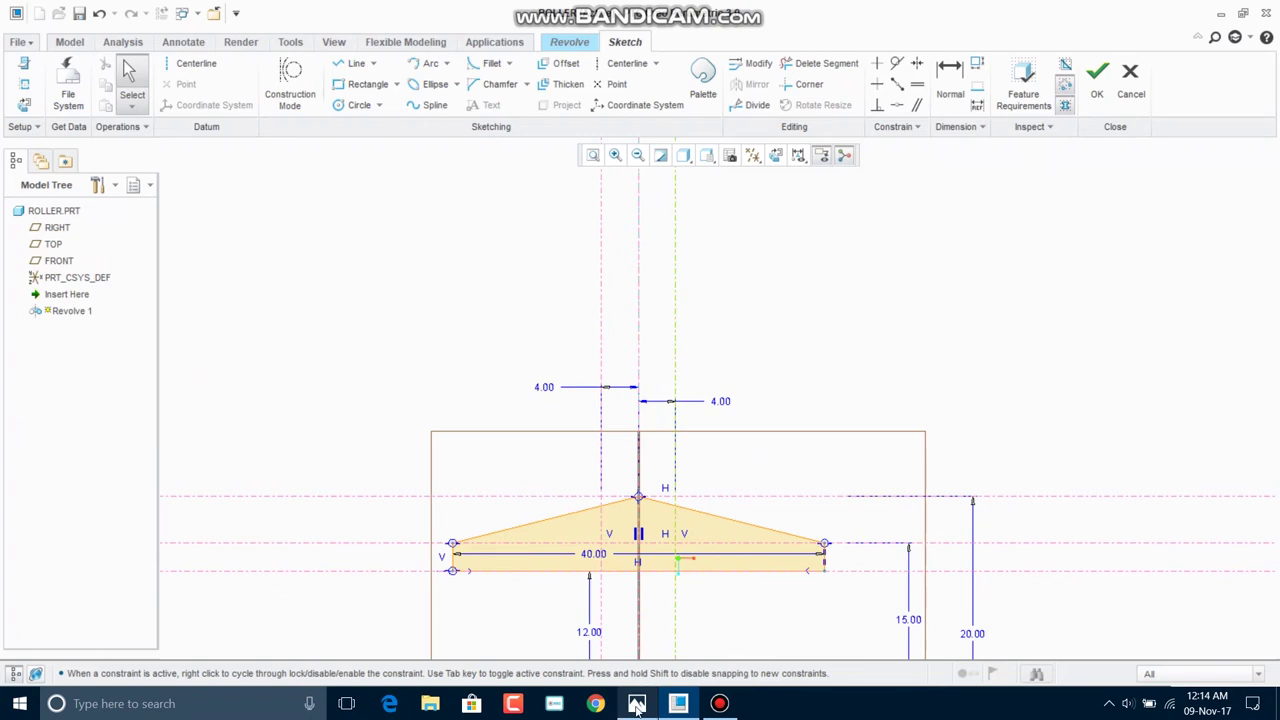
left_click(636, 704)
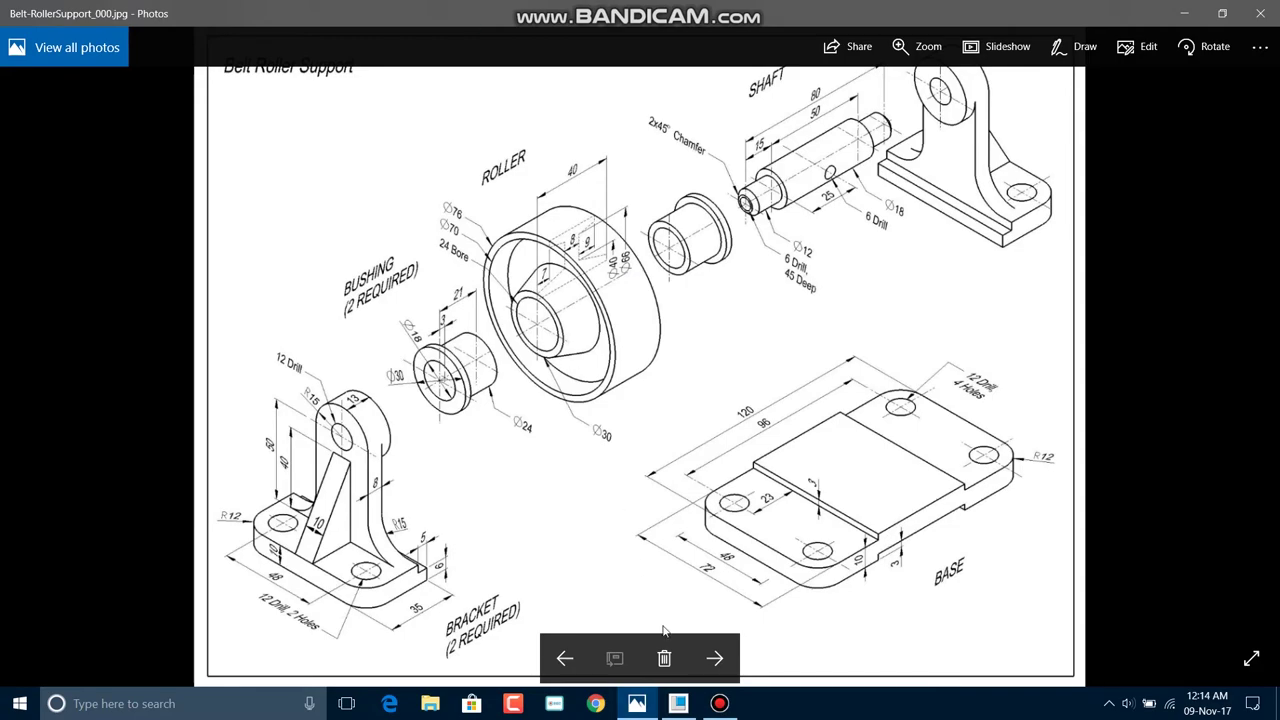
left_click(677, 704)
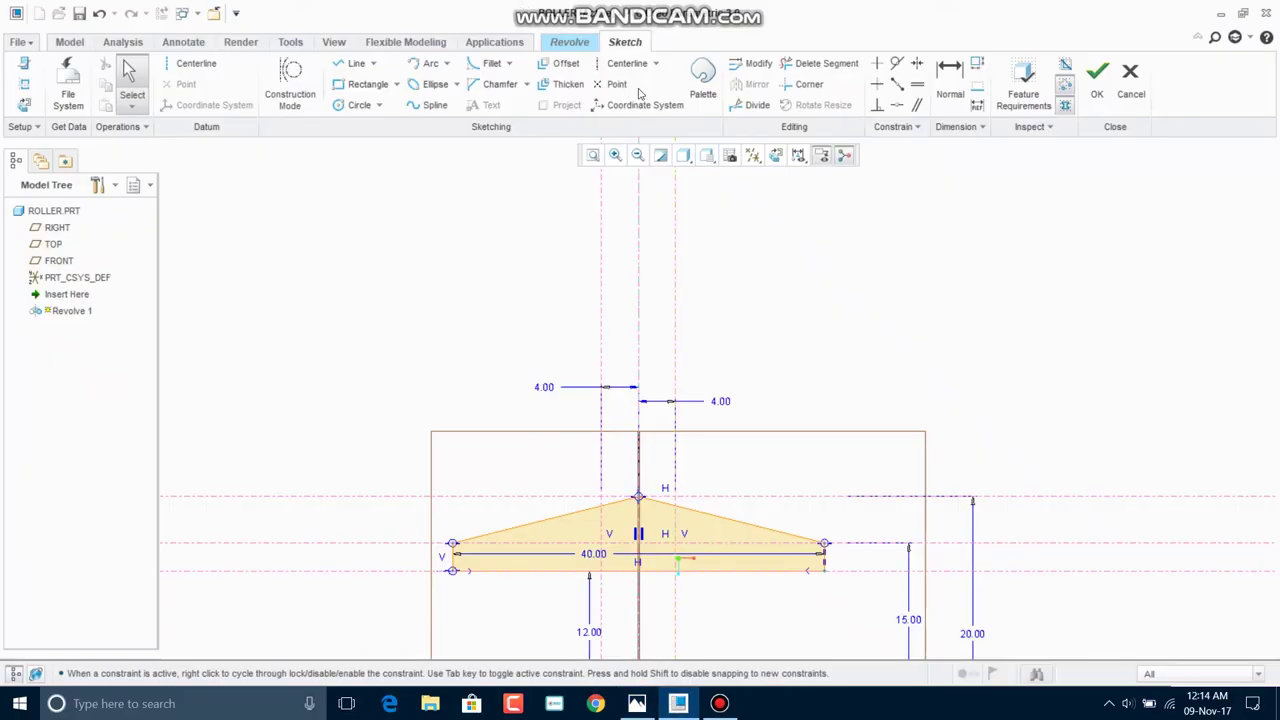
- Draw a horizontal centerline above the profile and dimension it 33 from the base line
left_click(630, 68)
left_click(568, 289)
left_click(843, 290)
left_click(132, 80)
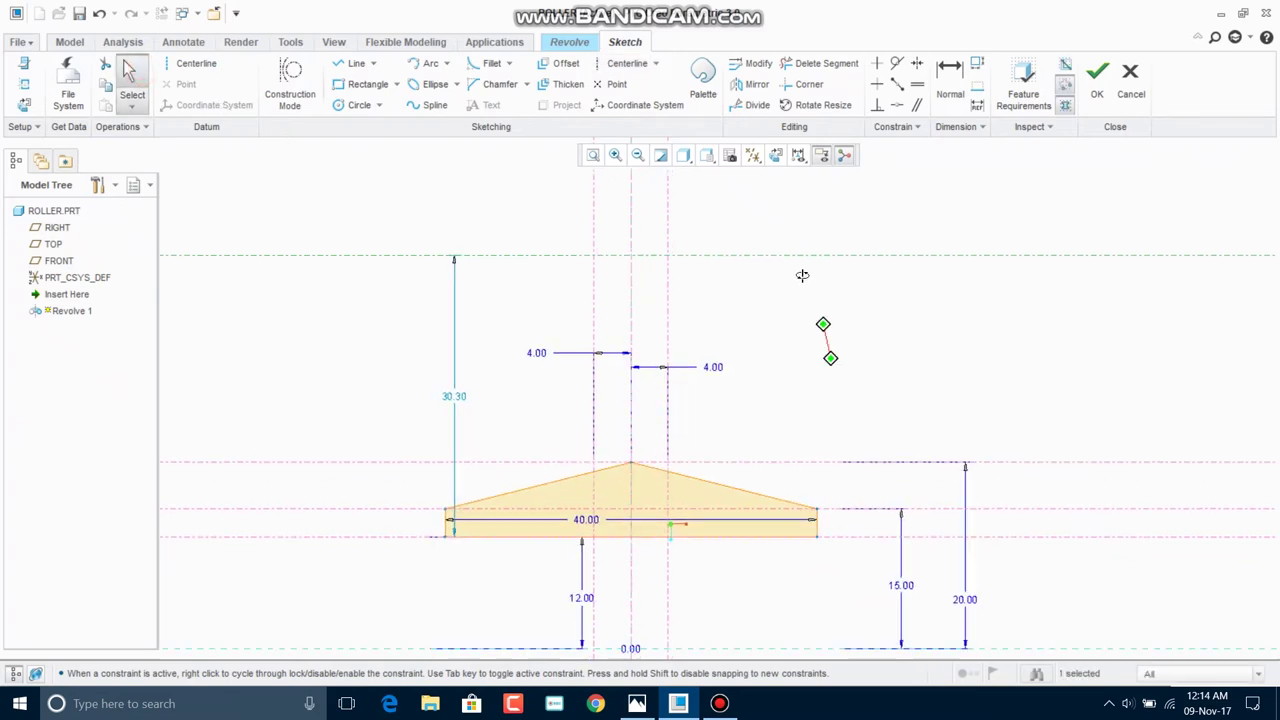
middle_click_drag(814, 303, 949, 149)
left_click(941, 87)
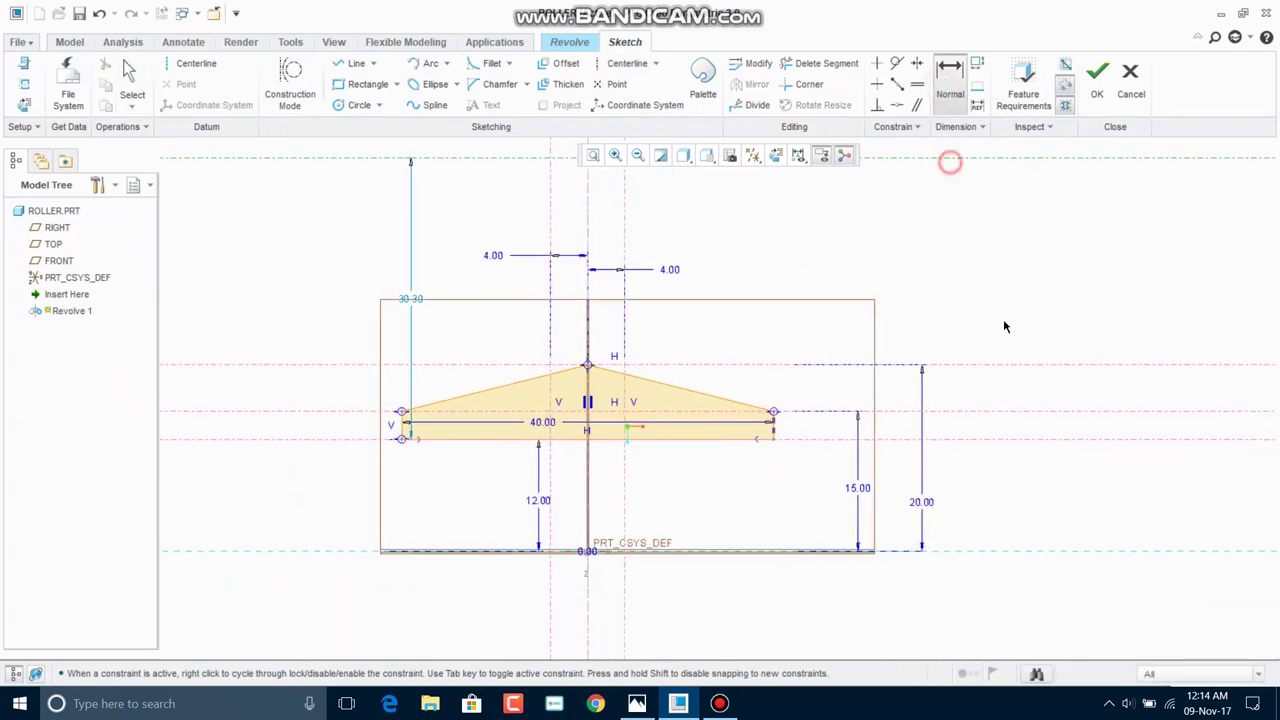
left_click(992, 549)
type("33")
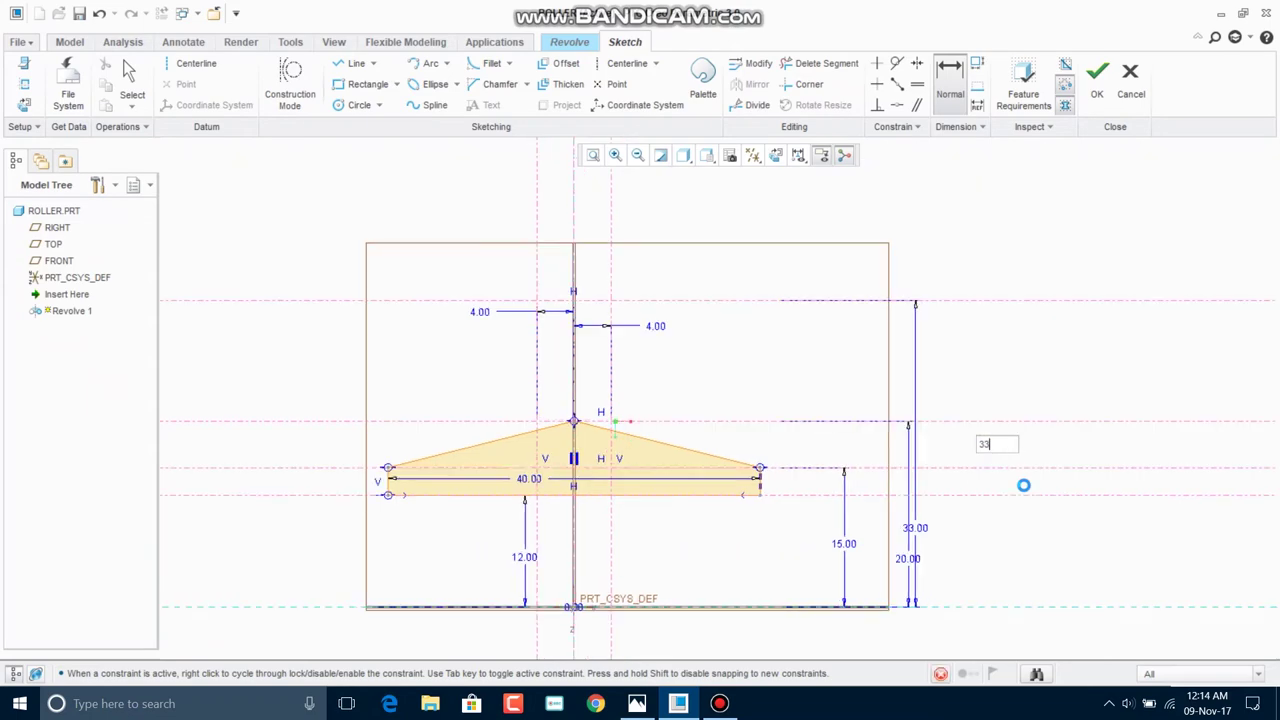
key("Return")
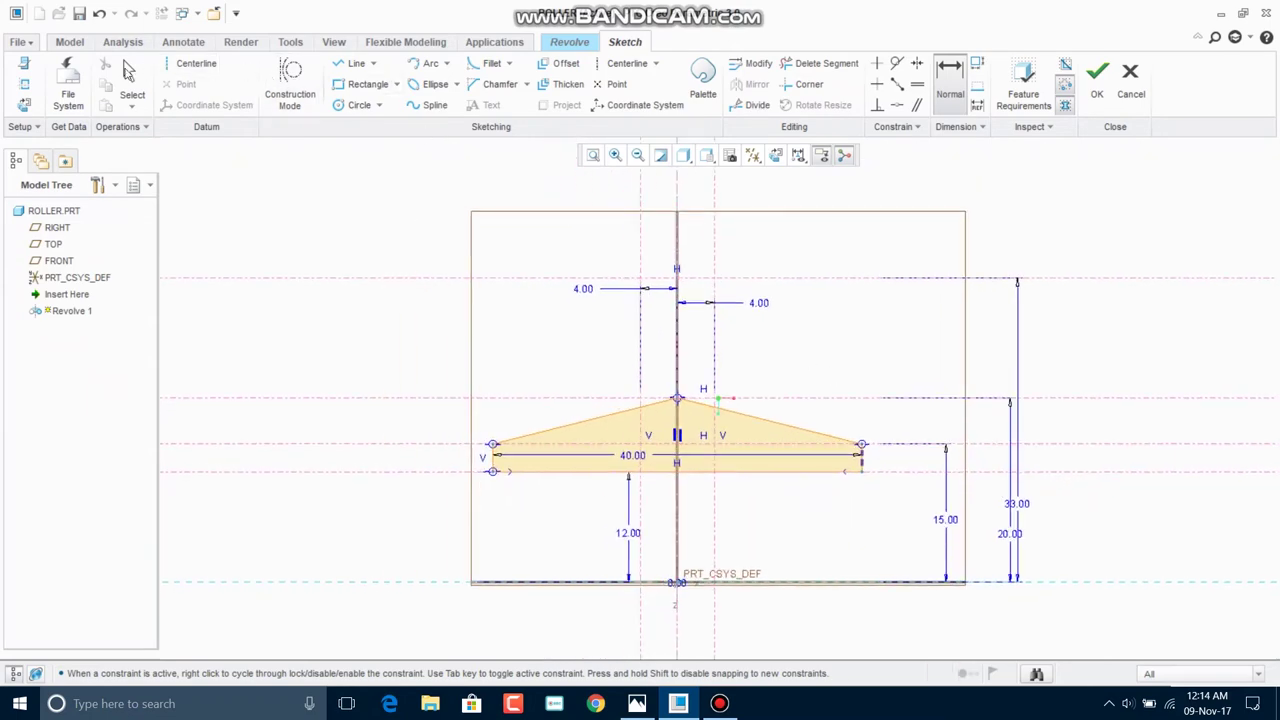
left_click(352, 63)
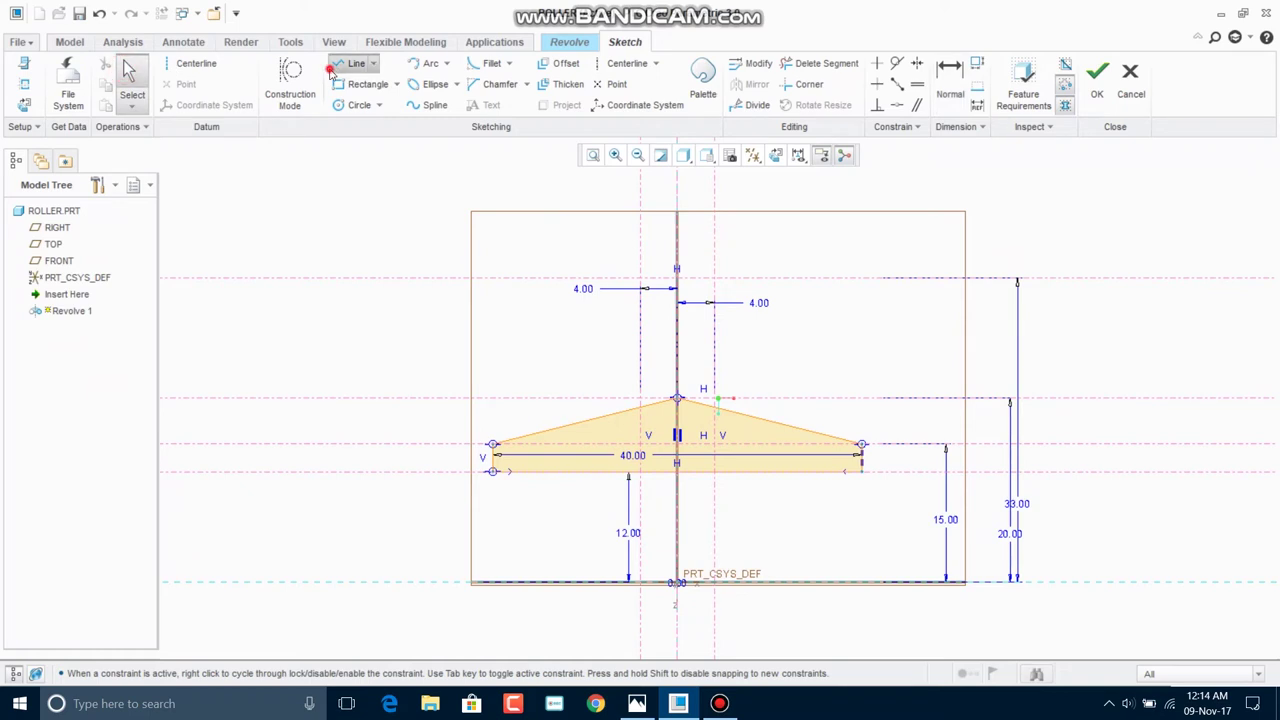
- Draw the left vertical hub wall up to the top centerline and trim away the pointed apex
left_click(641, 407)
left_click(641, 280)
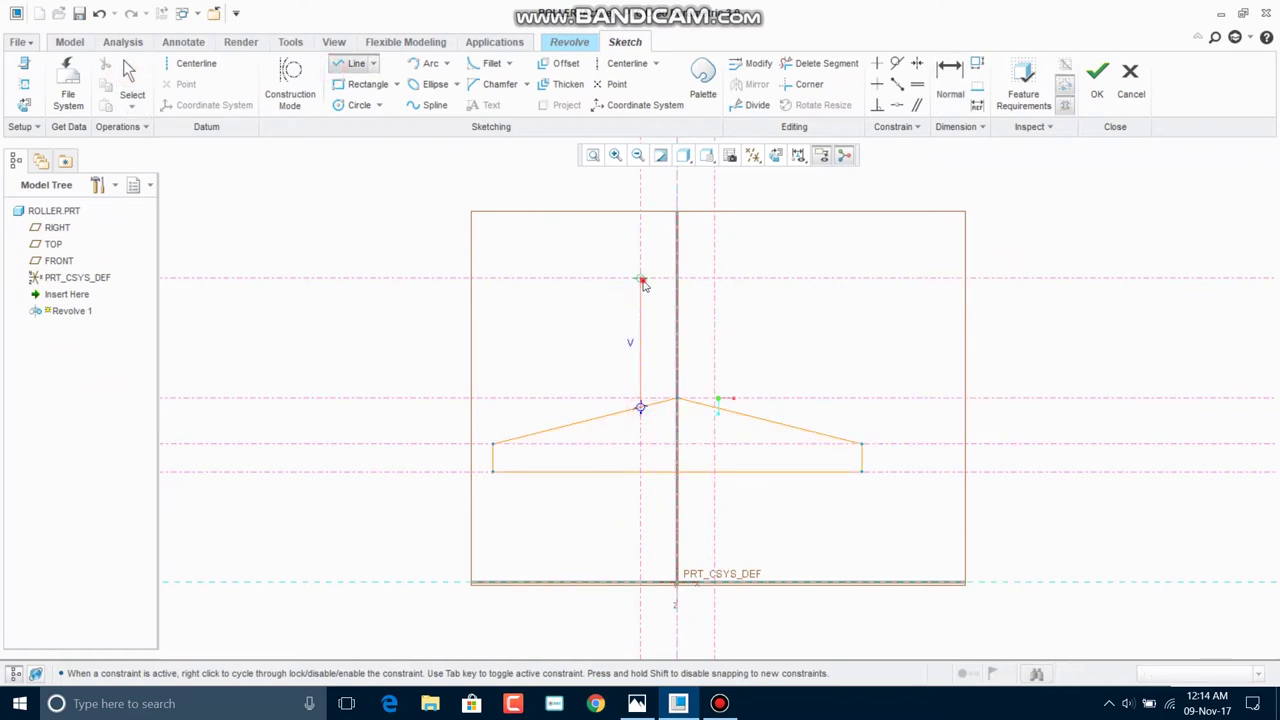
left_click(130, 72)
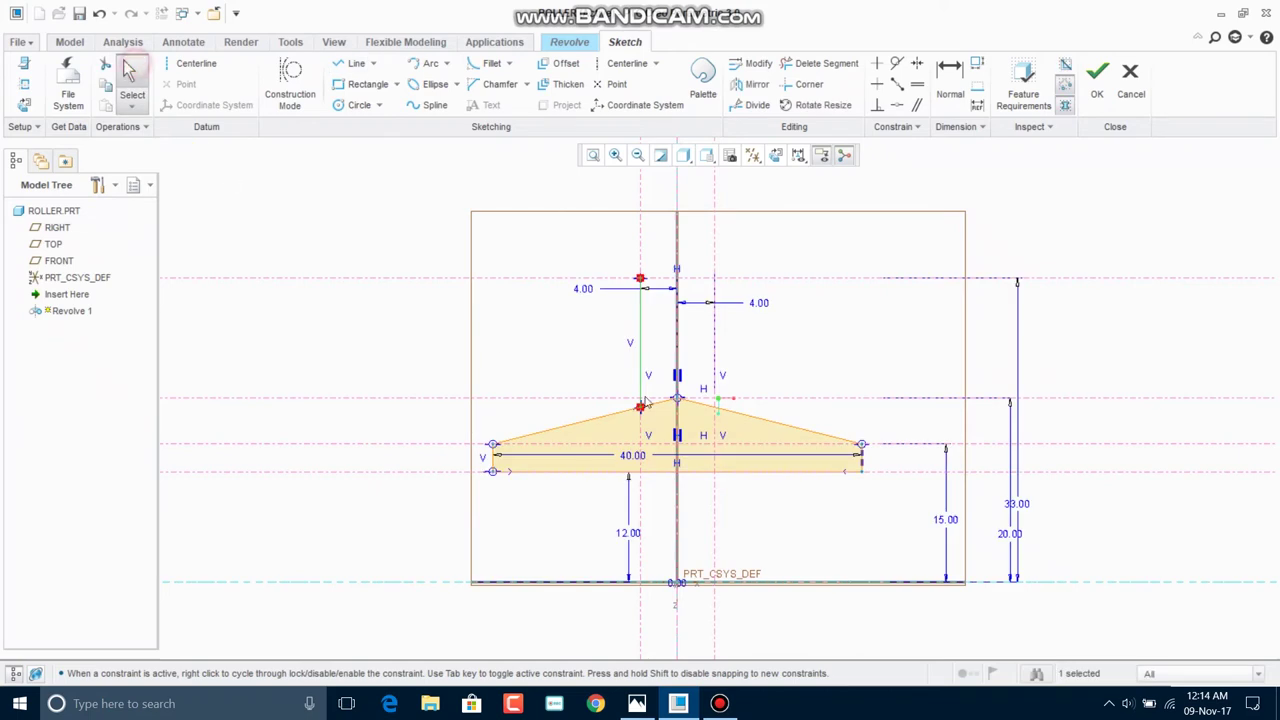
left_click(822, 63)
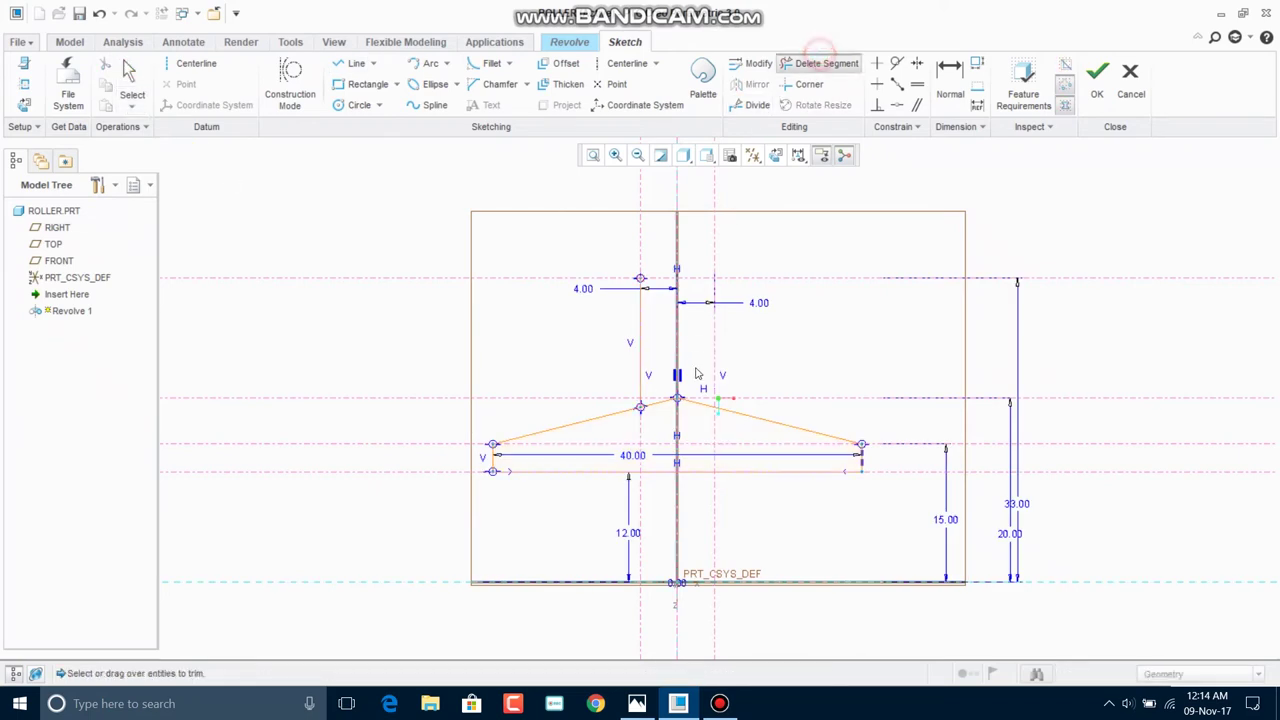
left_click_drag(660, 398, 687, 392)
left_click(689, 426)
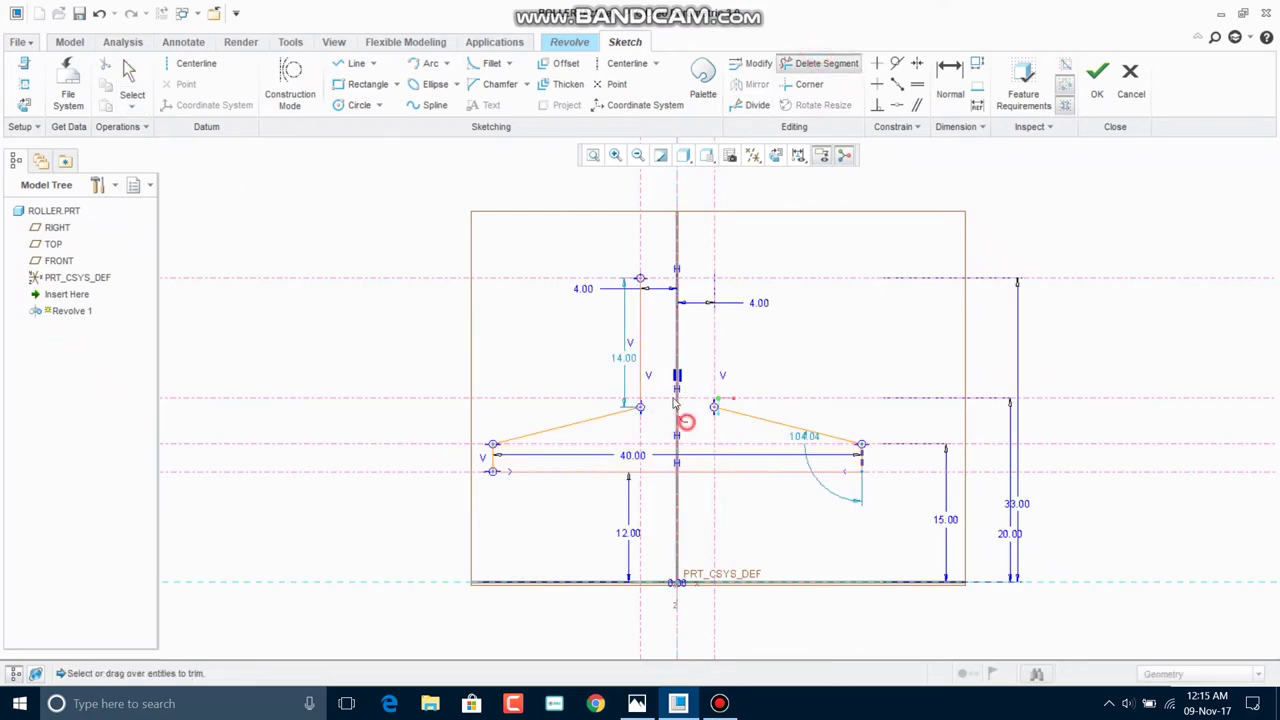
left_click(138, 78)
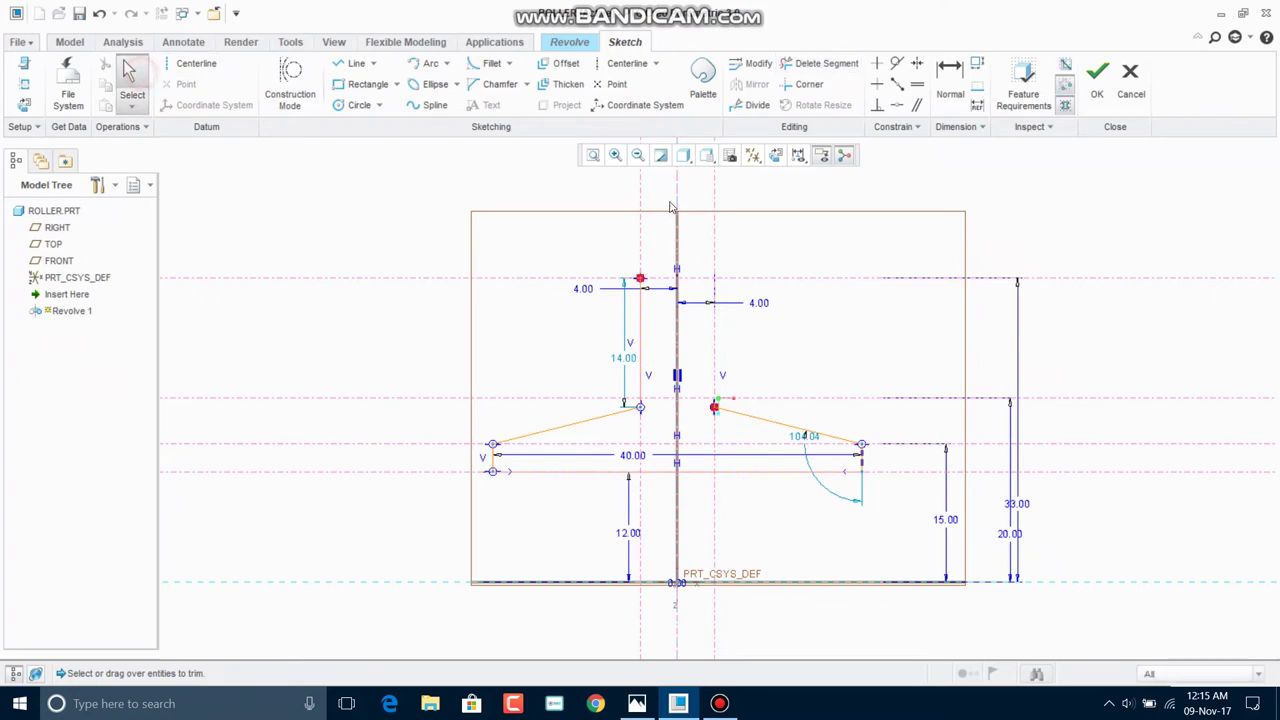
- Draw the right vertical hub wall up to the top centerline
left_click(352, 63)
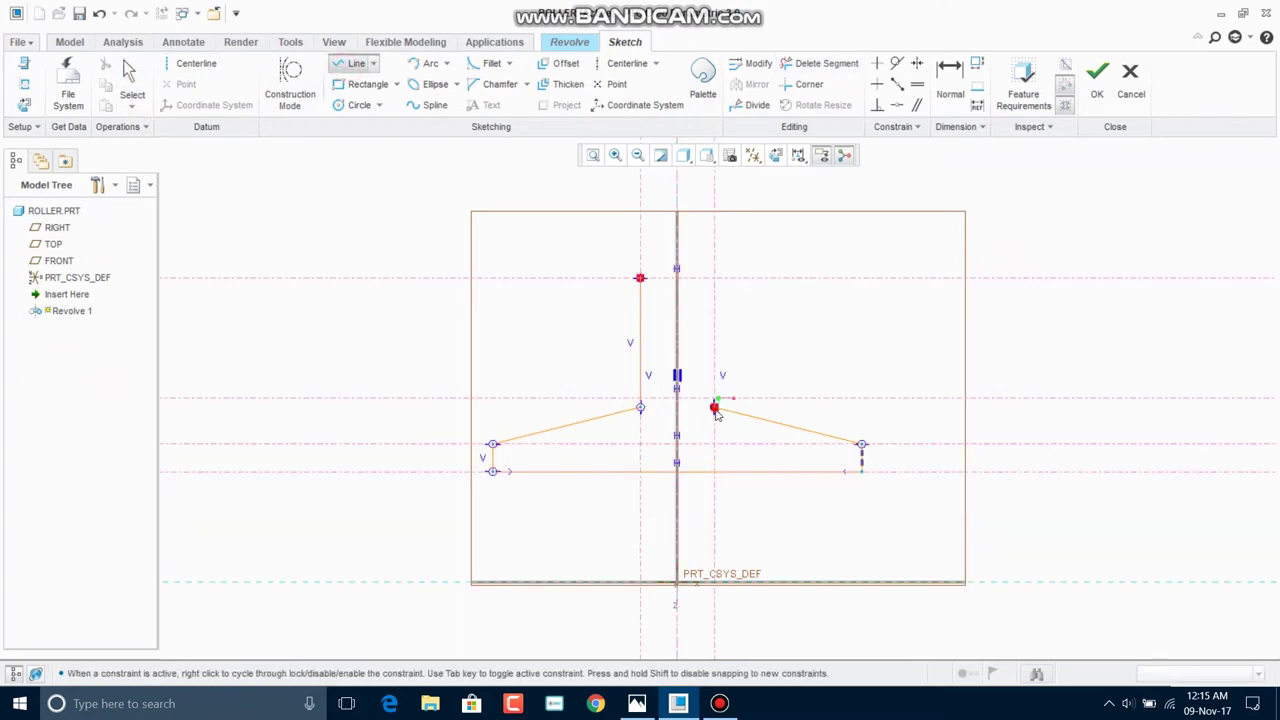
left_click(714, 277)
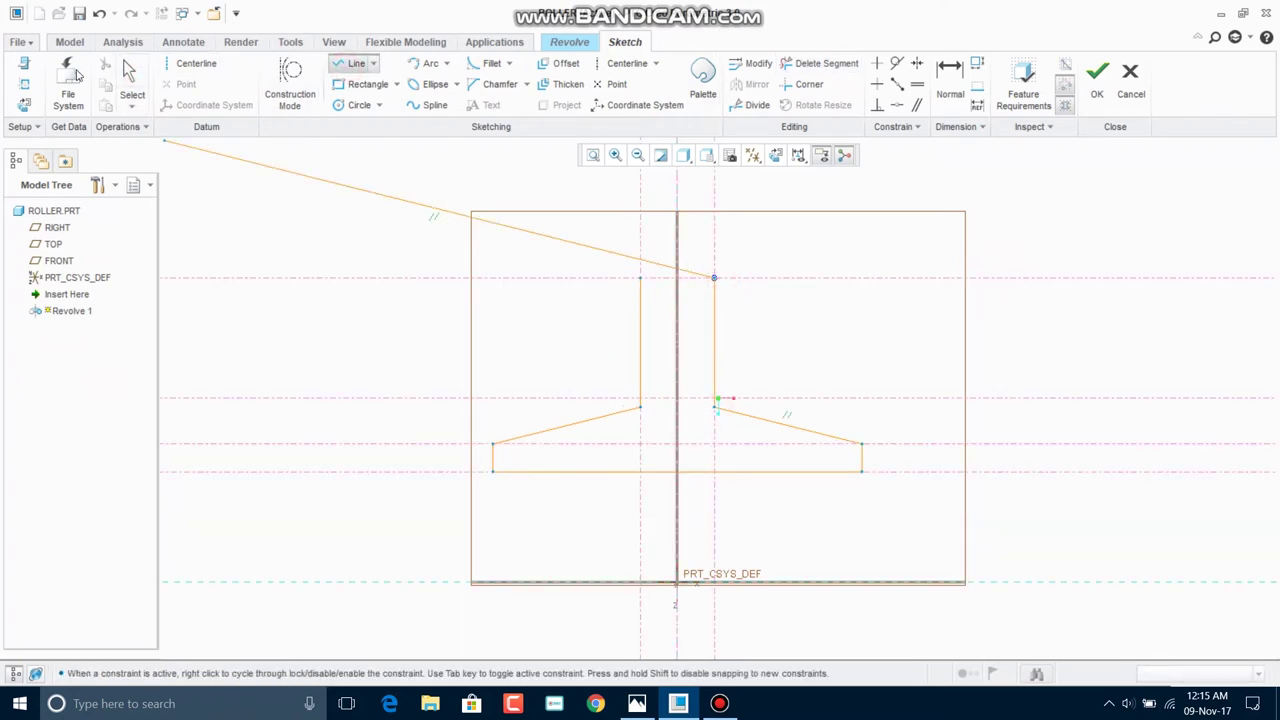
left_click(127, 68)
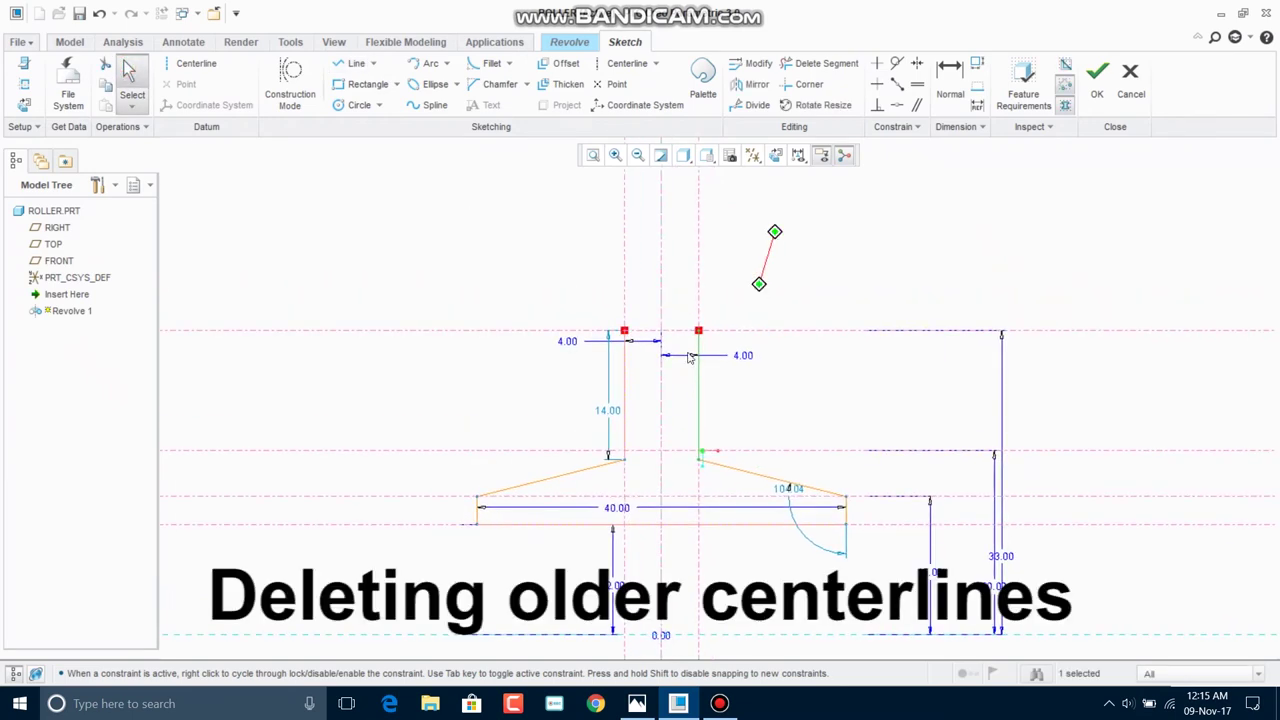
- Delete the old horizontal centerlines near the bottom of the profile
left_click(353, 429)
left_click(367, 497)
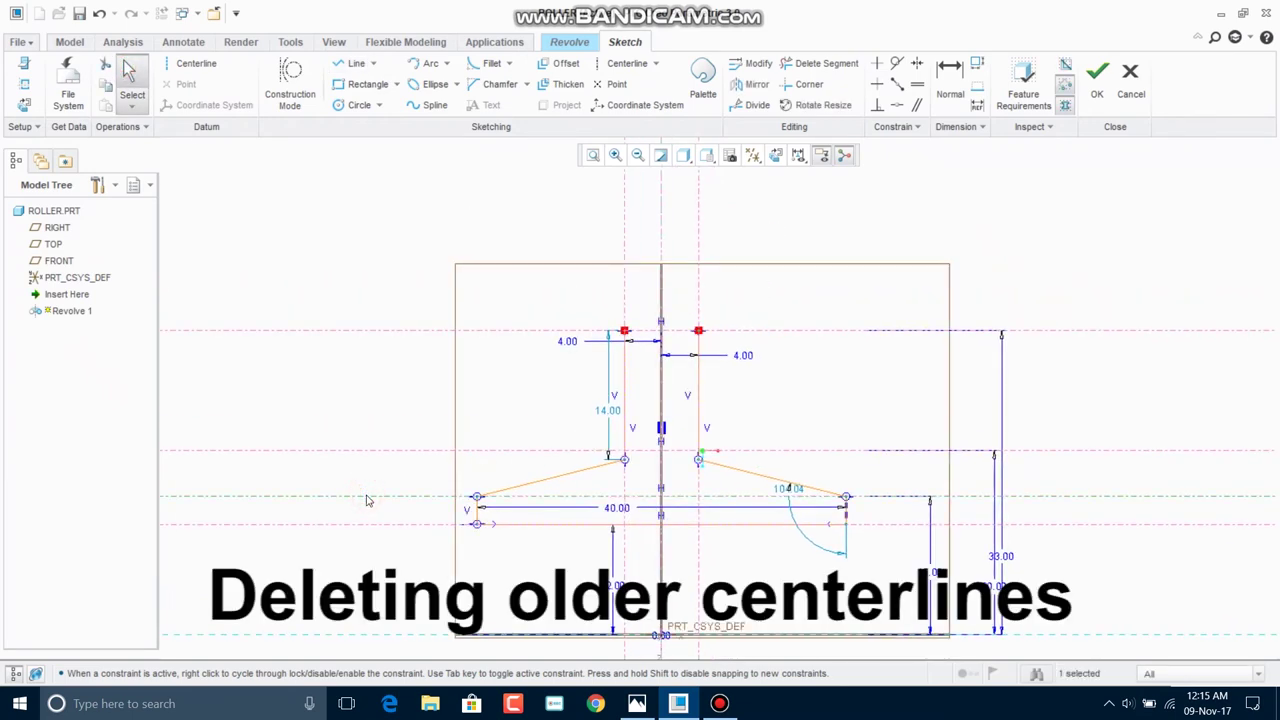
key("Delete")
left_click(365, 521)
key("Delete")
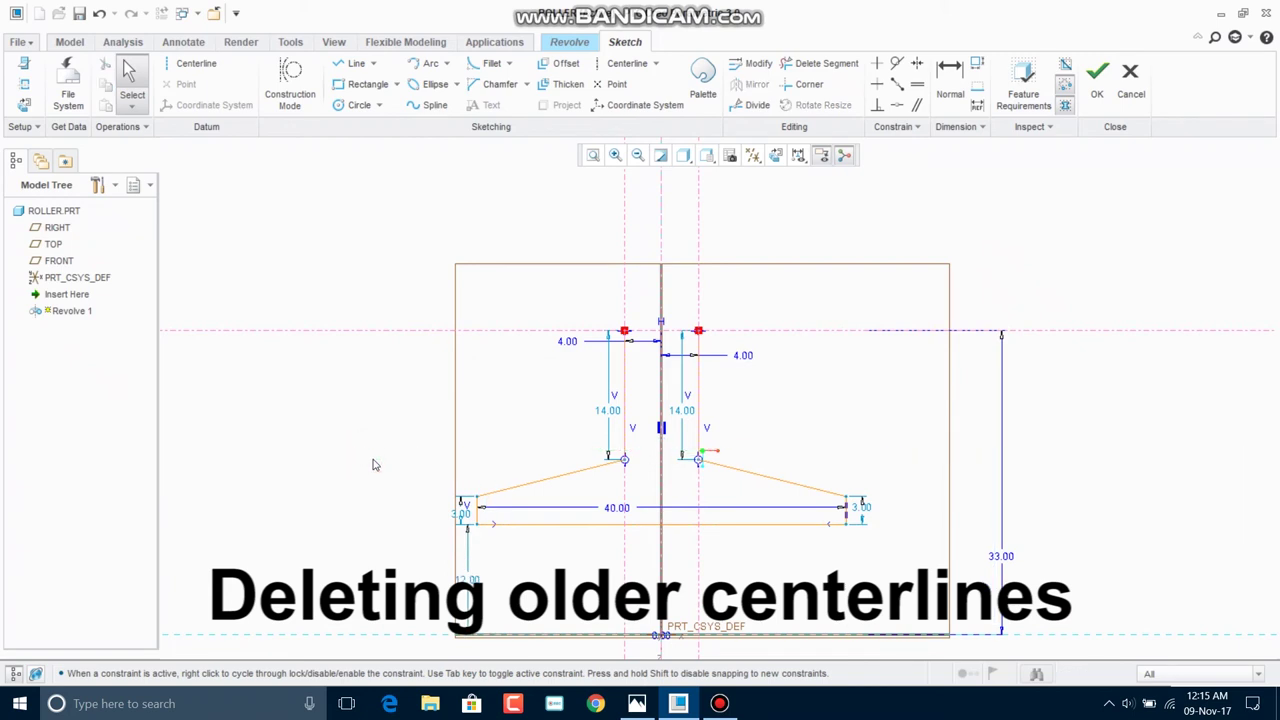
- Try the Corner trim tool, then begin a new horizontal centerline near the top
left_click(457, 423)
left_click(806, 85)
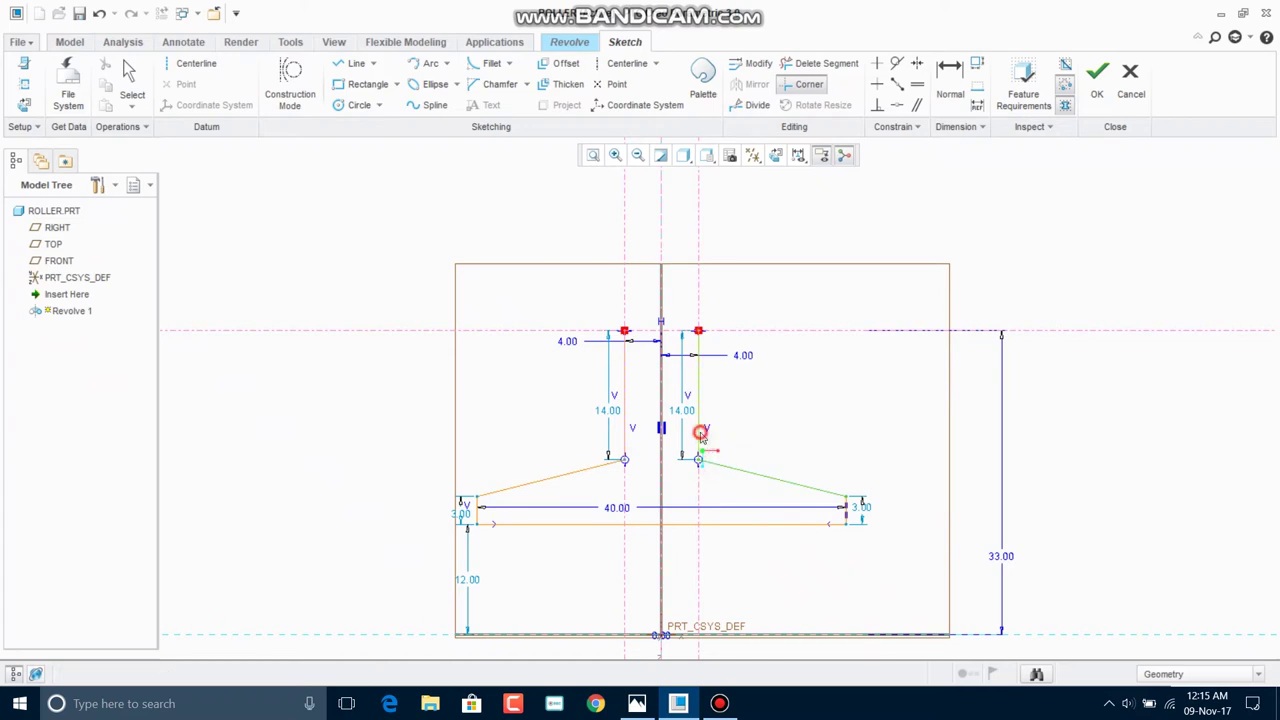
left_click(131, 76)
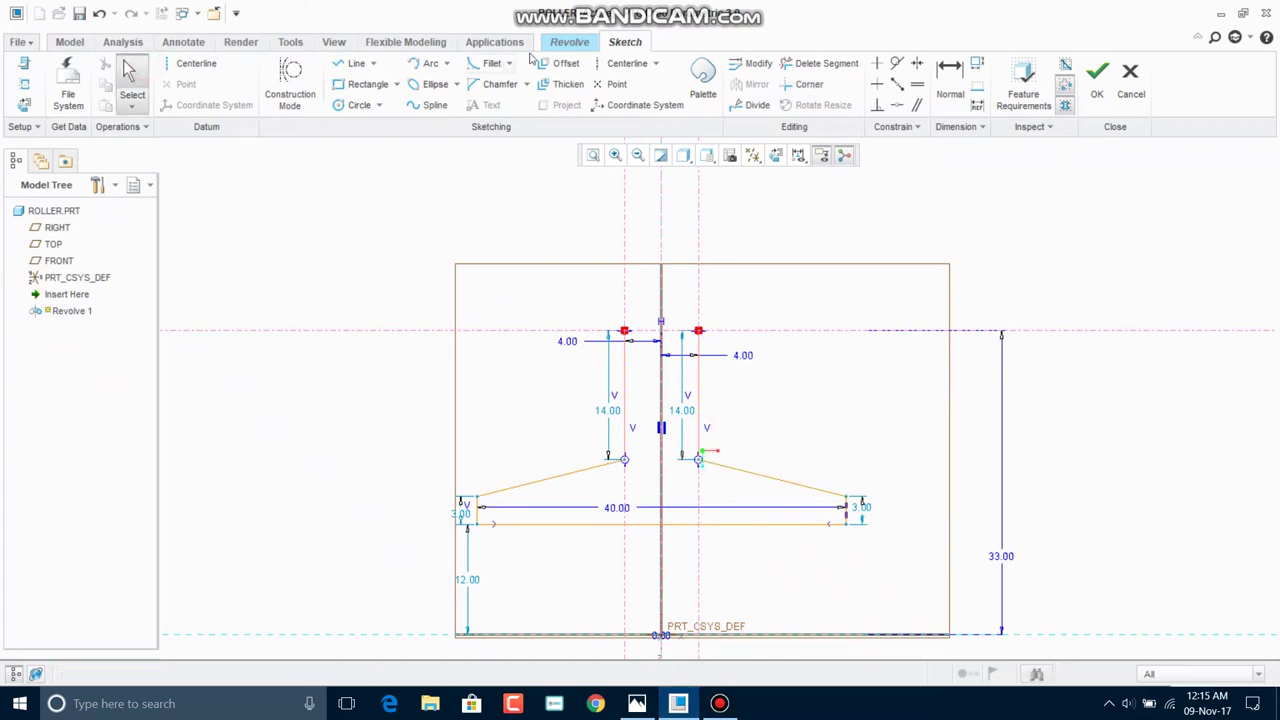
left_click(627, 63)
left_click(553, 263)
- Draw the new horizontal centerline and dimension it 35.00 (70/2) above the base line
left_click(709, 263)
left_click(136, 66)
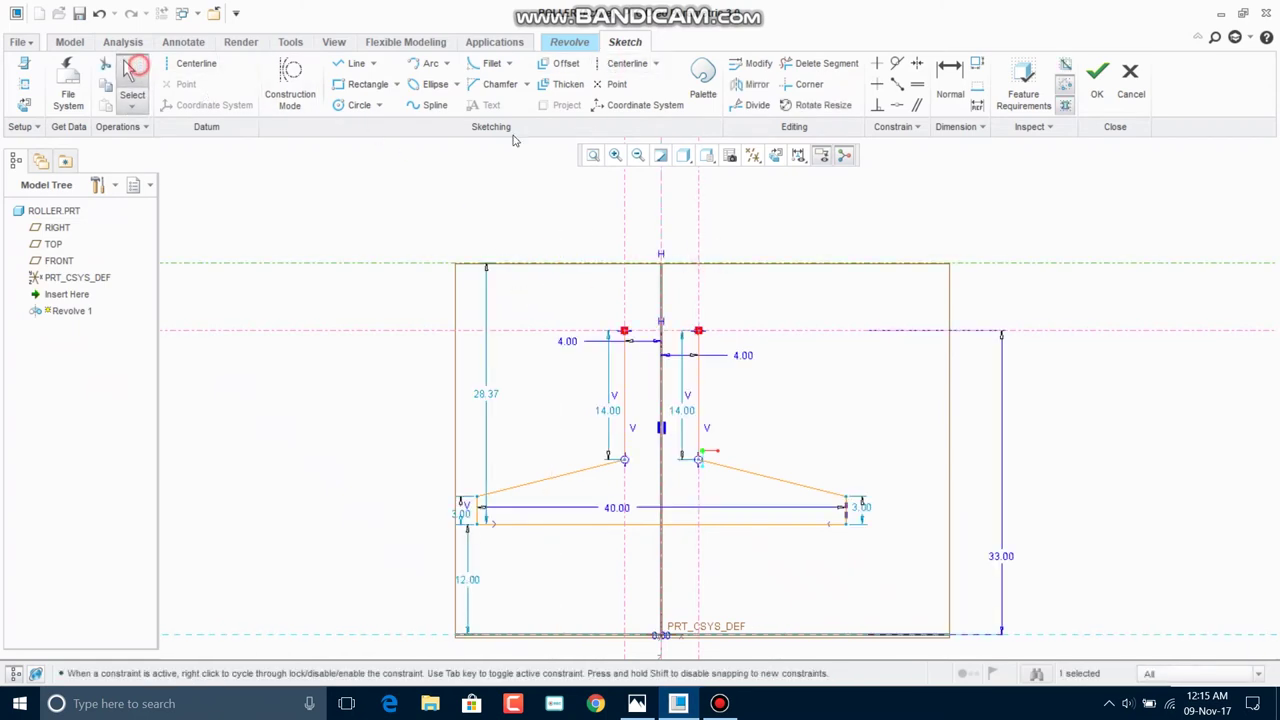
left_click(950, 78)
left_click(988, 263)
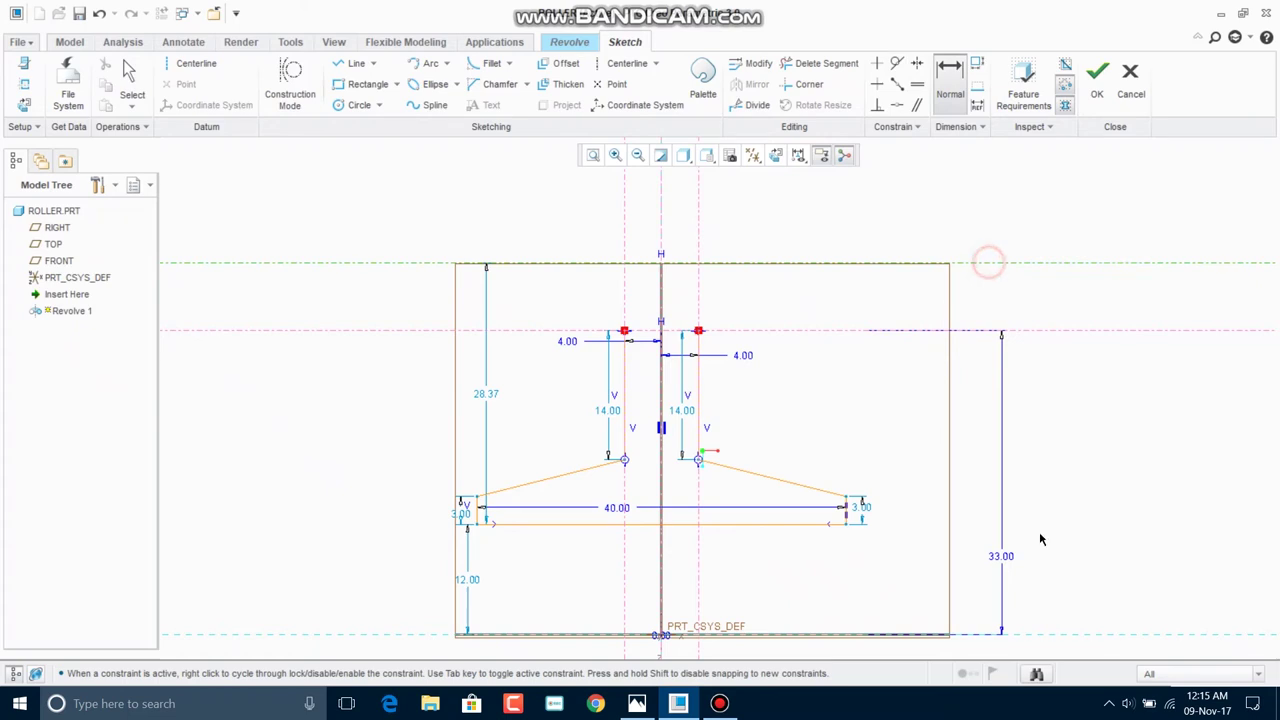
middle_click(1067, 448)
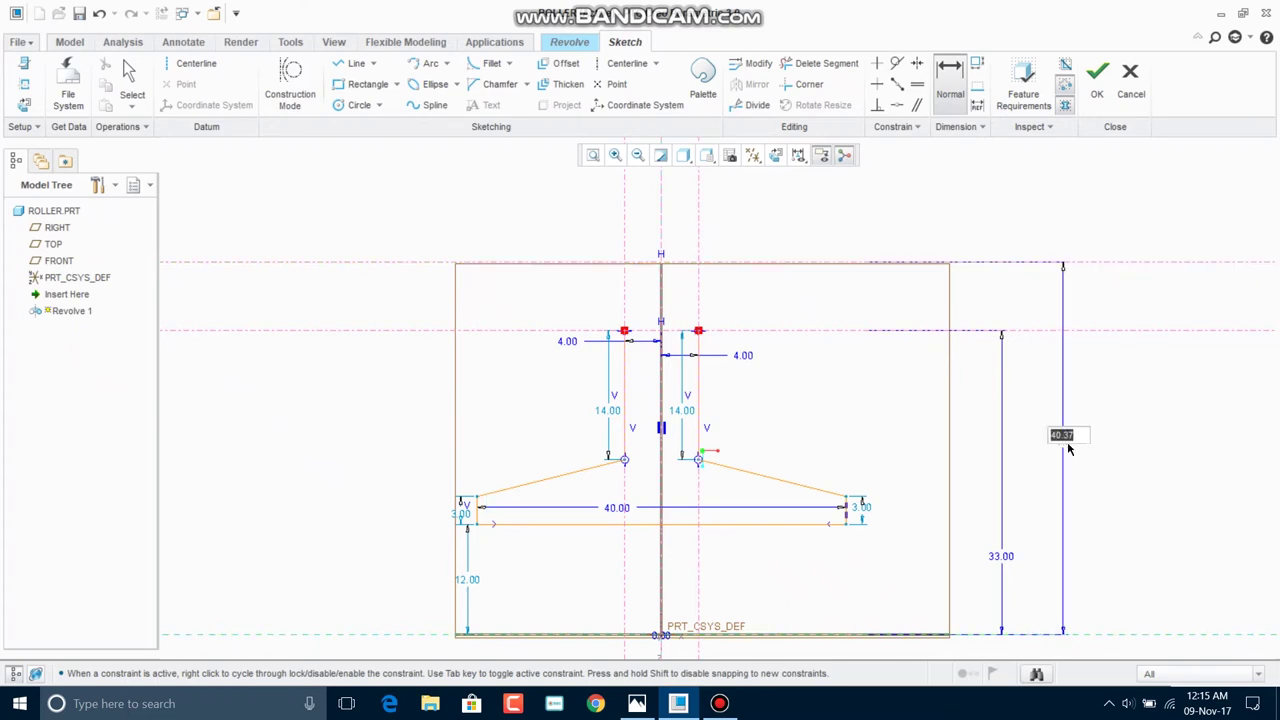
left_click(636, 703)
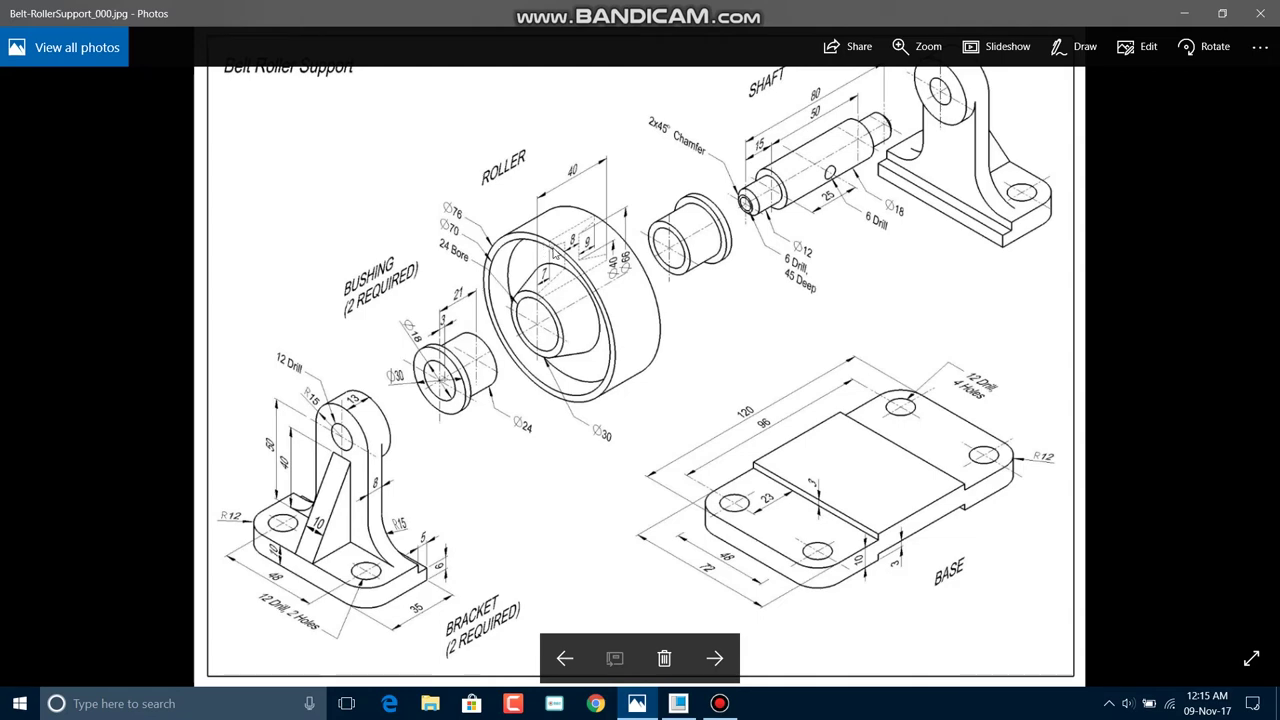
left_click(678, 703)
type("70/2")
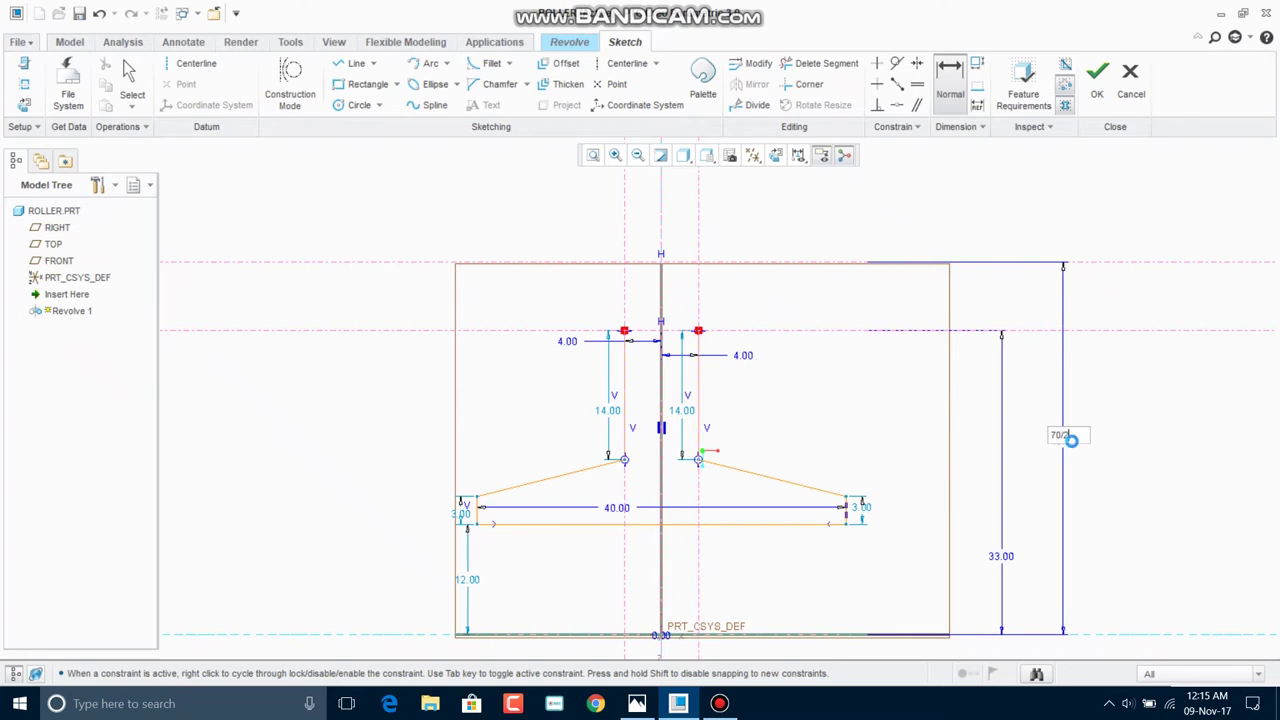
key("Return")
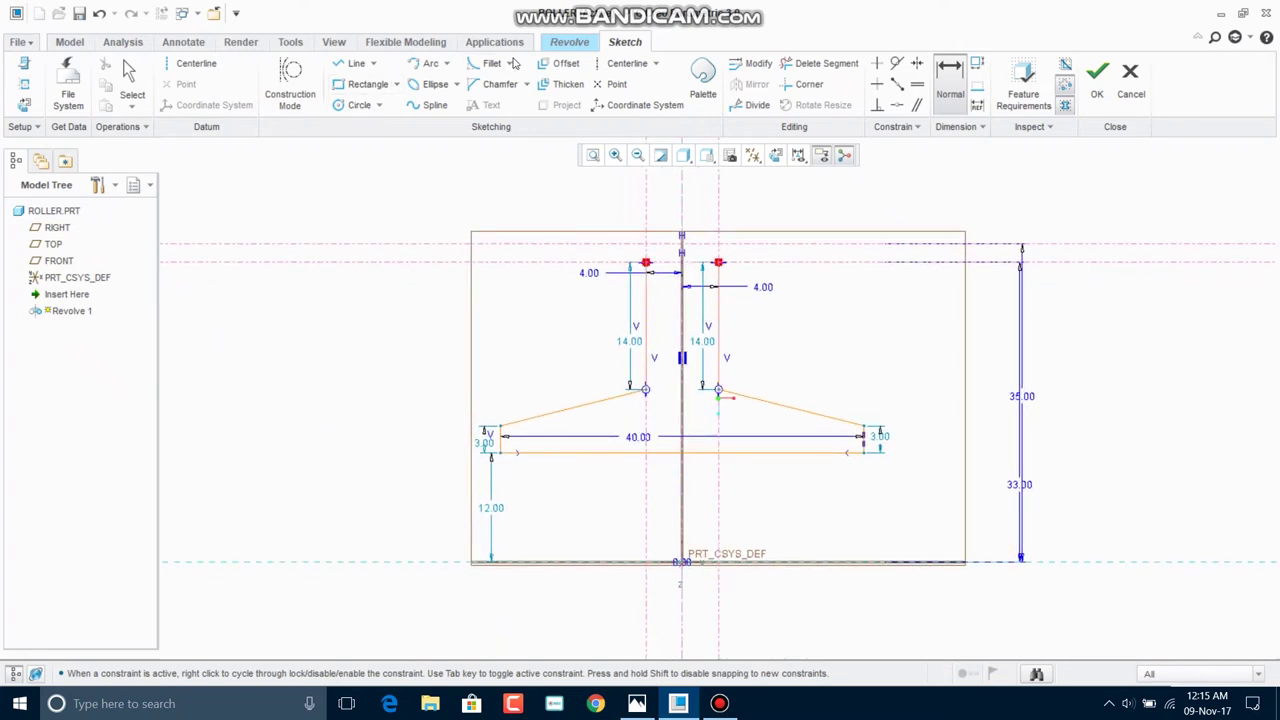
left_click(622, 63)
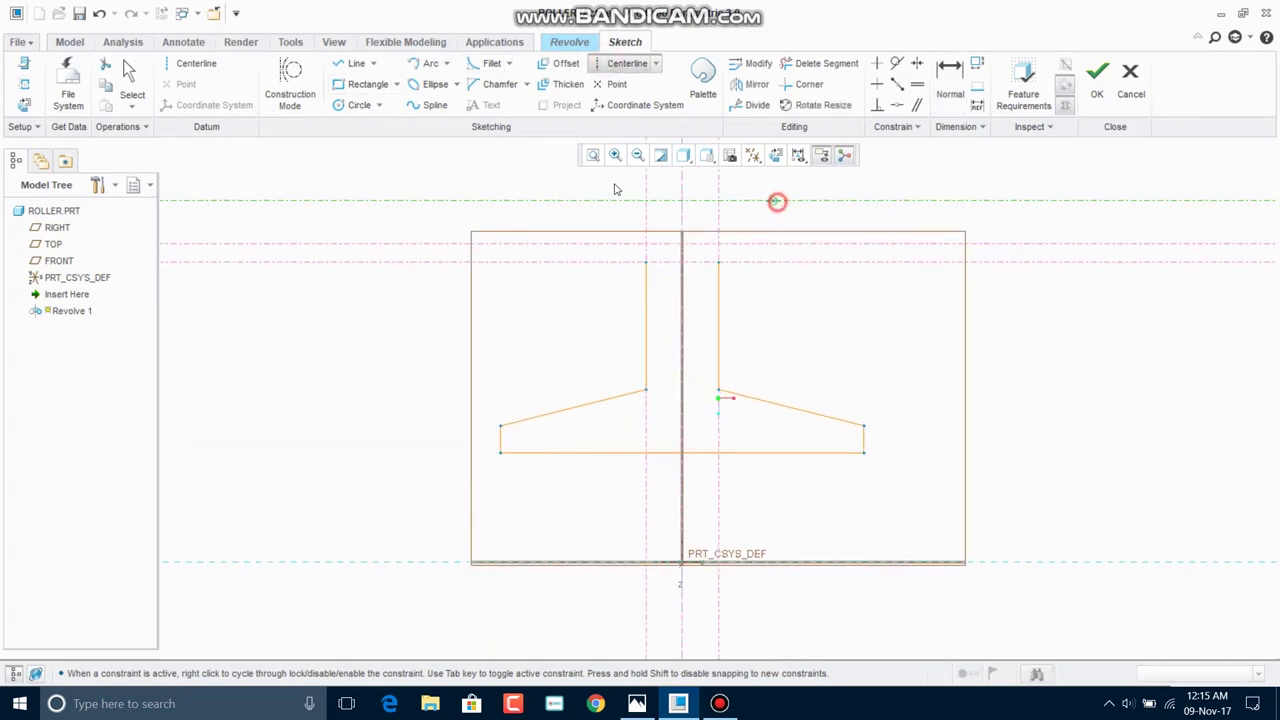
- Dimension the topmost centerline 38.00 (76/2) above the base, rechecking the roller drawing
left_click(129, 75)
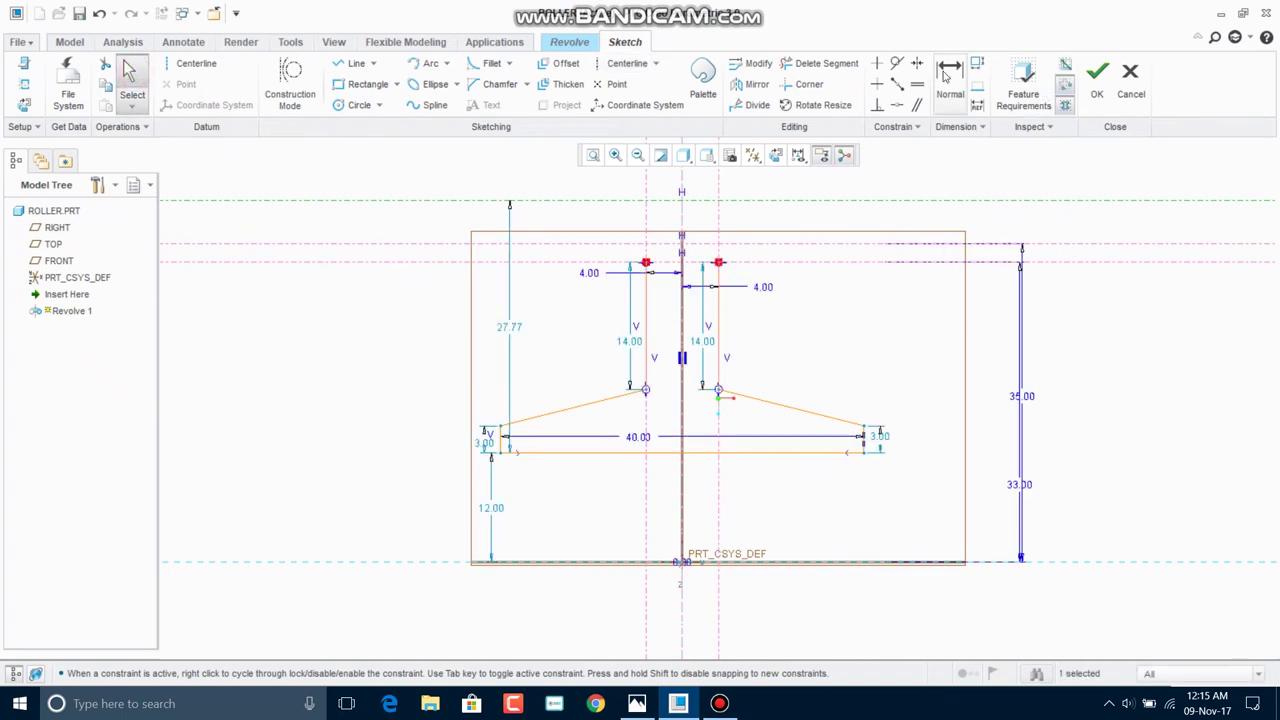
left_click(949, 78)
left_click(1086, 561)
middle_click(1106, 409)
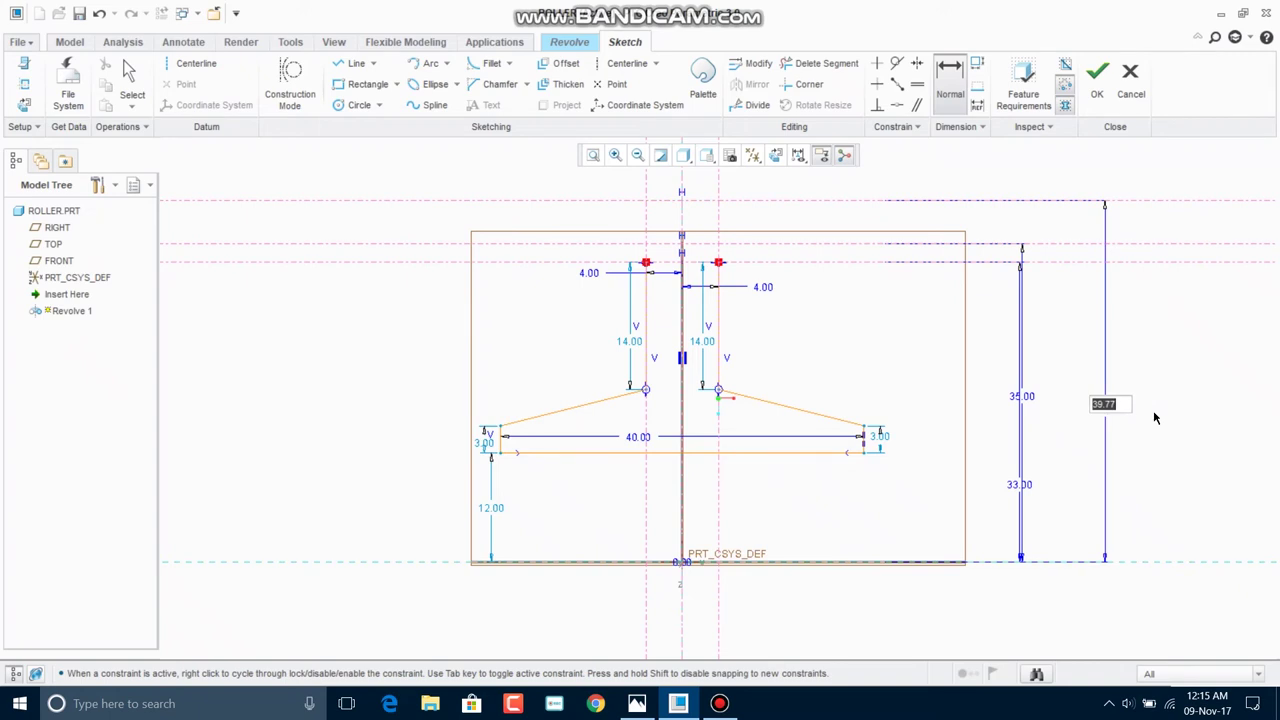
type("76/2")
key("Return")
left_click(637, 703)
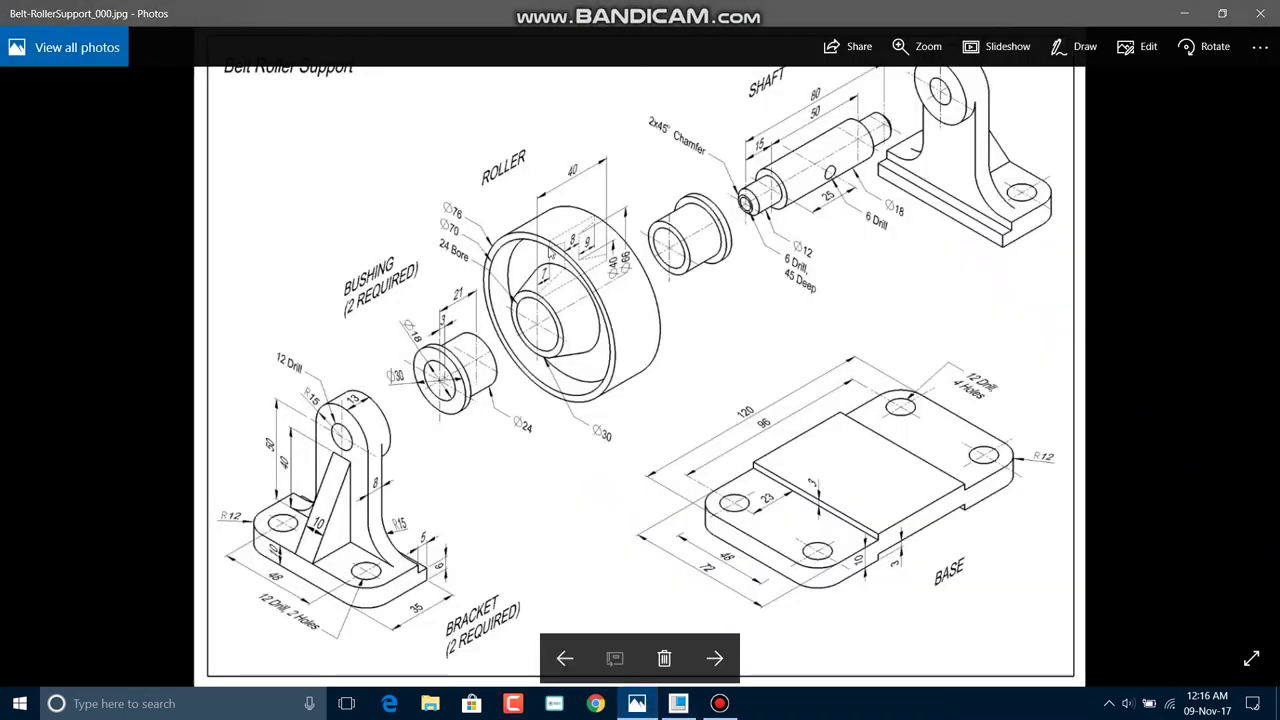
left_click(678, 703)
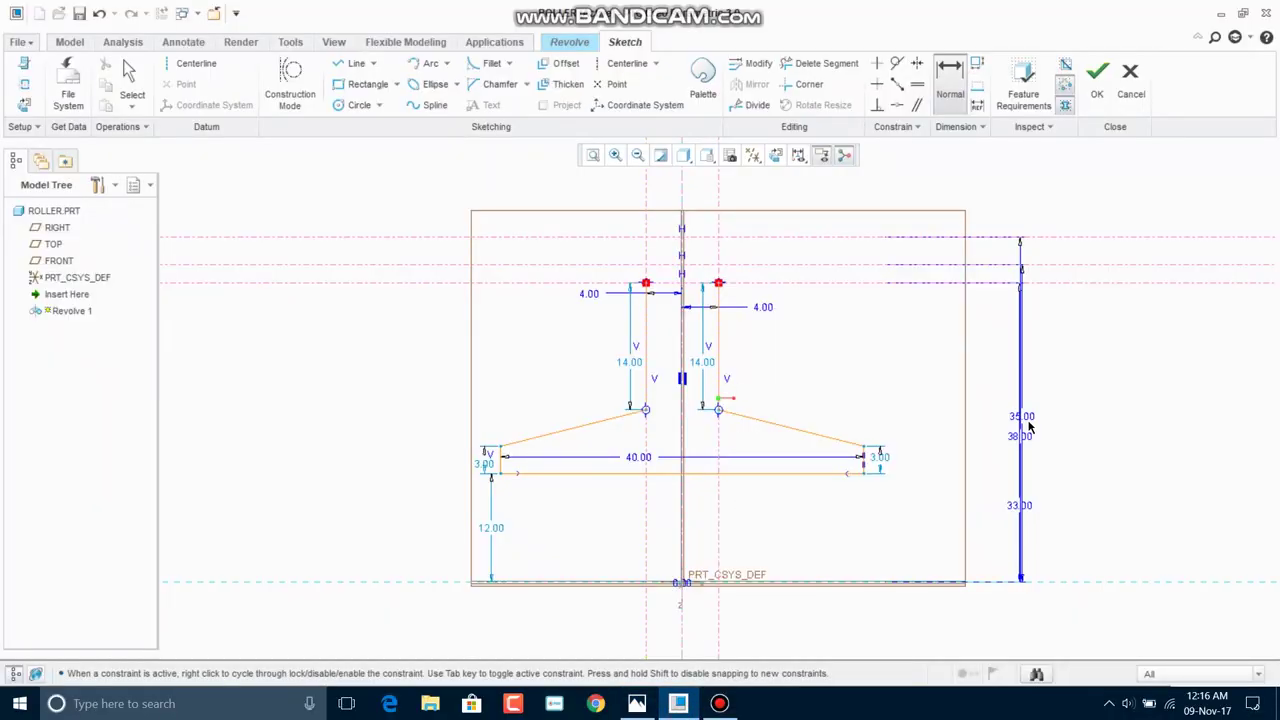
- Drag the 35.00 and 38.00 dimensions apart so they no longer overlap the 33.00
middle_click(1096, 409)
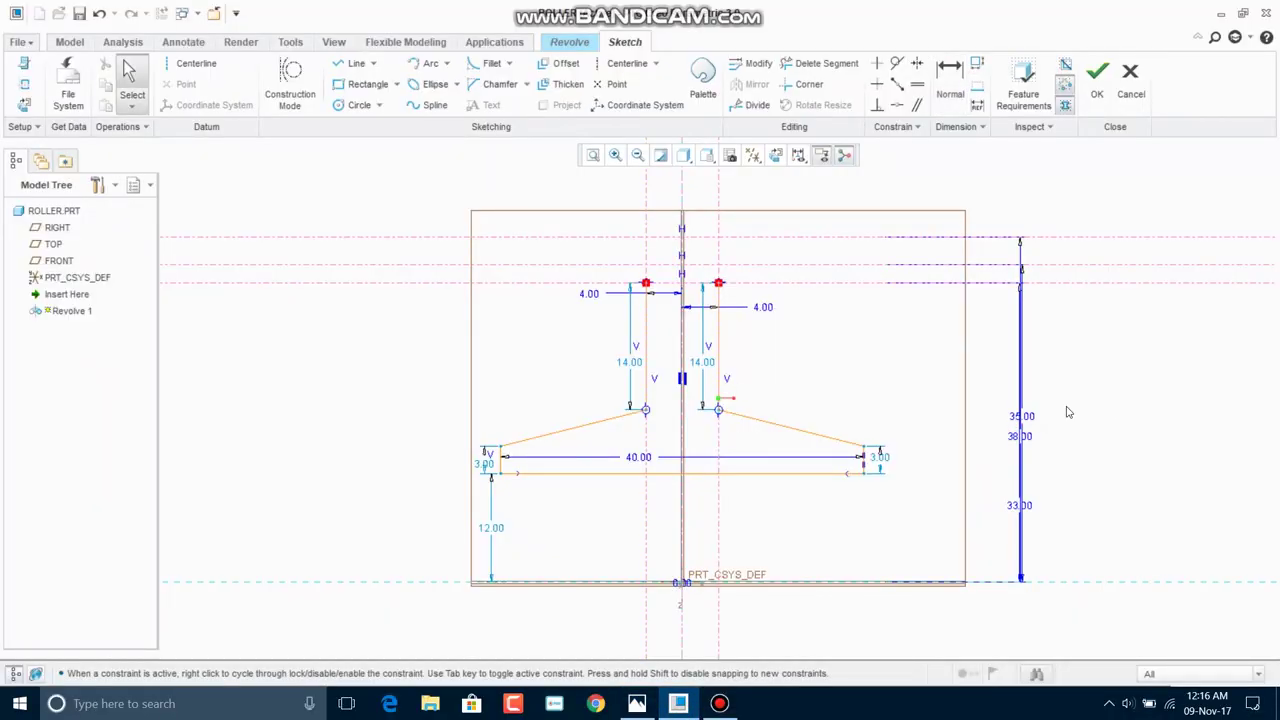
left_click_drag(1030, 417, 1256, 376)
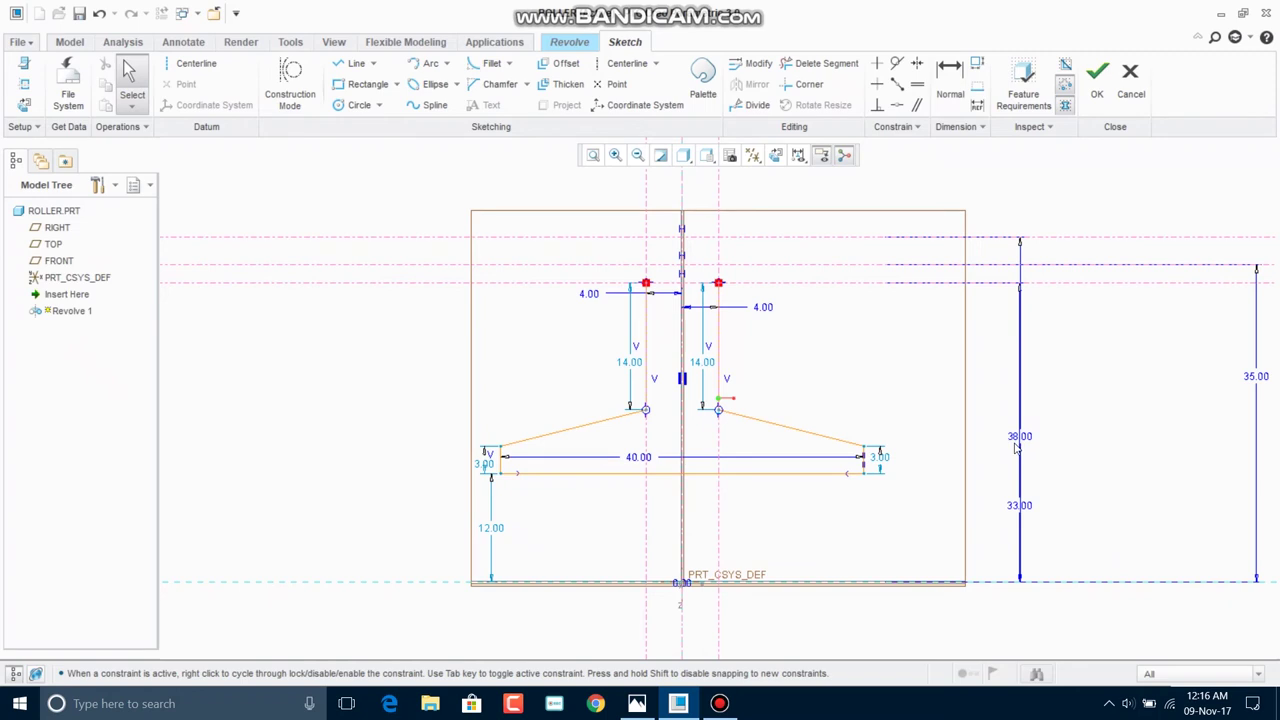
left_click_drag(1020, 442, 1106, 440)
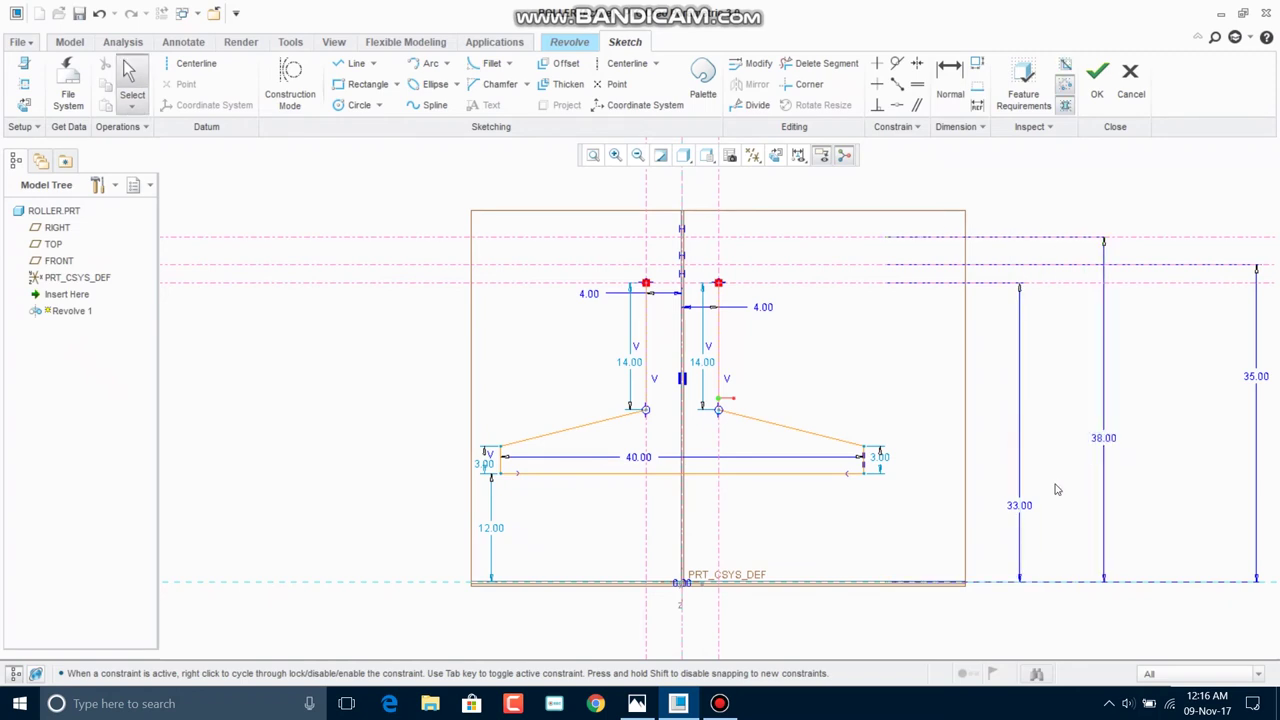
left_click_drag(1256, 376, 1231, 381)
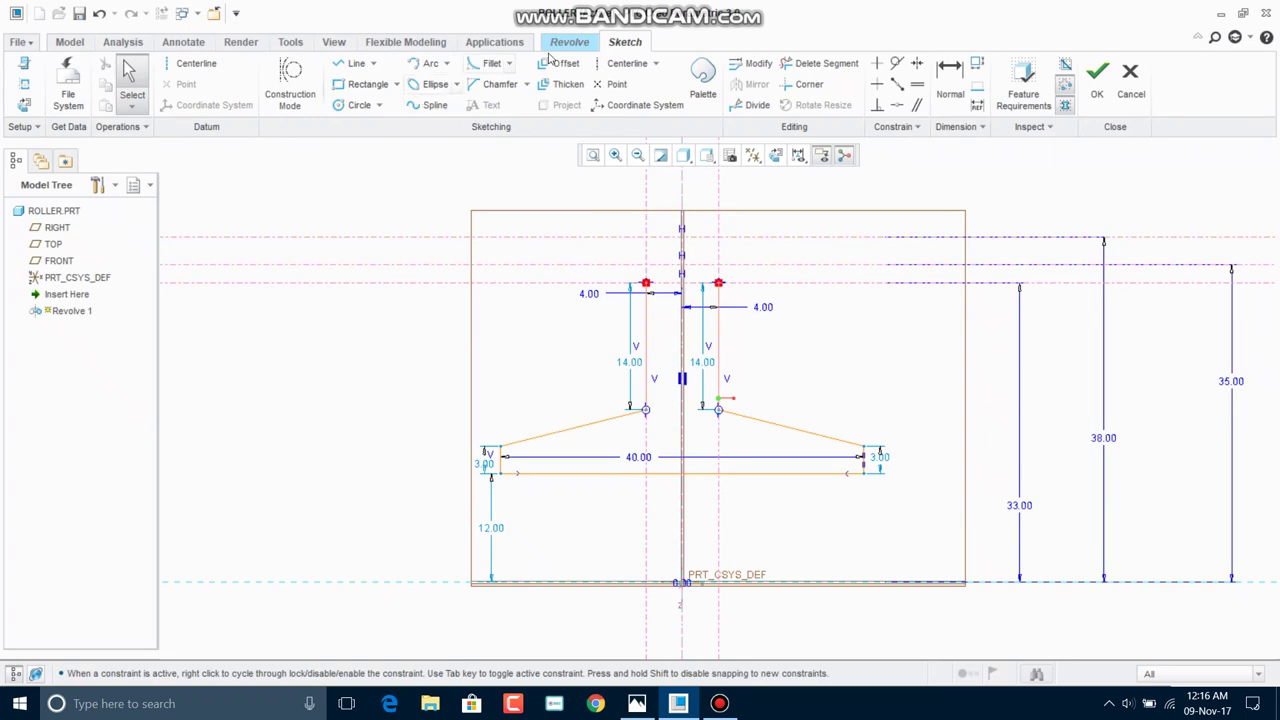
- After checking the reference drawing, place a vertical centerline left of the profile
left_click(637, 705)
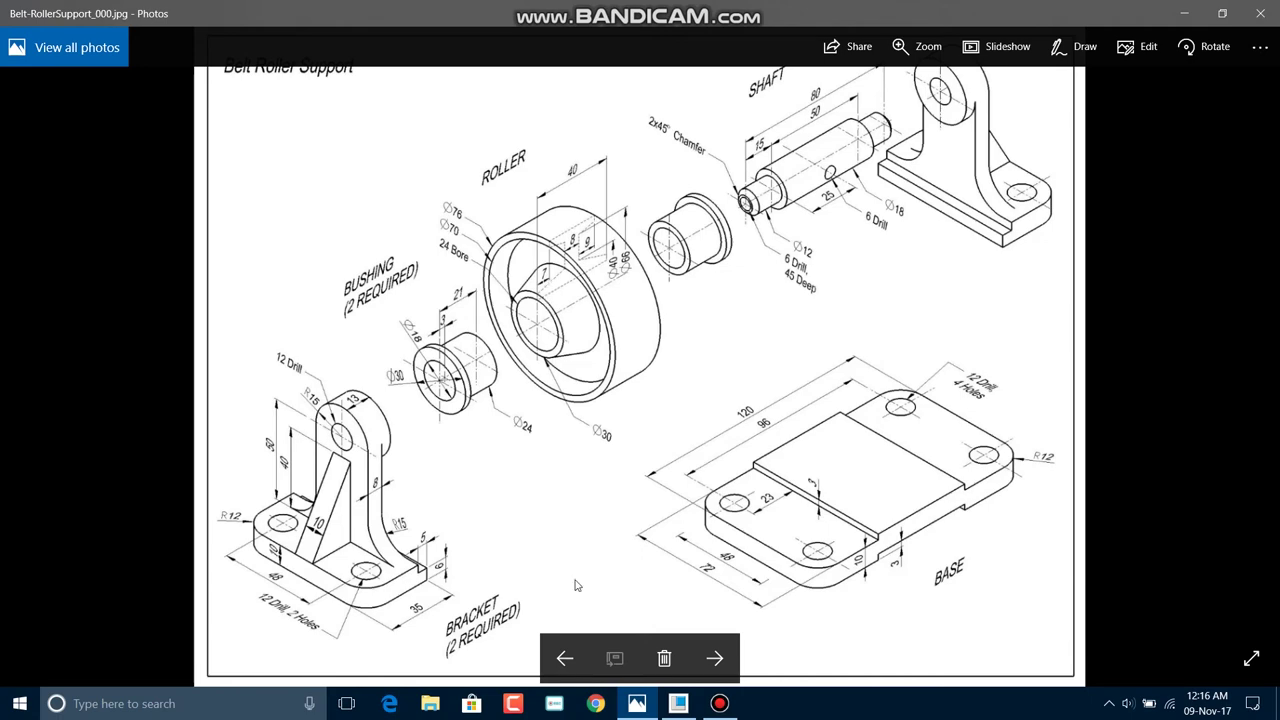
left_click(678, 703)
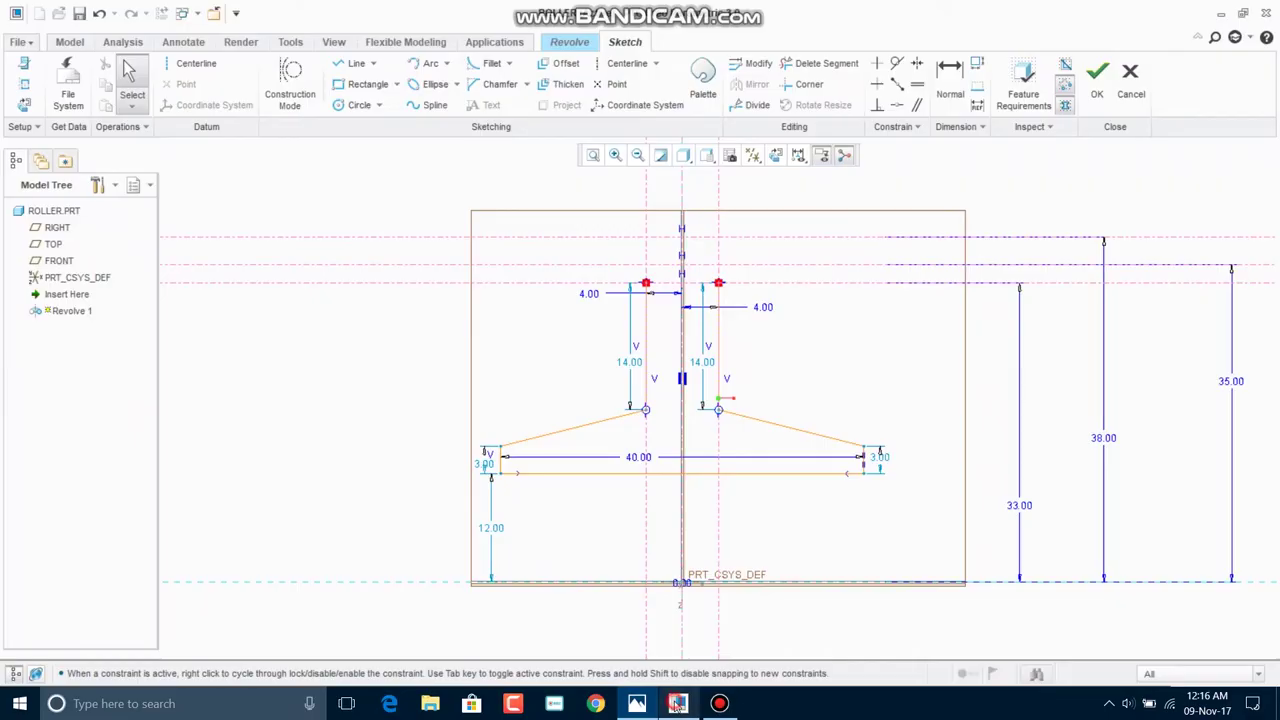
left_click(608, 64)
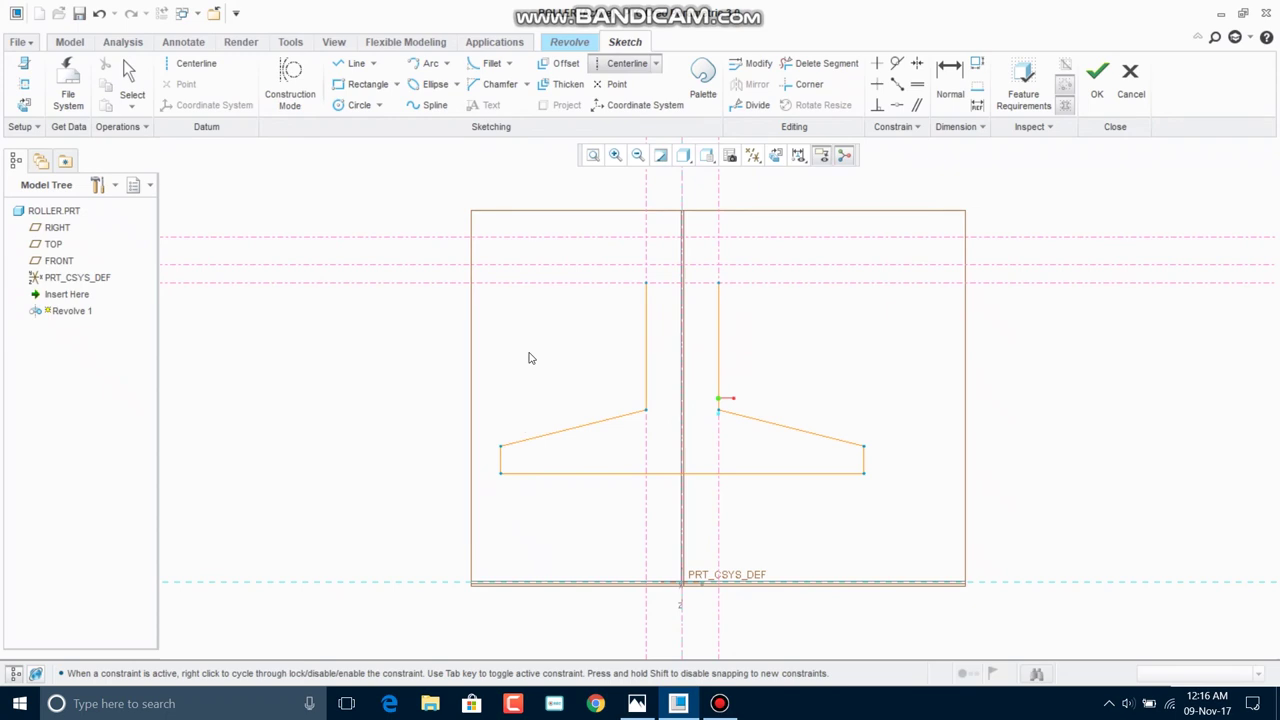
left_click(532, 412)
middle_click(532, 410)
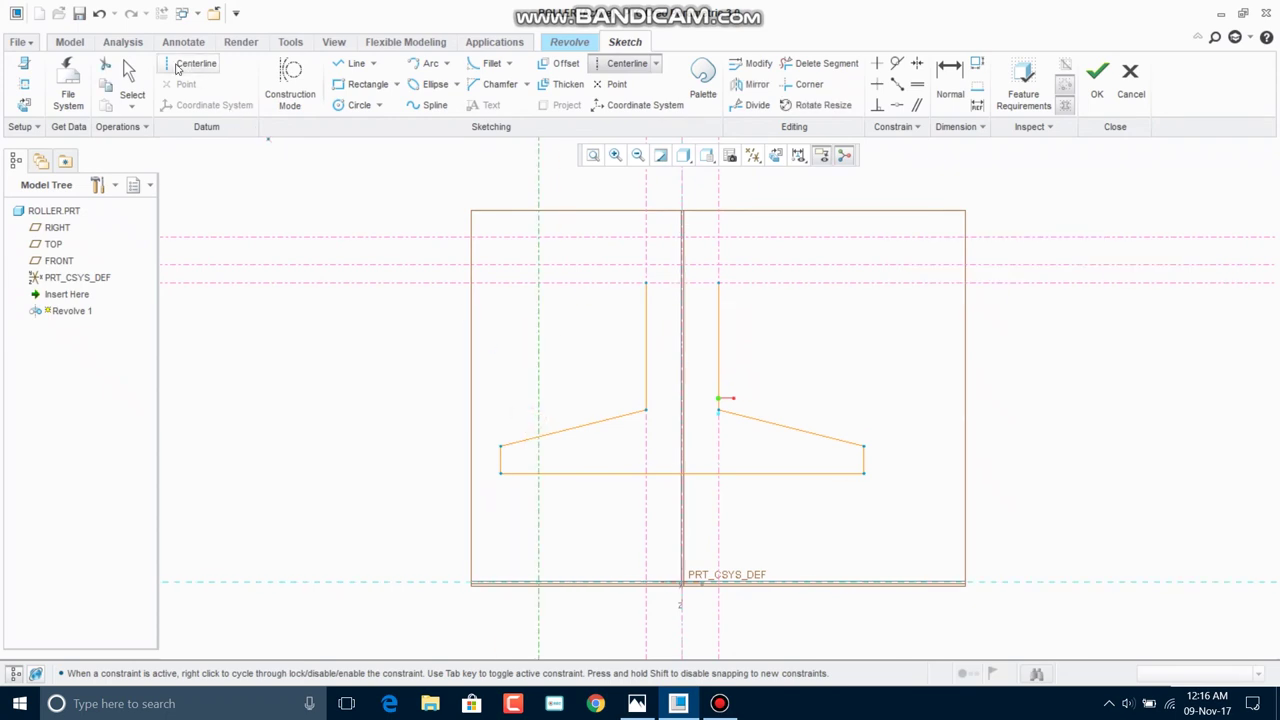
- Change the vertical centerline's 4.13 offset to 7 and move that dimension below the sketch
left_click(128, 72)
double_click(519, 483)
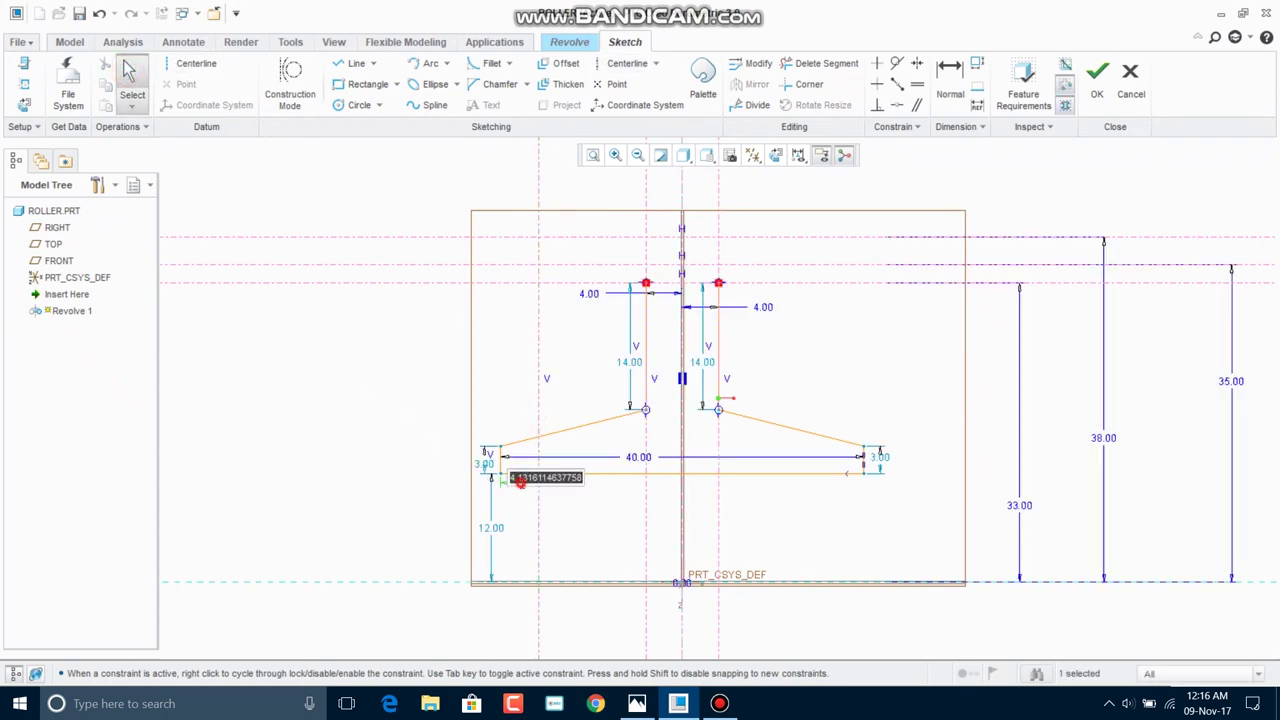
type("7")
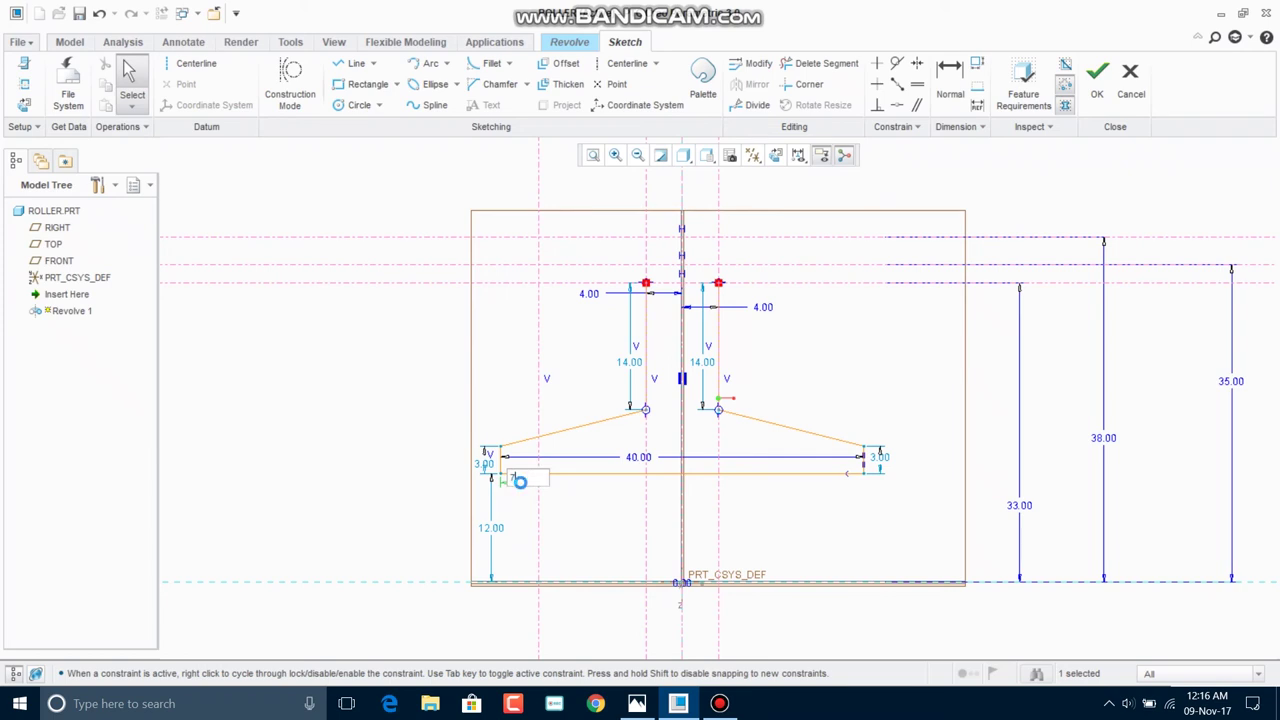
key("Return")
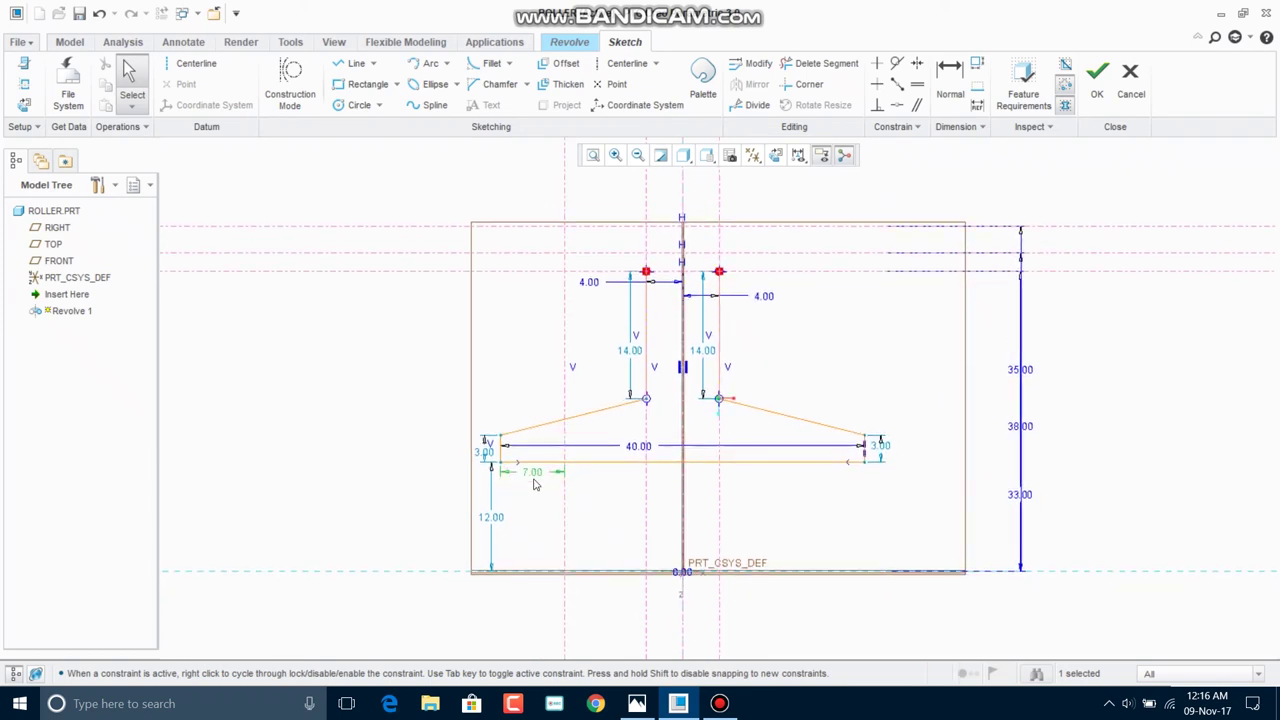
double_click(531, 468)
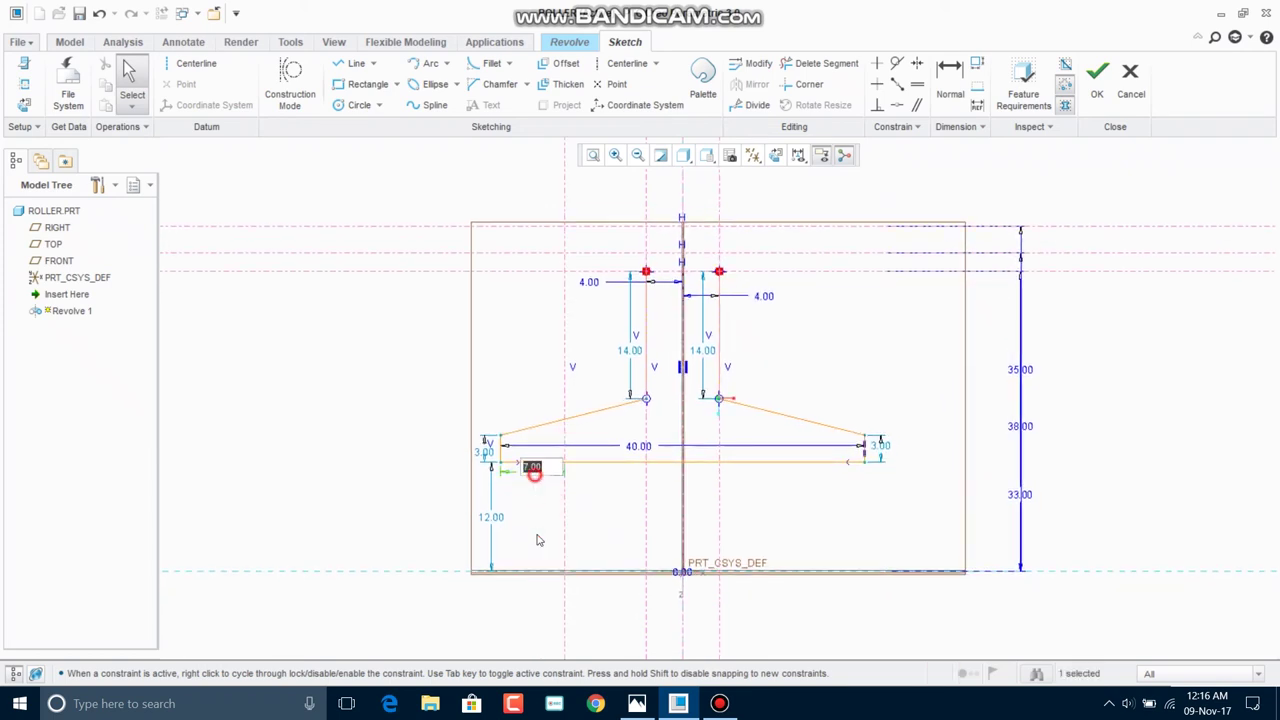
left_click_drag(531, 468, 534, 603)
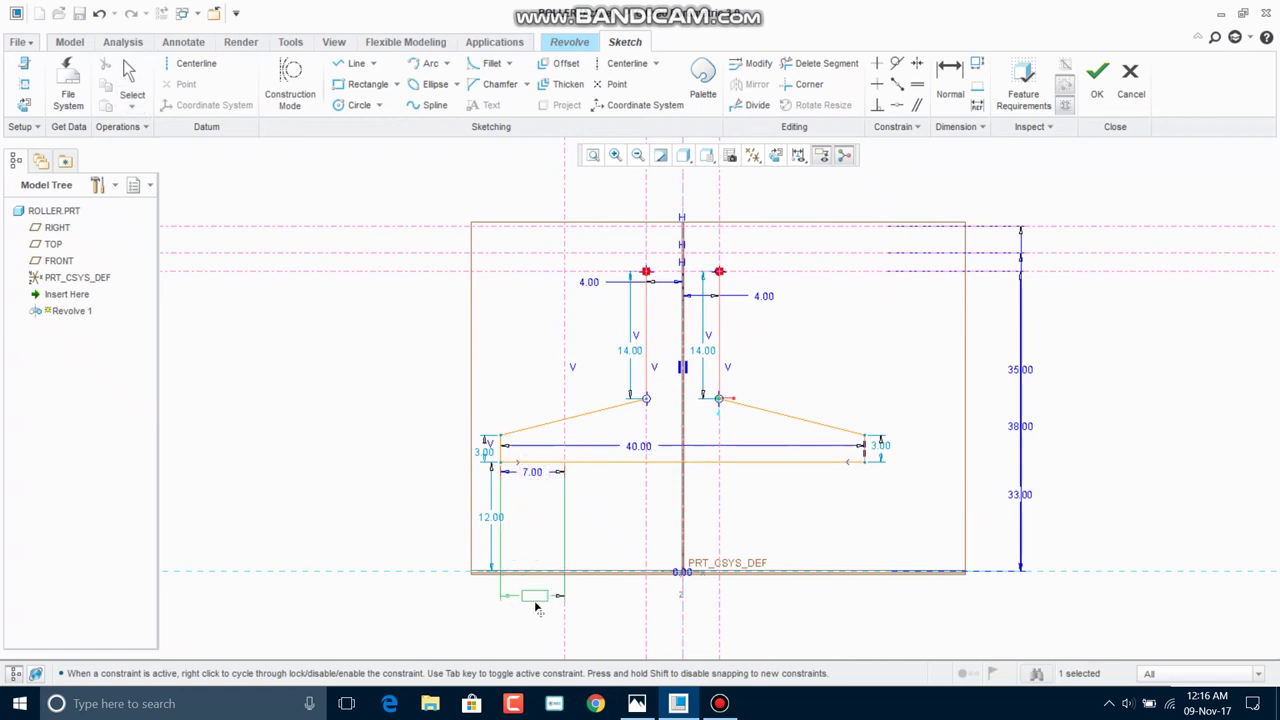
- Draw the top rim rectangle and a sloped line from its lower-left corner to the hub top
left_click(362, 84)
left_click(565, 227)
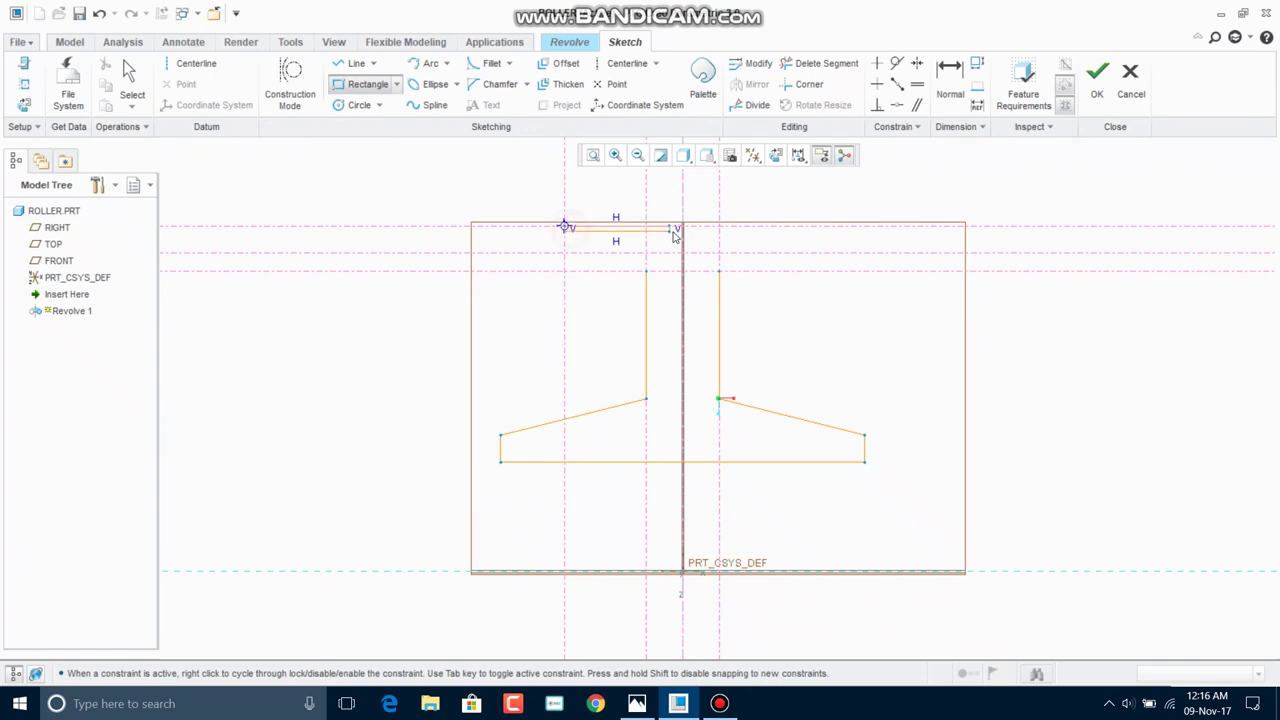
left_click(685, 252)
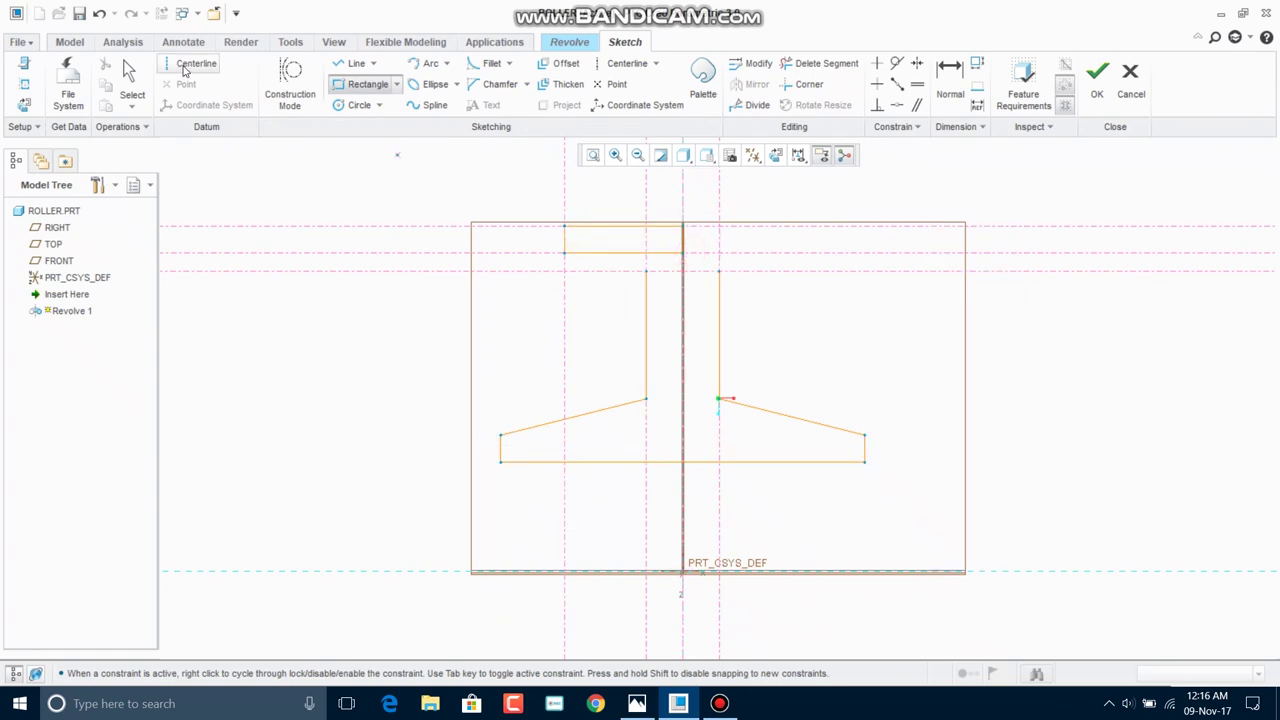
left_click(128, 66)
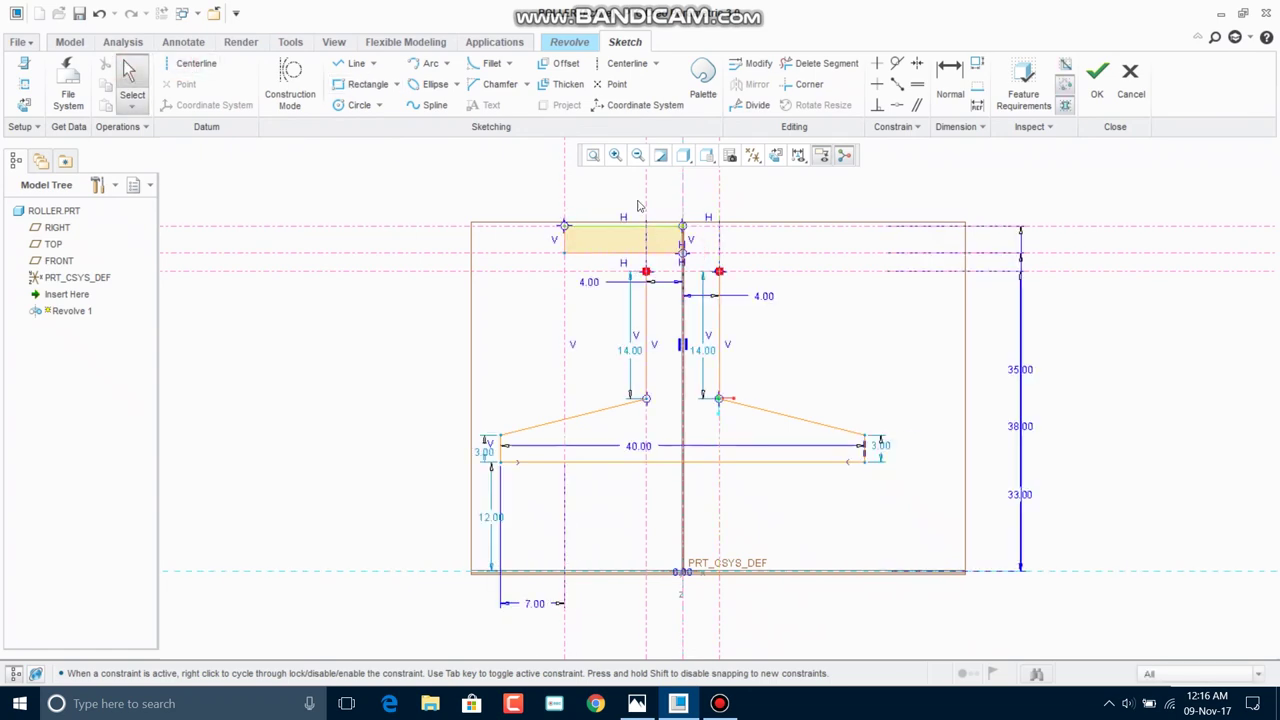
left_click(355, 64)
left_click(564, 253)
left_click(645, 271)
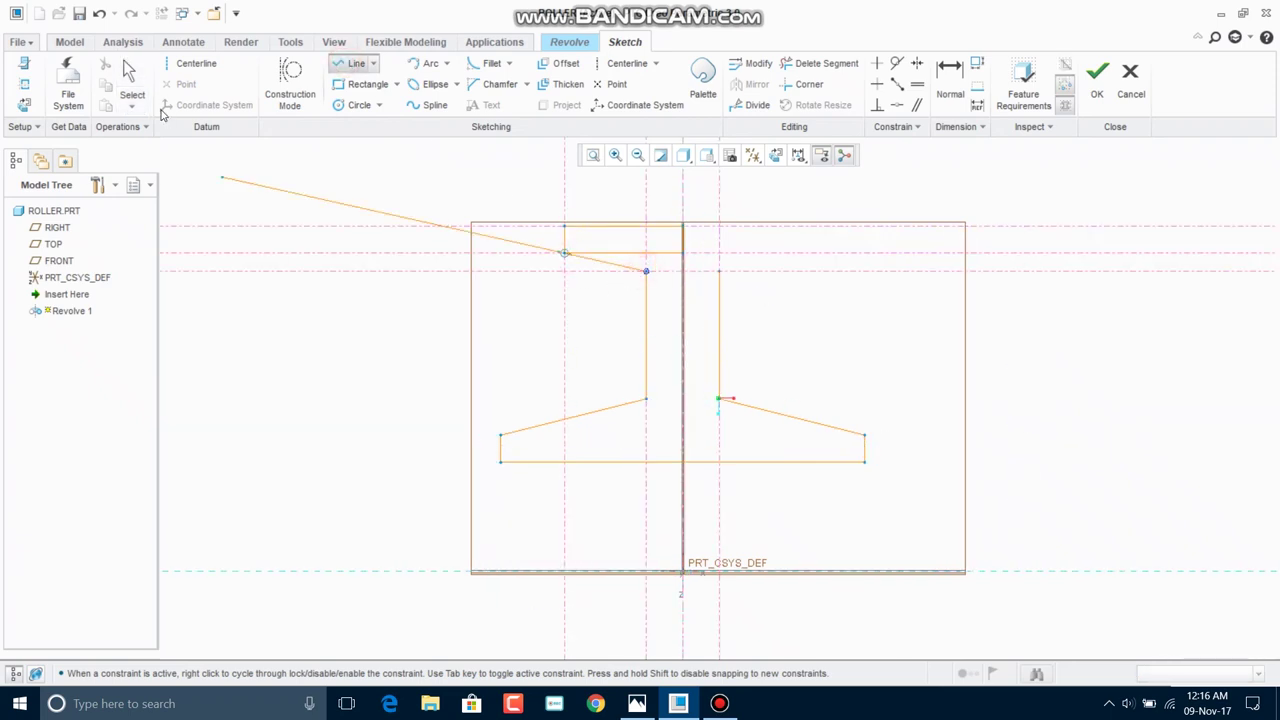
left_click(133, 67)
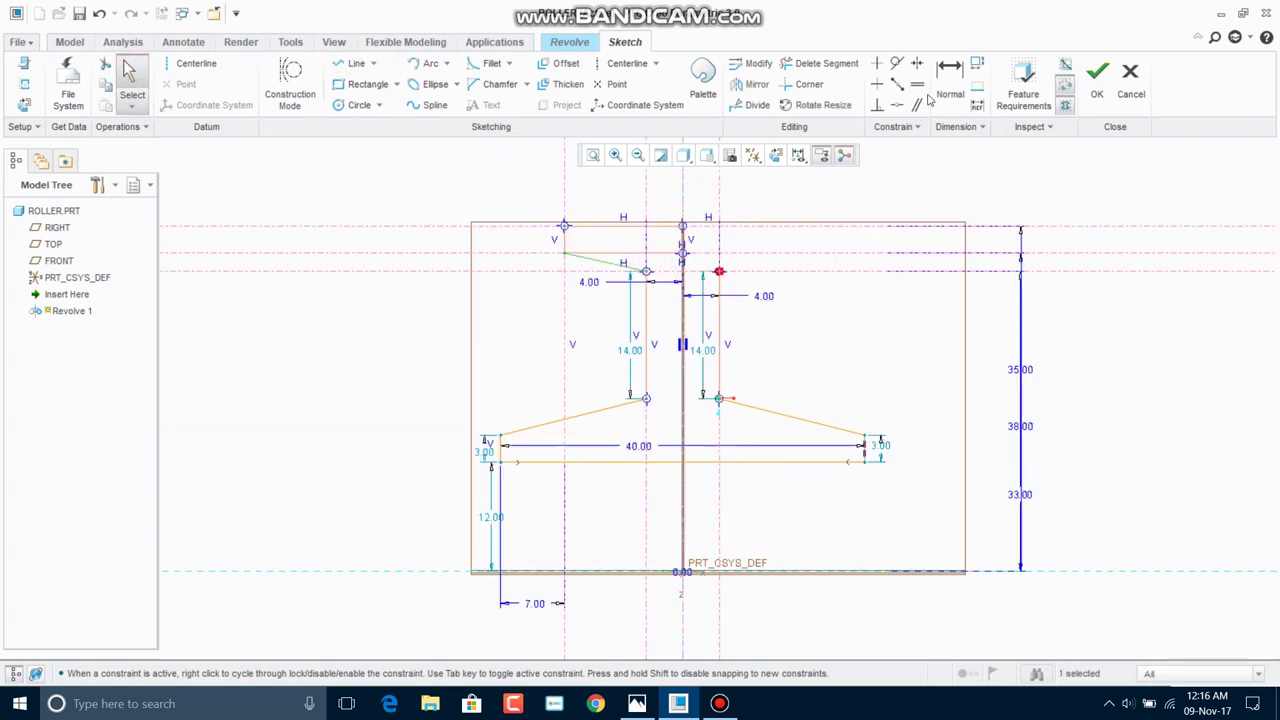
- Select the rim rectangle's sides and mirror them about the central axis
left_click(638, 158)
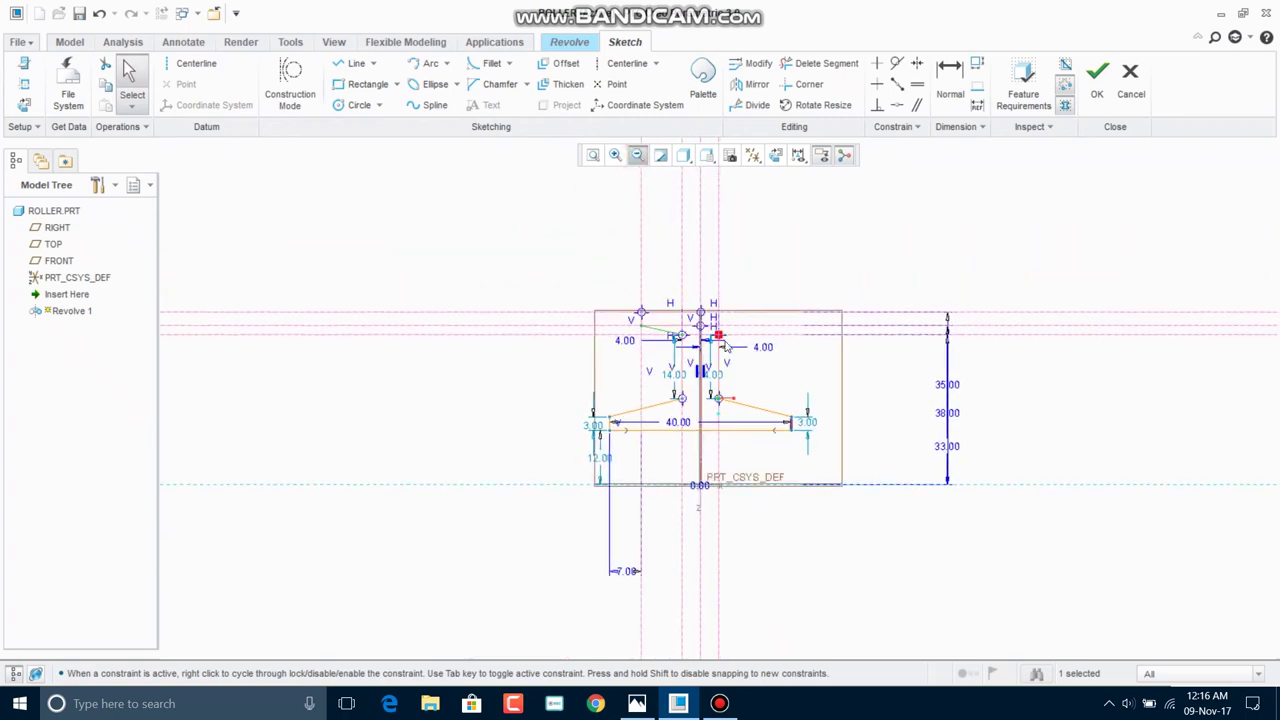
left_click(775, 155)
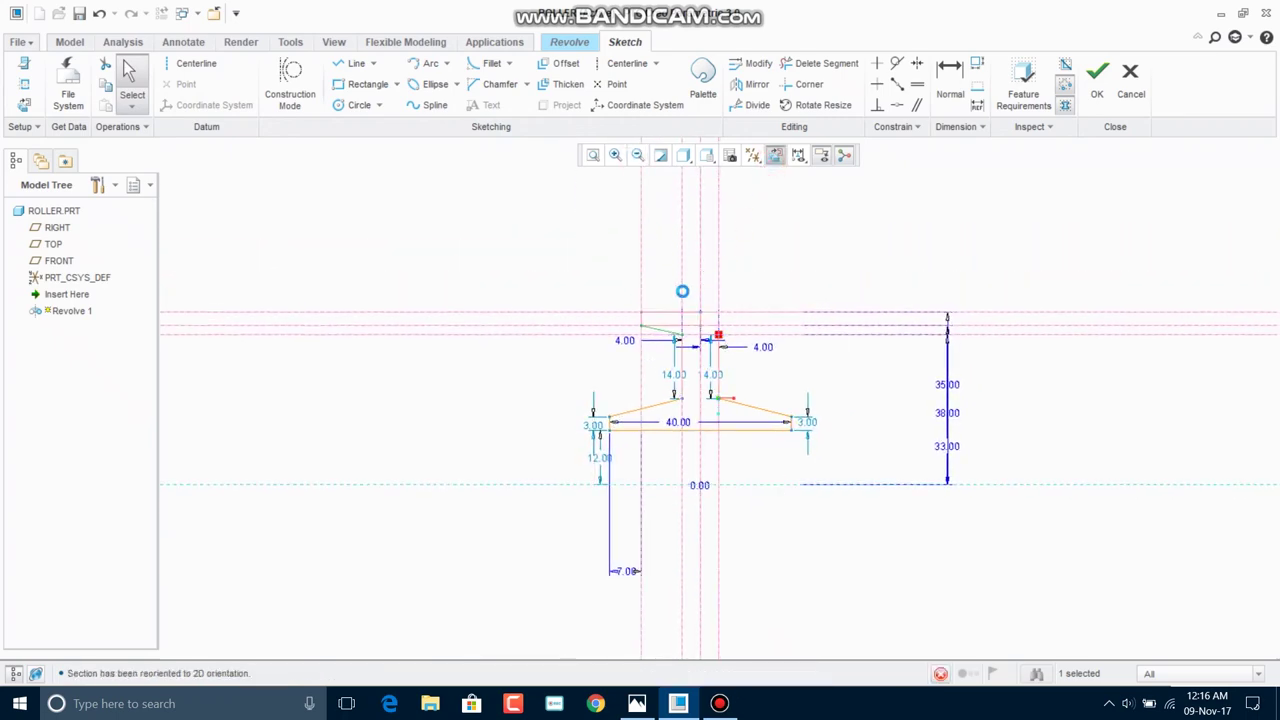
scroll(682, 291, "up", 5)
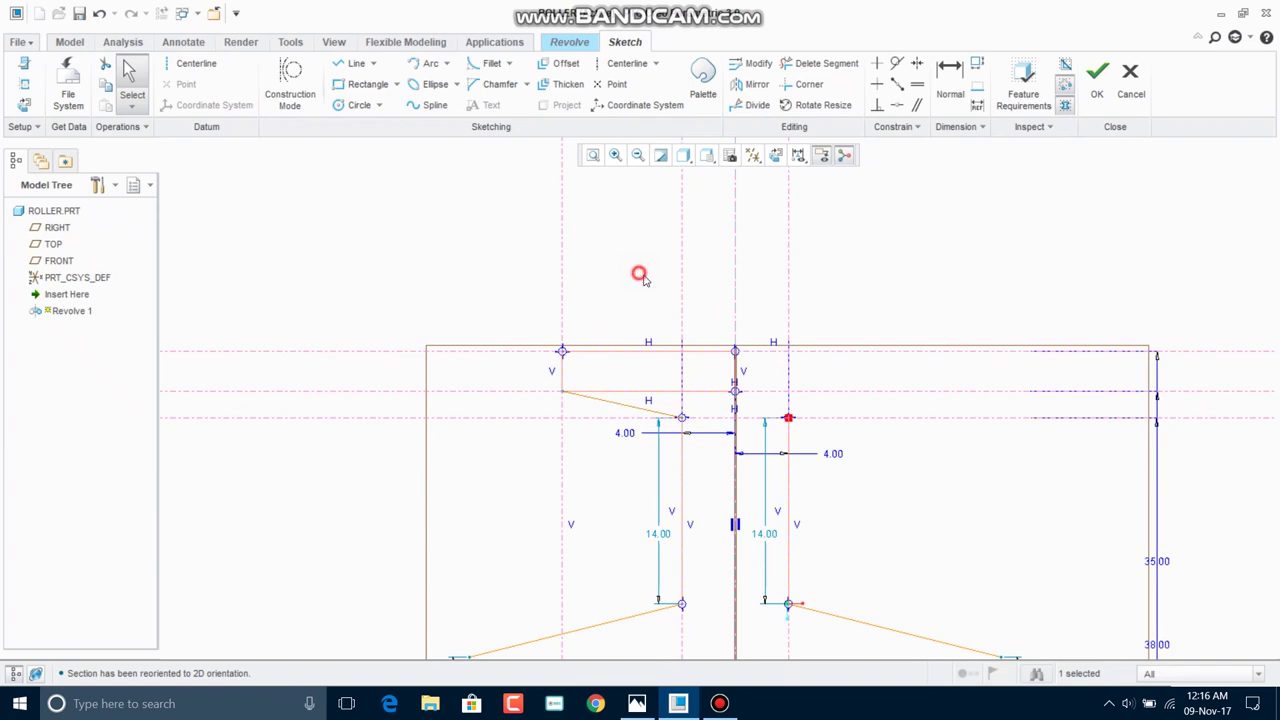
left_click_drag(654, 352, 650, 388)
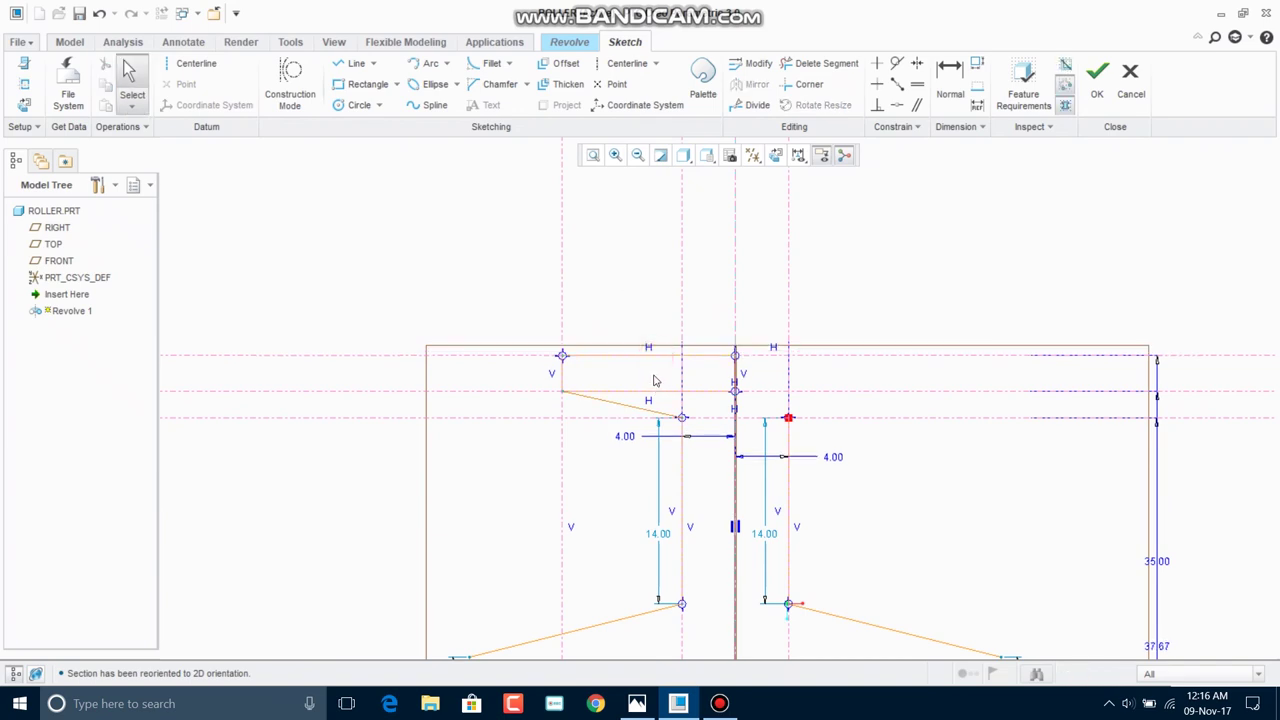
left_click(658, 390)
left_click(563, 367, "ctrl")
left_click(620, 351, "ctrl")
left_click(734, 372, "ctrl")
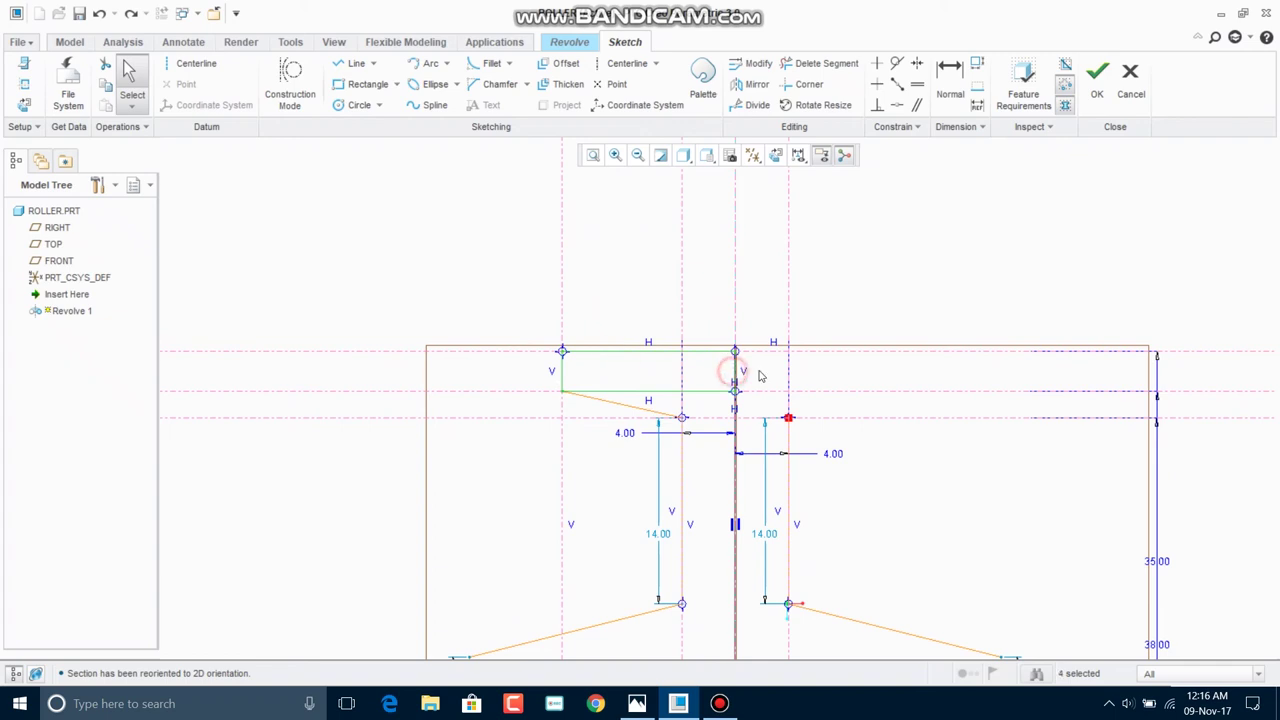
left_click(752, 84)
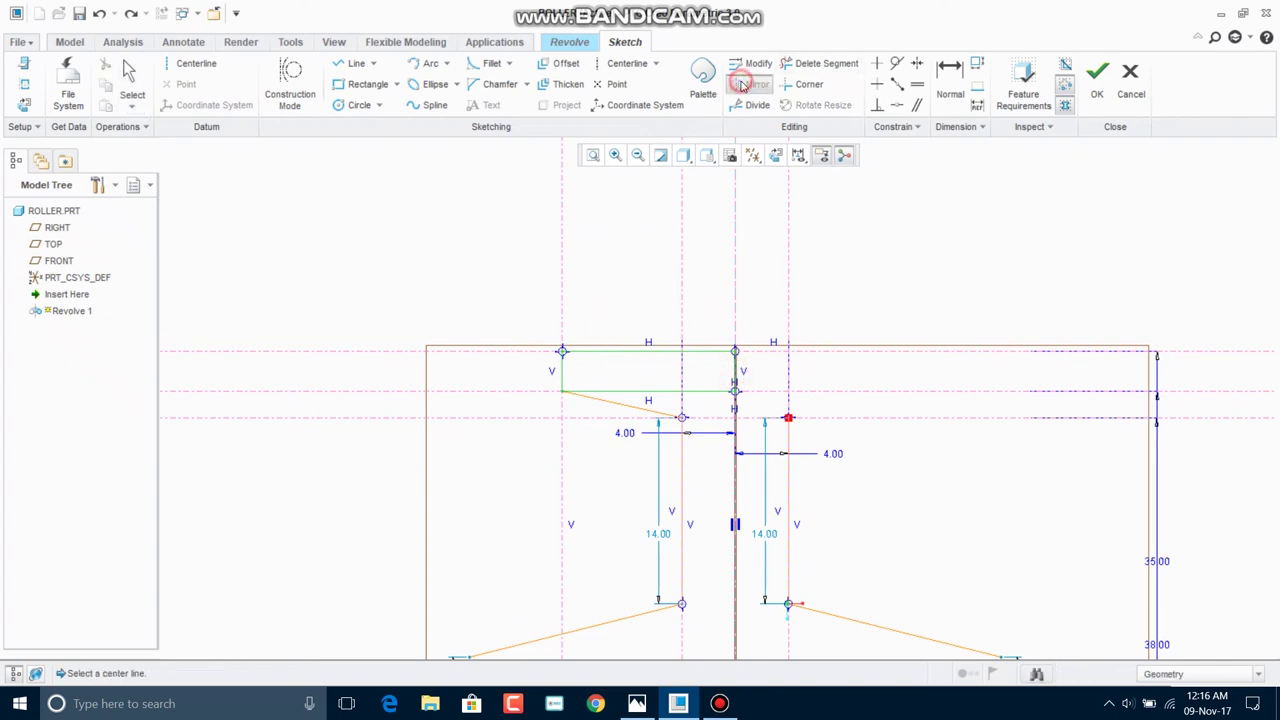
left_click(734, 203)
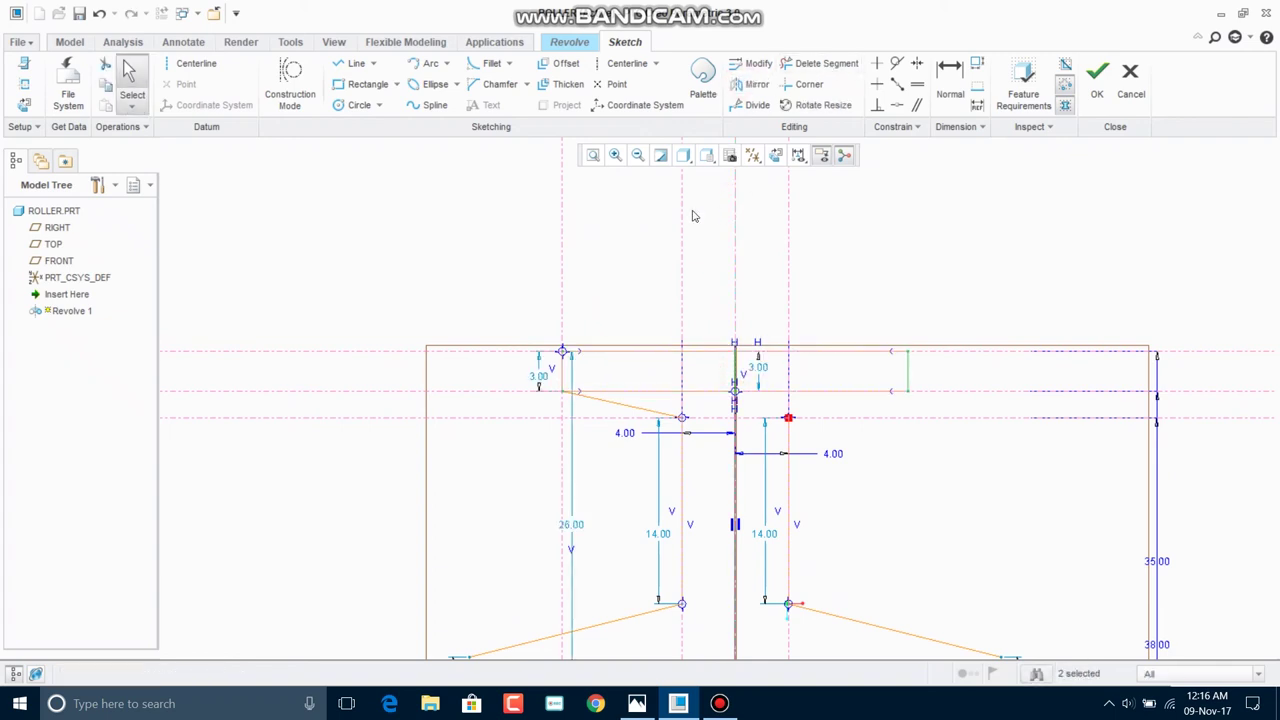
- Trim the extra right vertical segment and draw a line from the right hub top to the mirrored rim corner
left_click(806, 63)
left_click_drag(701, 379, 804, 384)
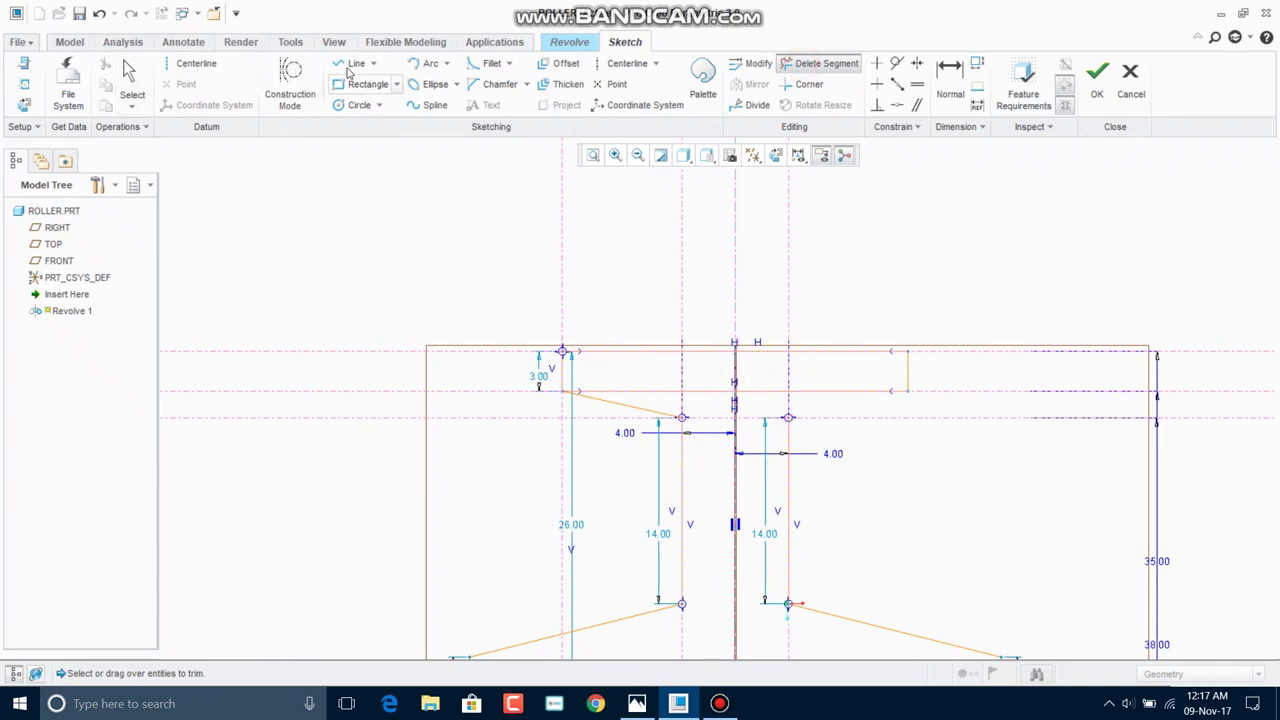
left_click(355, 63)
left_click(788, 417)
left_click(907, 390)
left_click(129, 76)
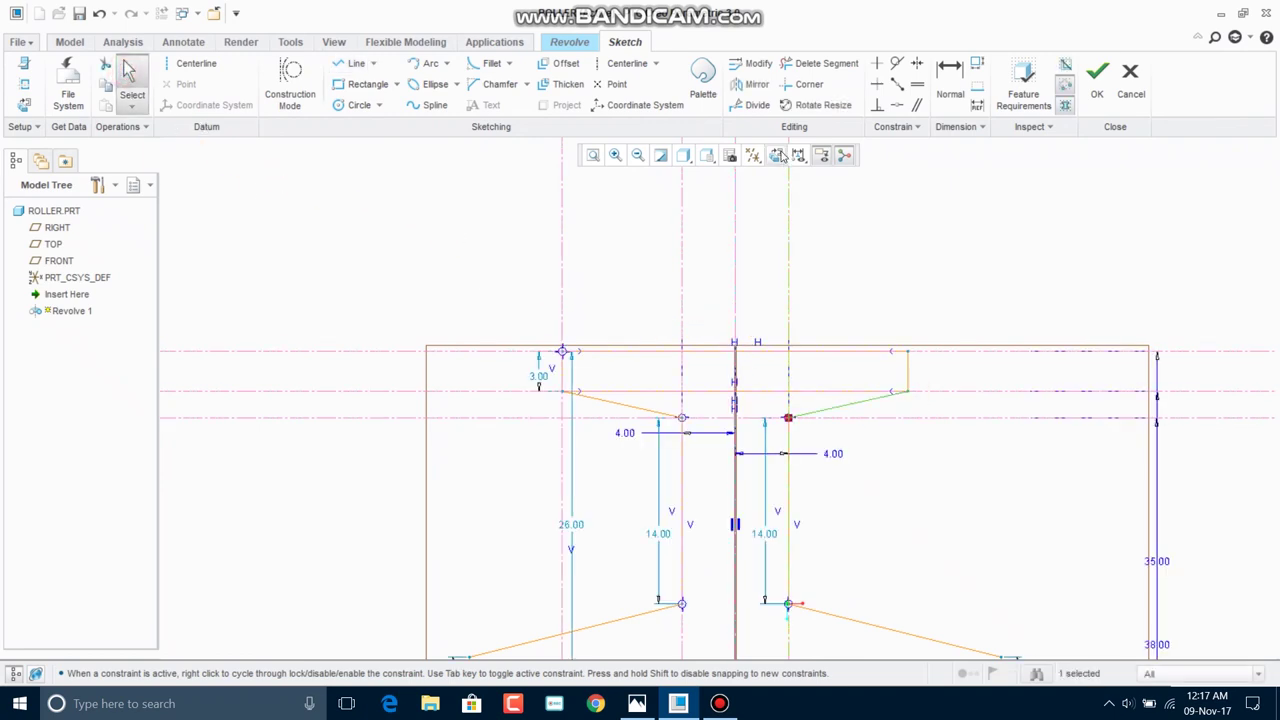
- Trim the stray horizontal line across the upper flange
left_click(812, 63)
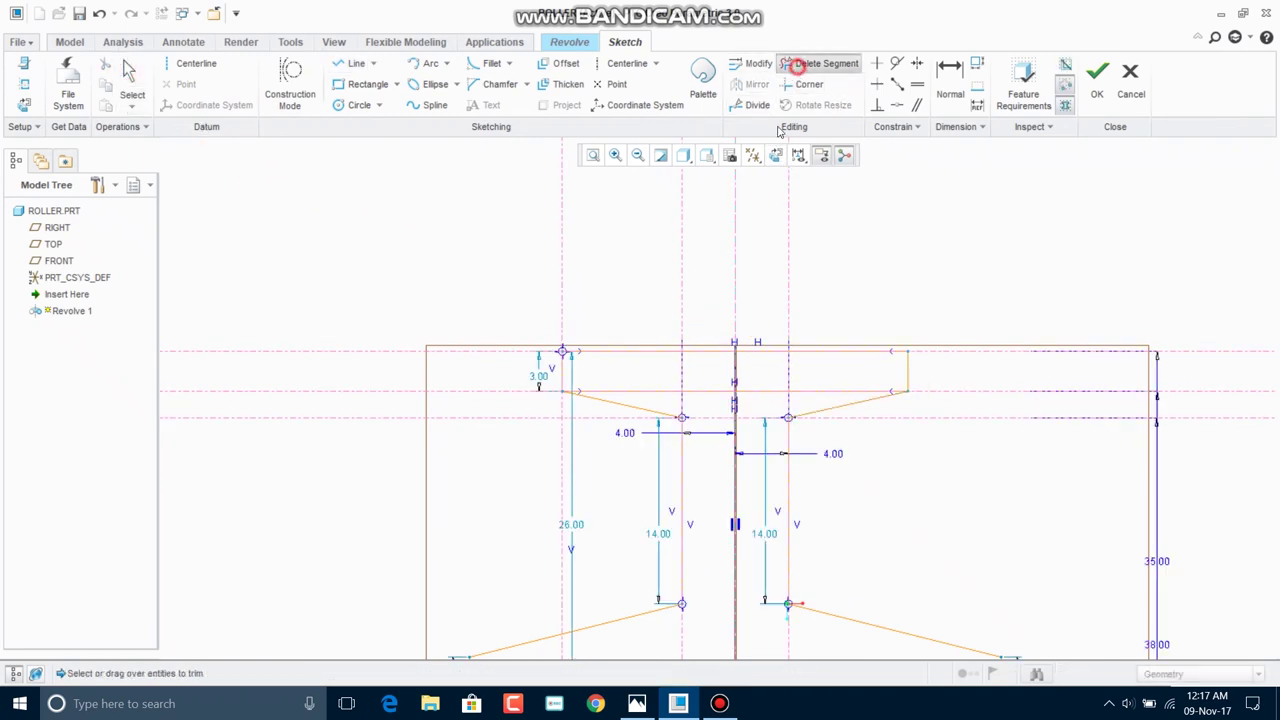
left_click_drag(764, 388, 701, 404)
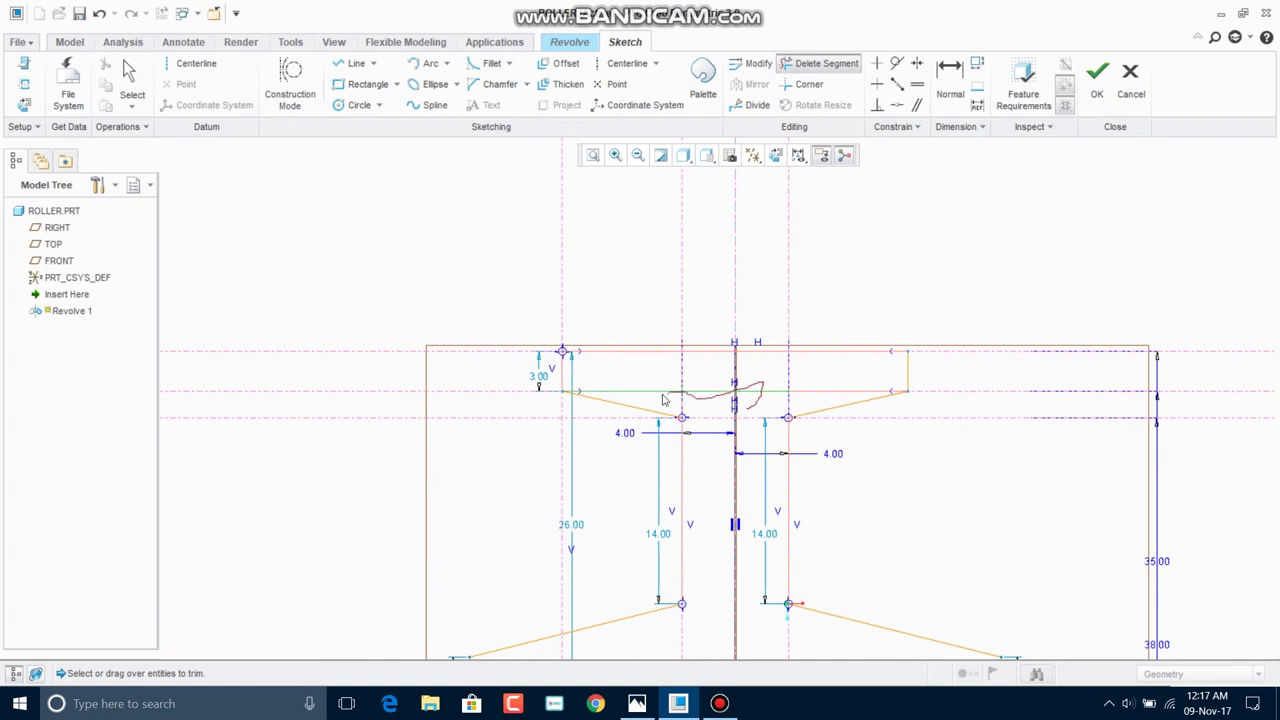
left_click_drag(795, 399, 820, 390)
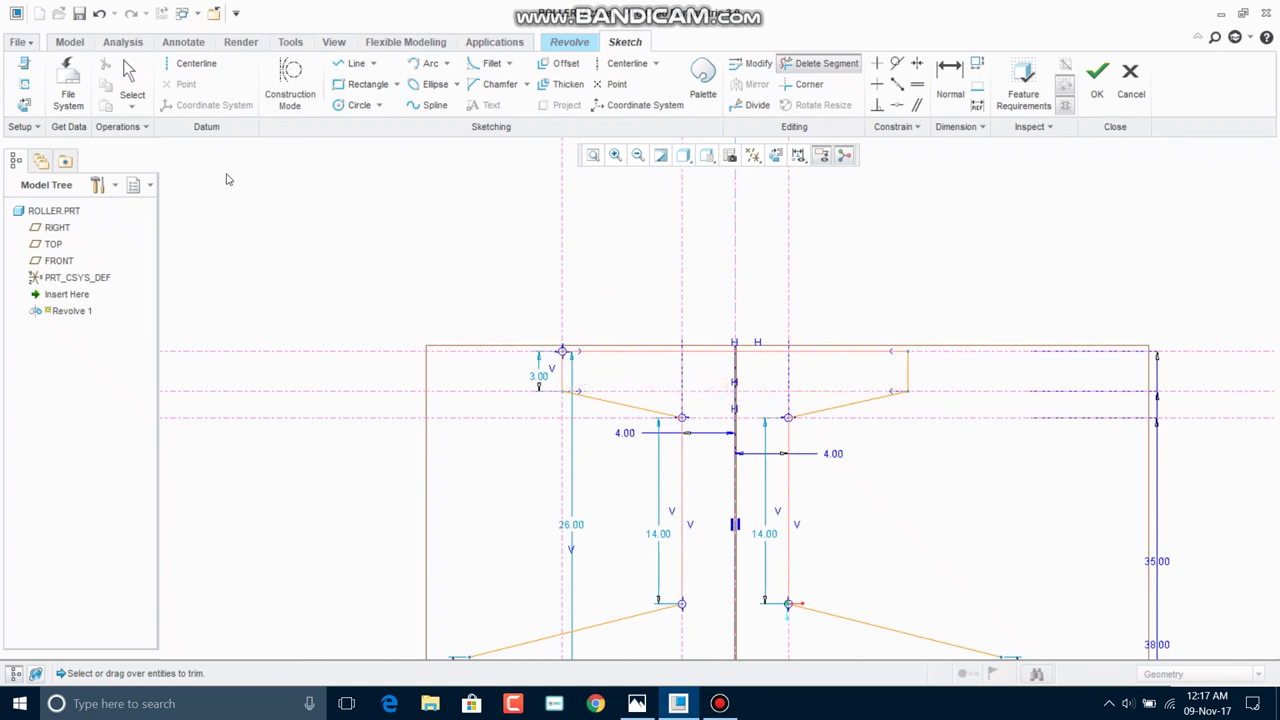
left_click(132, 75)
scroll(869, 428, "up", 2)
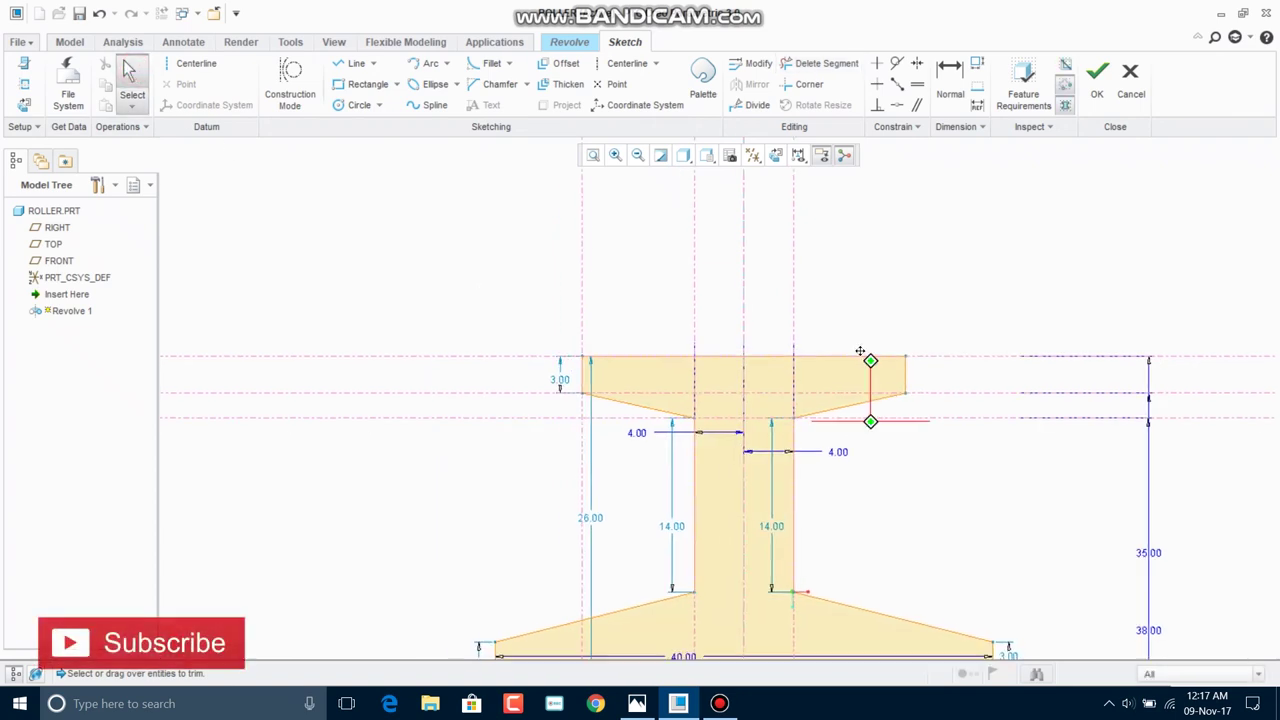
- Delete the leftover vertical lines and upper horizontal reference lines with their dimensions
scroll(866, 410, "up", 2)
middle_click_drag(909, 291, 733, 263, "shift")
left_click(744, 270)
left_click_drag(854, 237, 602, 284)
left_click(634, 264)
left_click(697, 264)
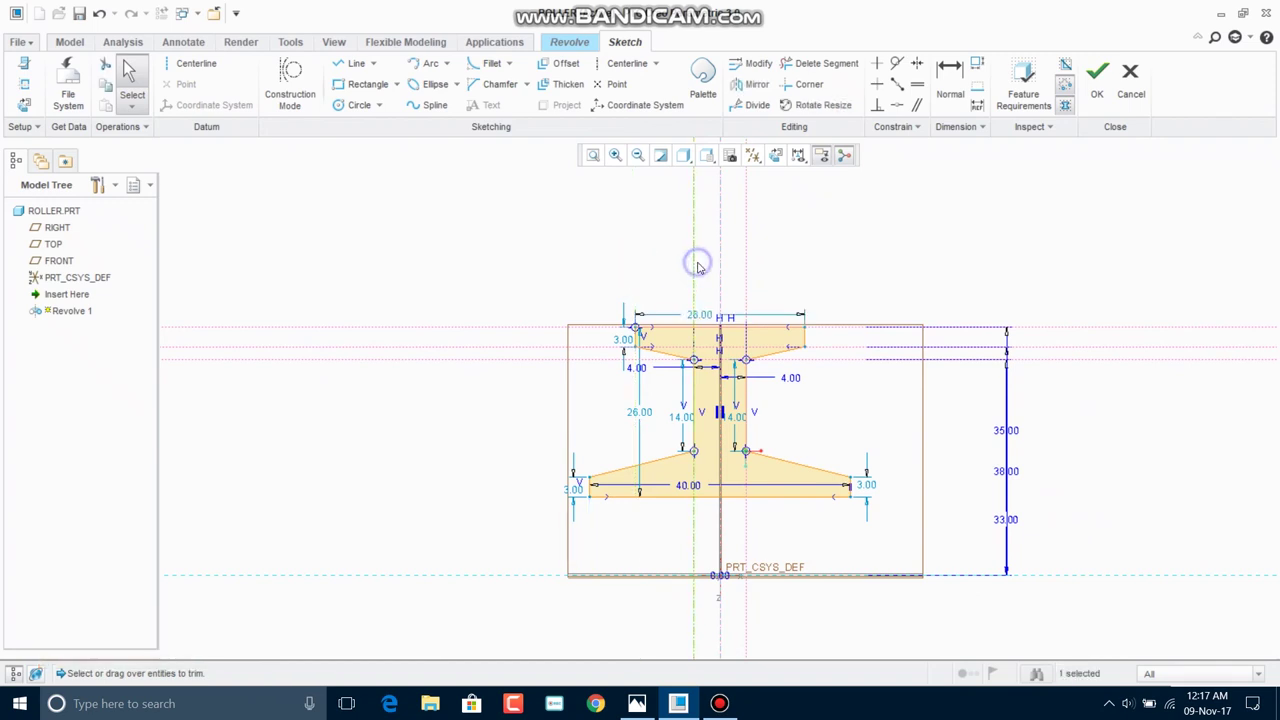
right_click(697, 264)
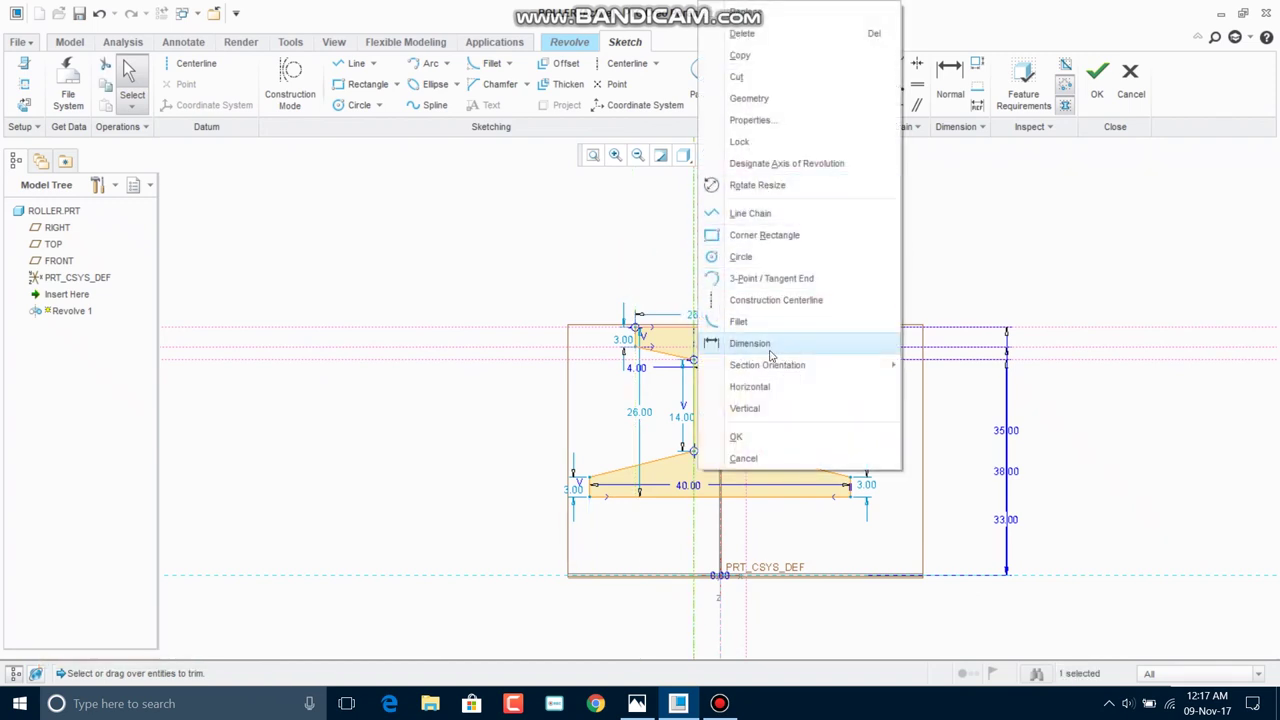
left_click(742, 33)
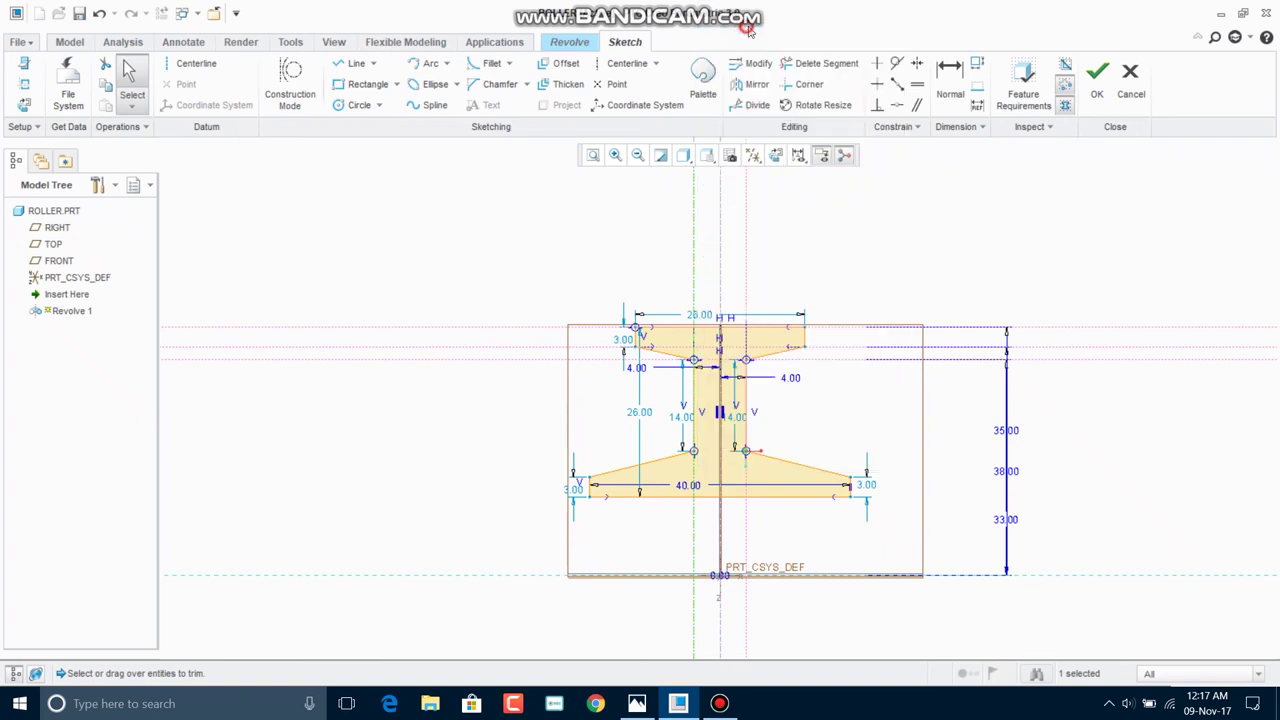
left_click(744, 243)
left_click(1066, 332)
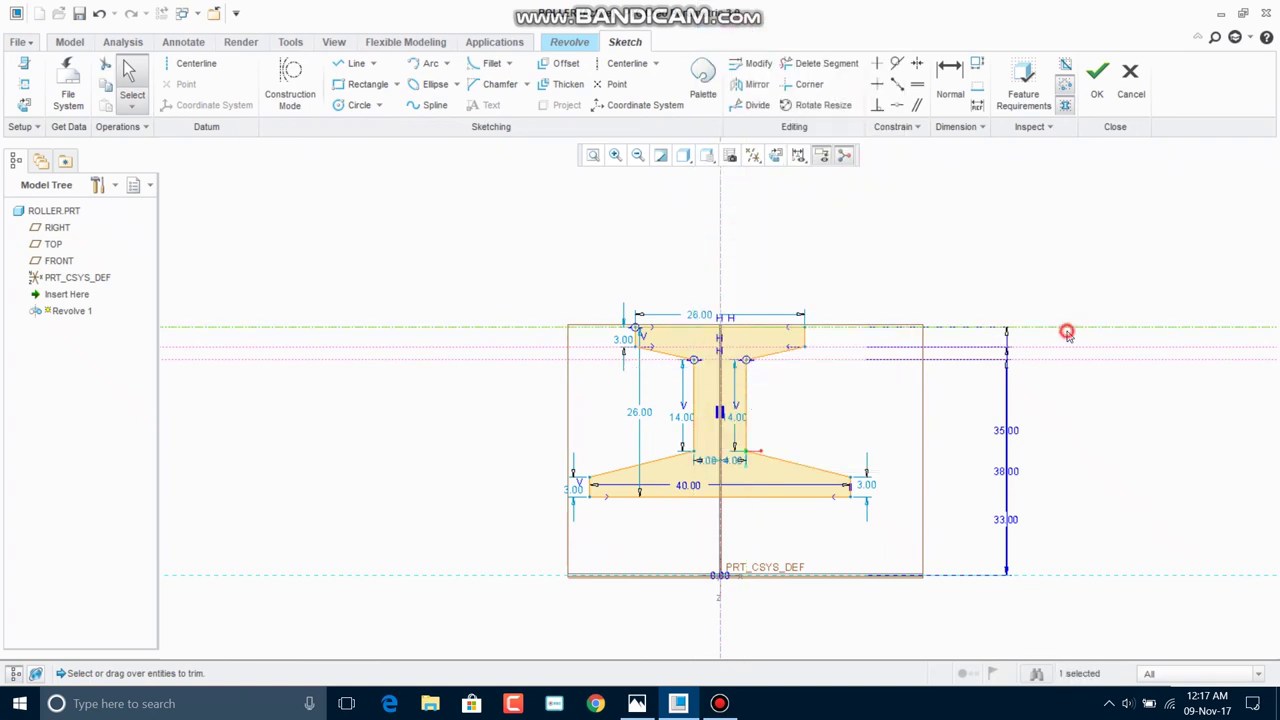
left_click_drag(1064, 343, 1063, 362)
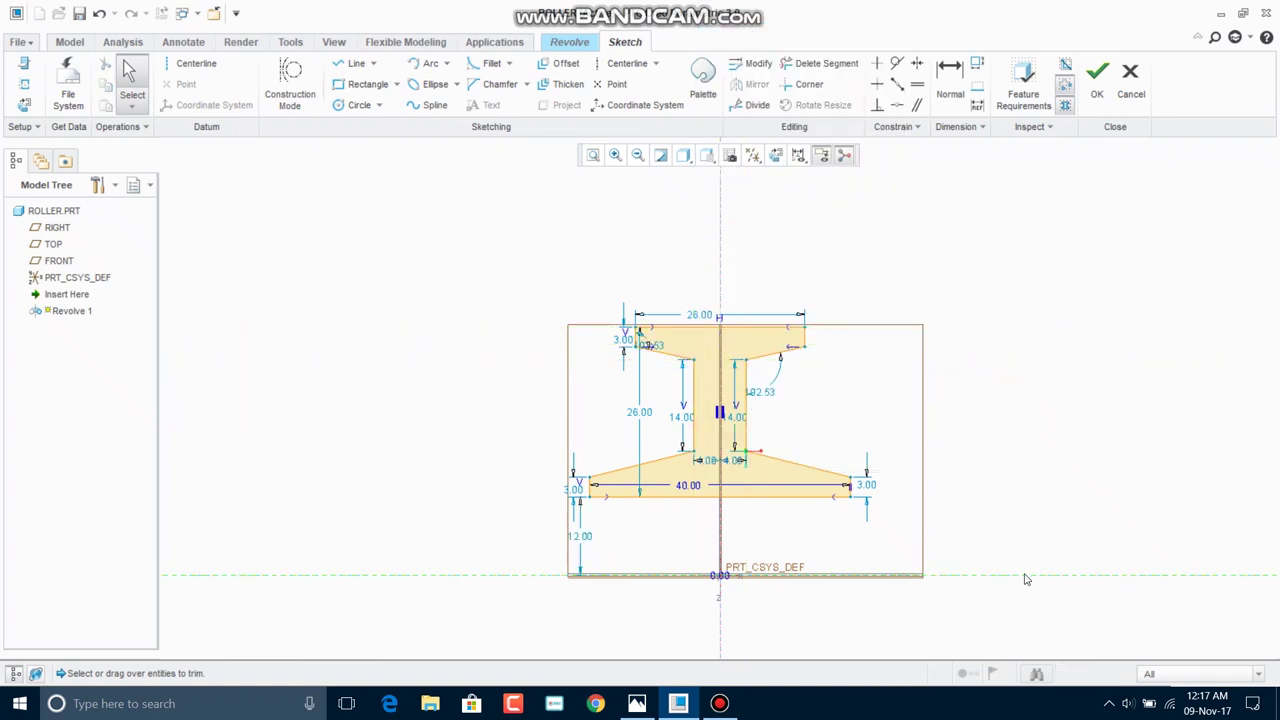
- Reposition the 102.53 angle, 3.00, 40.00 and 12.00 dimensions clear of the profile
left_click_drag(765, 395, 837, 403)
left_click_drag(866, 485, 925, 487)
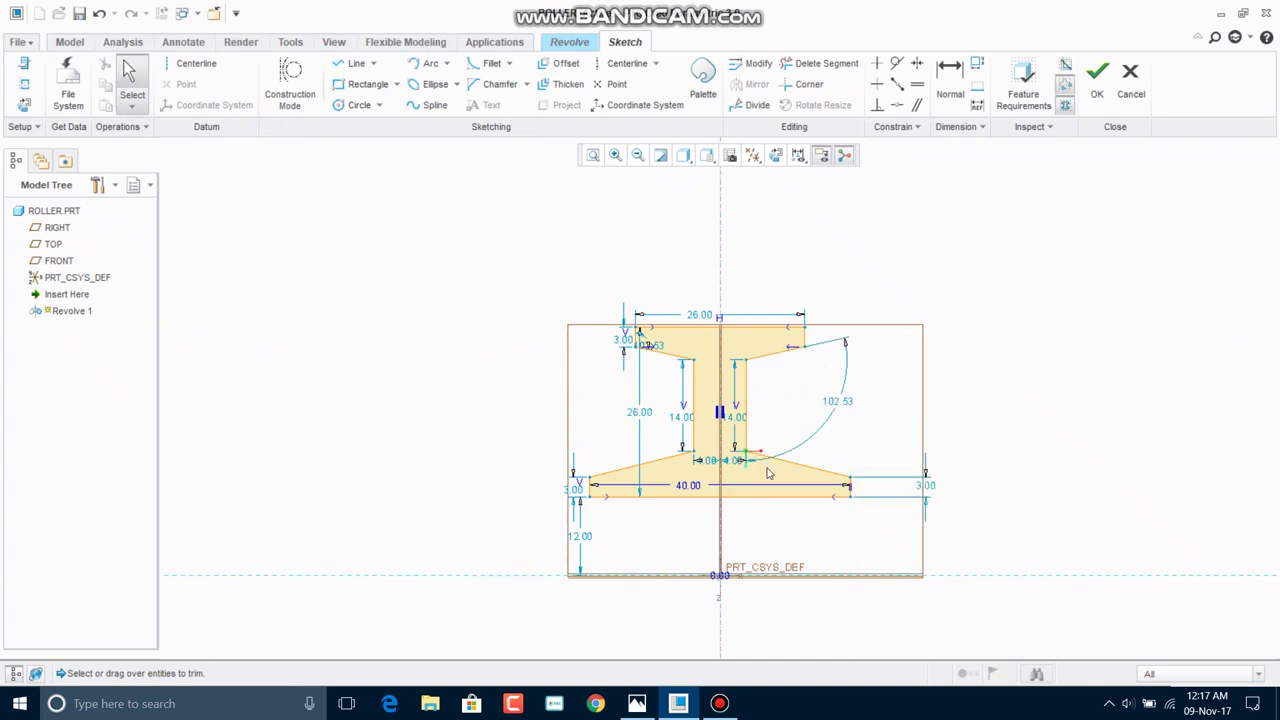
left_click_drag(687, 486, 687, 530)
left_click_drag(582, 537, 497, 537)
- Draw a horizontal centerline along the bottom axis and try to accept the sketch
left_click(604, 65)
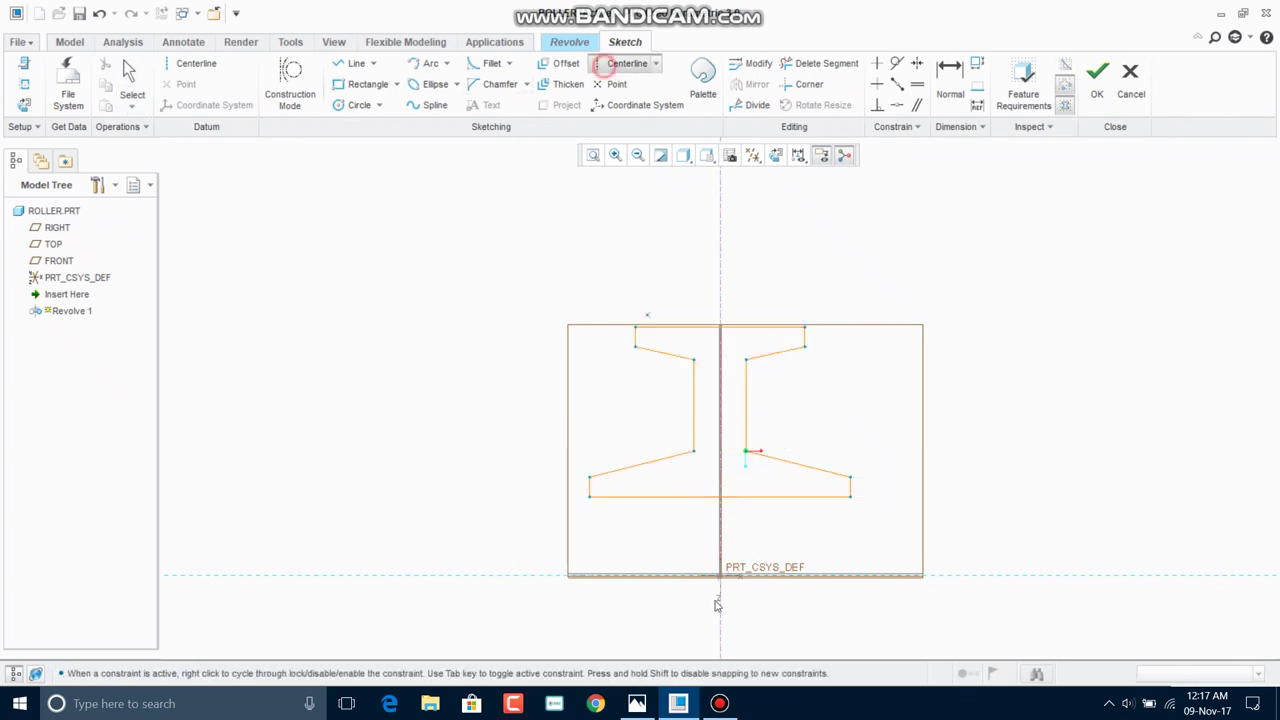
left_click(778, 575)
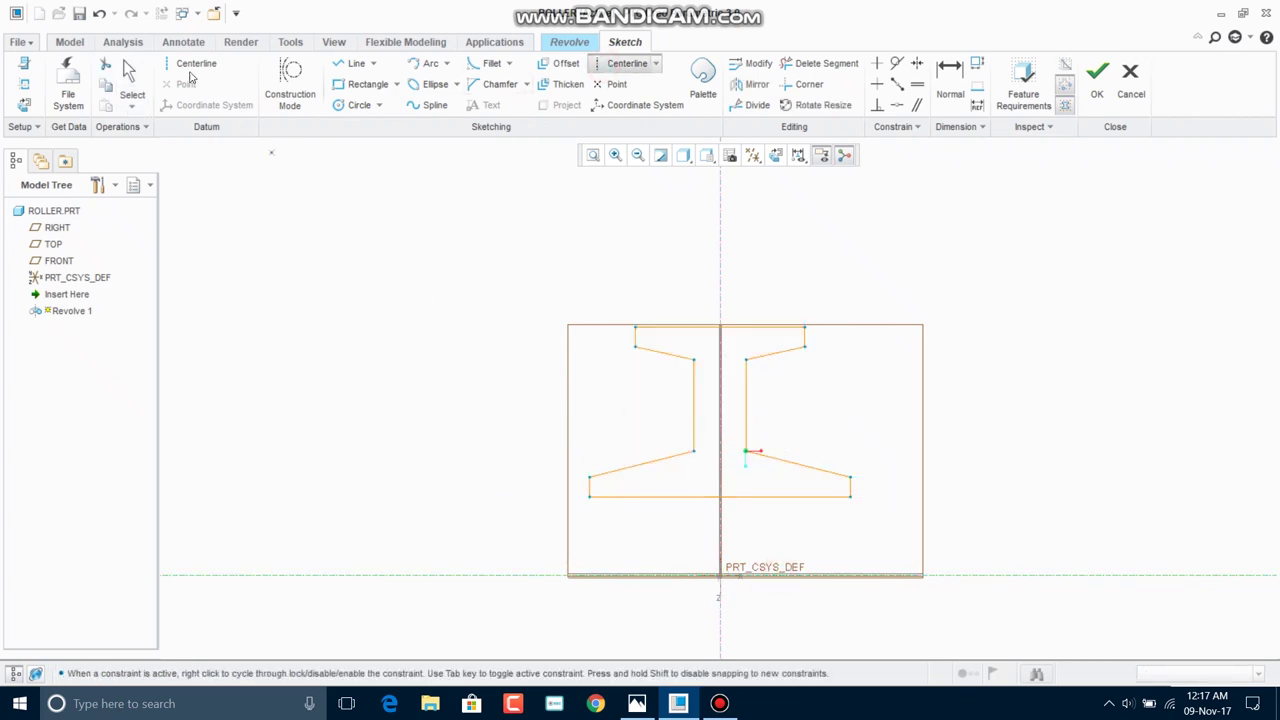
left_click(130, 80)
left_click(1097, 78)
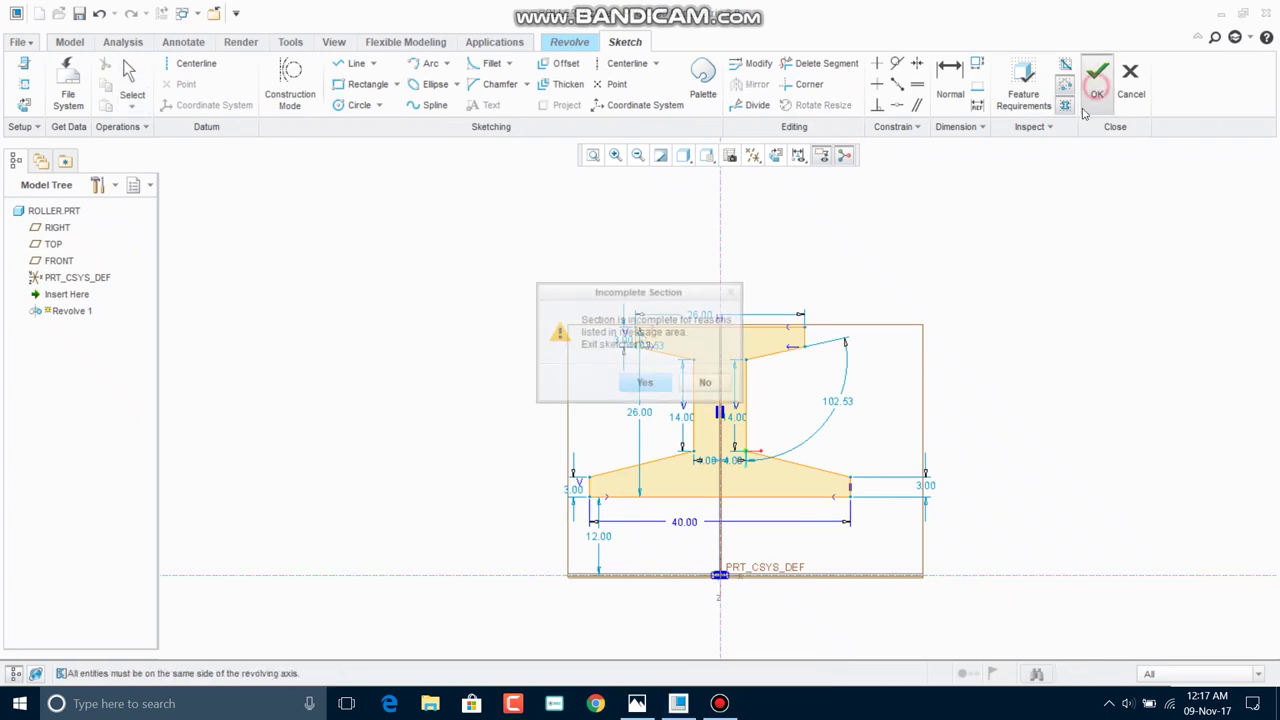
- Decline the Incomplete Section warning, delete the vertical centerline, and accept the sketch to preview the 360° revolve
left_click_drag(673, 291, 447, 242)
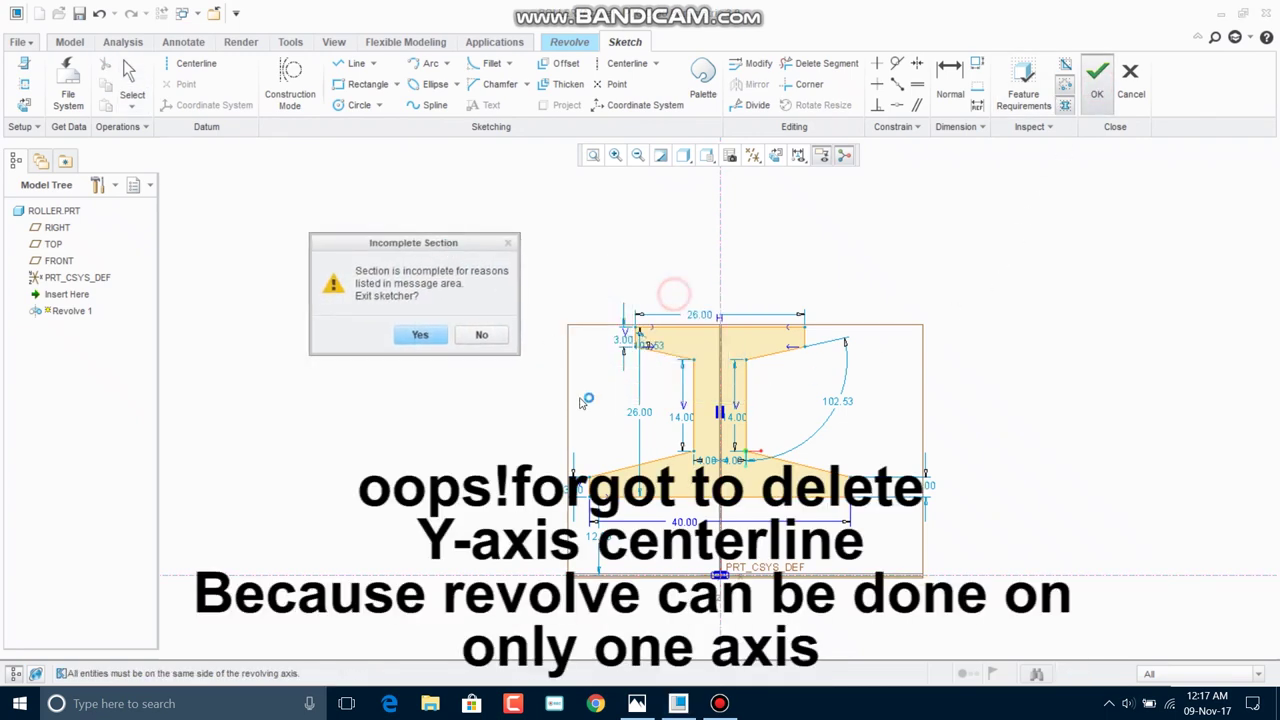
left_click(484, 337)
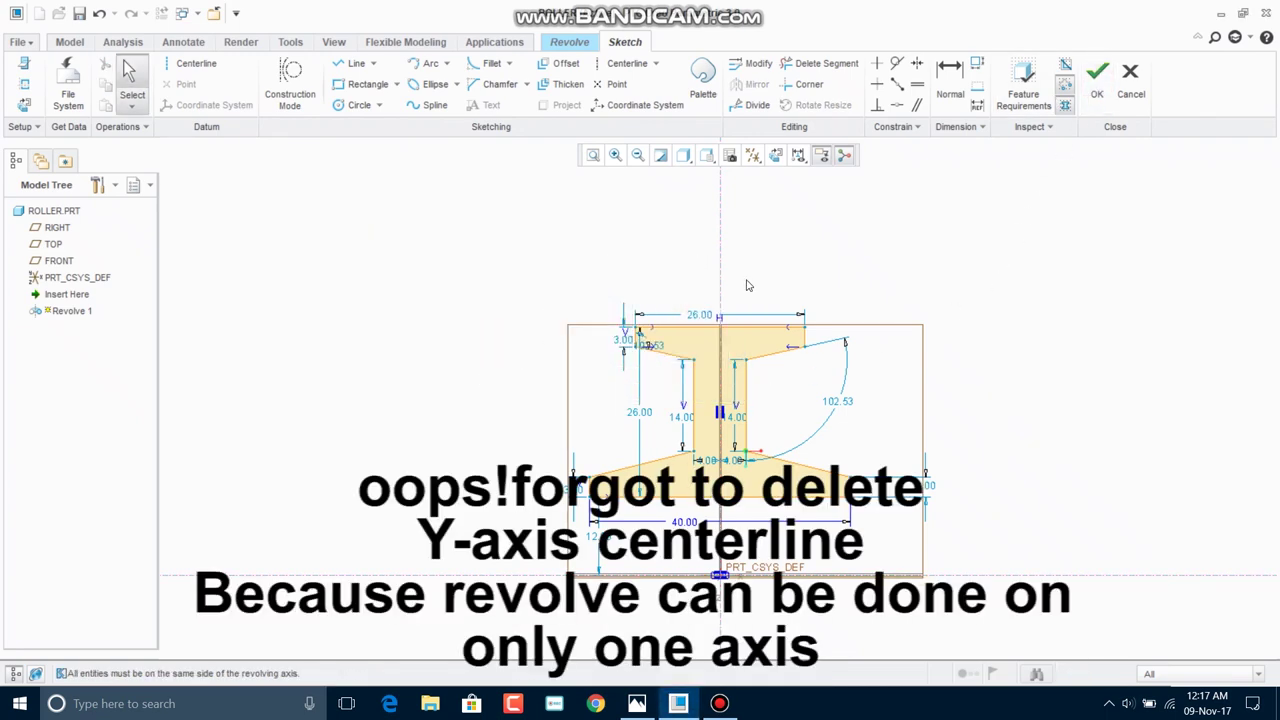
left_click(720, 229)
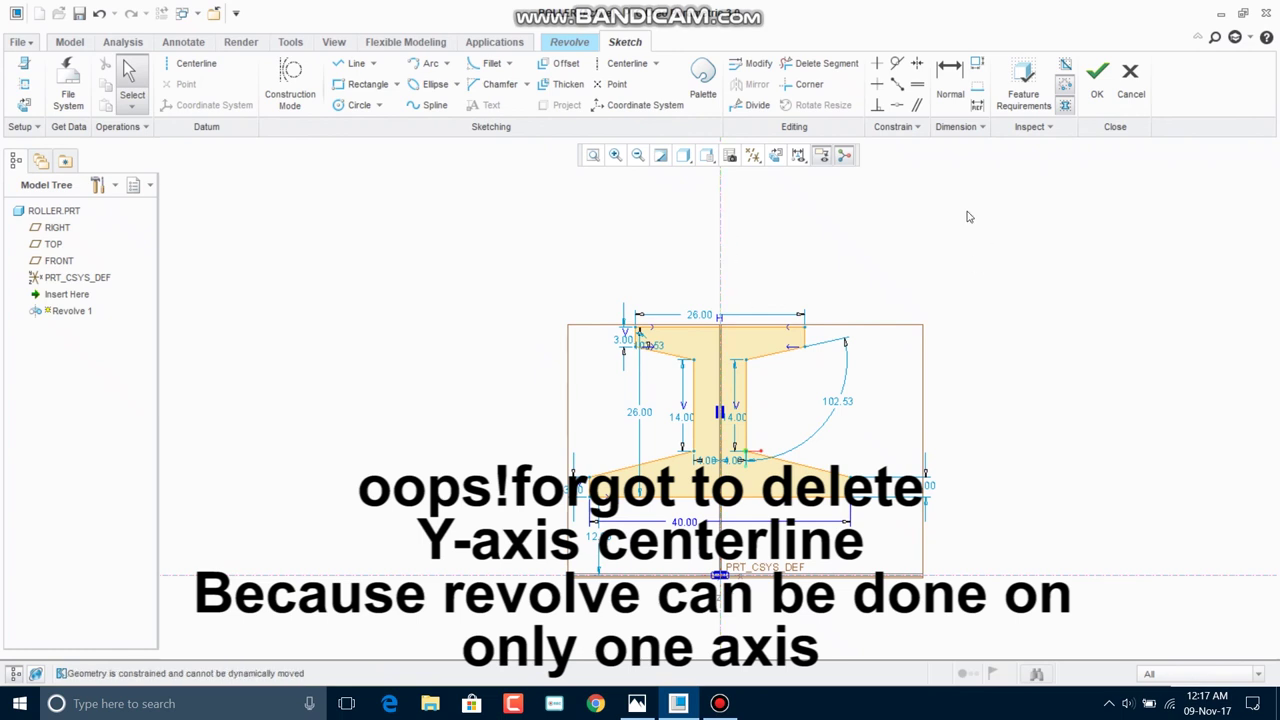
left_click(722, 218)
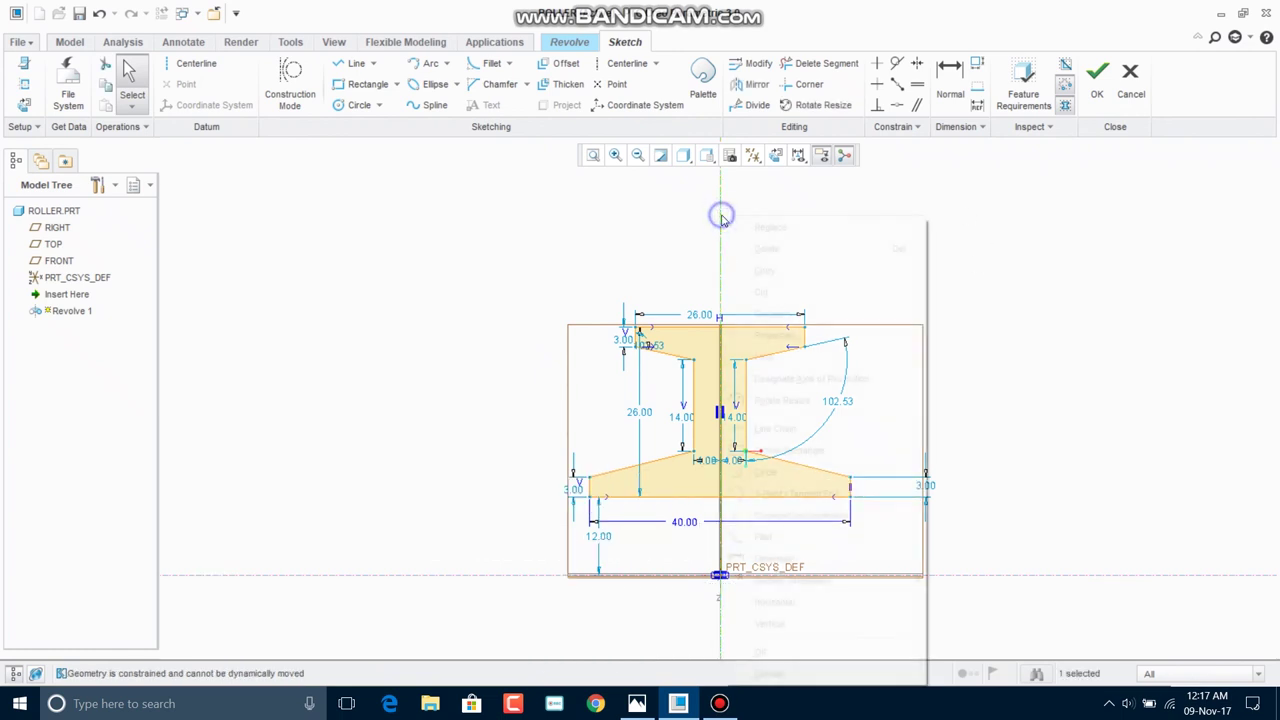
right_click(721, 216)
left_click(786, 248)
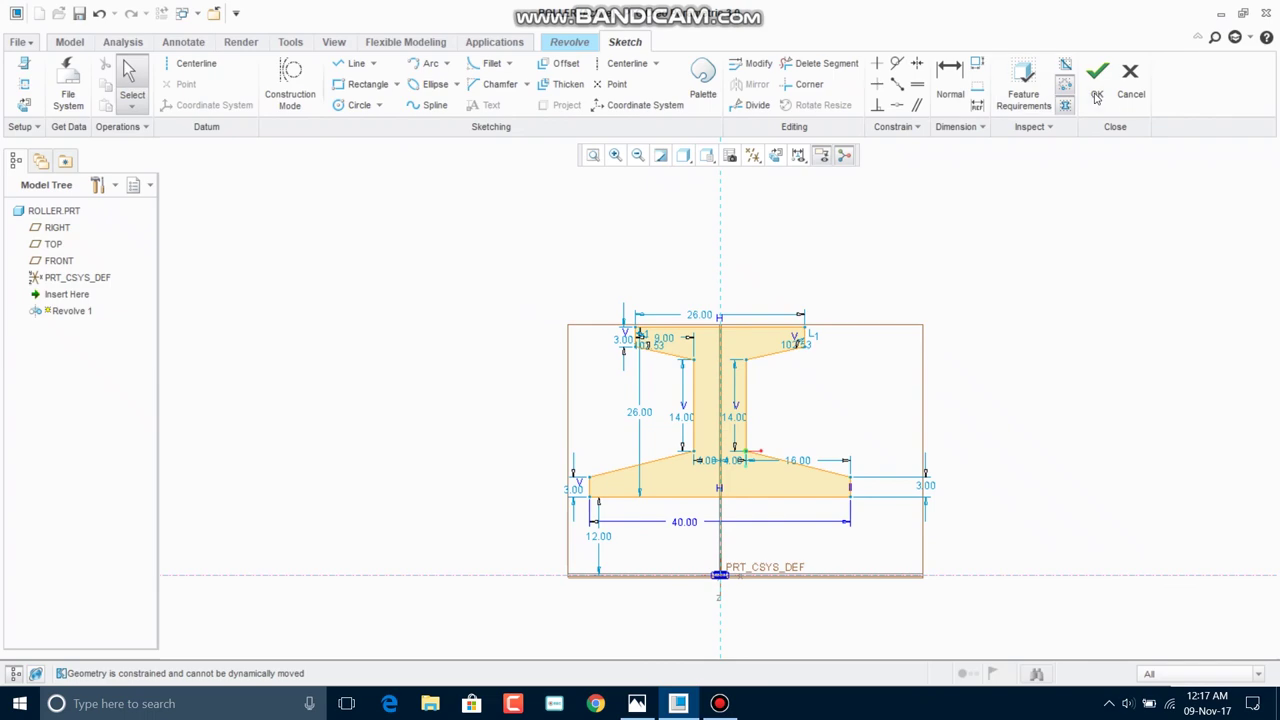
left_click(1097, 78)
middle_click_drag(903, 244, 934, 306)
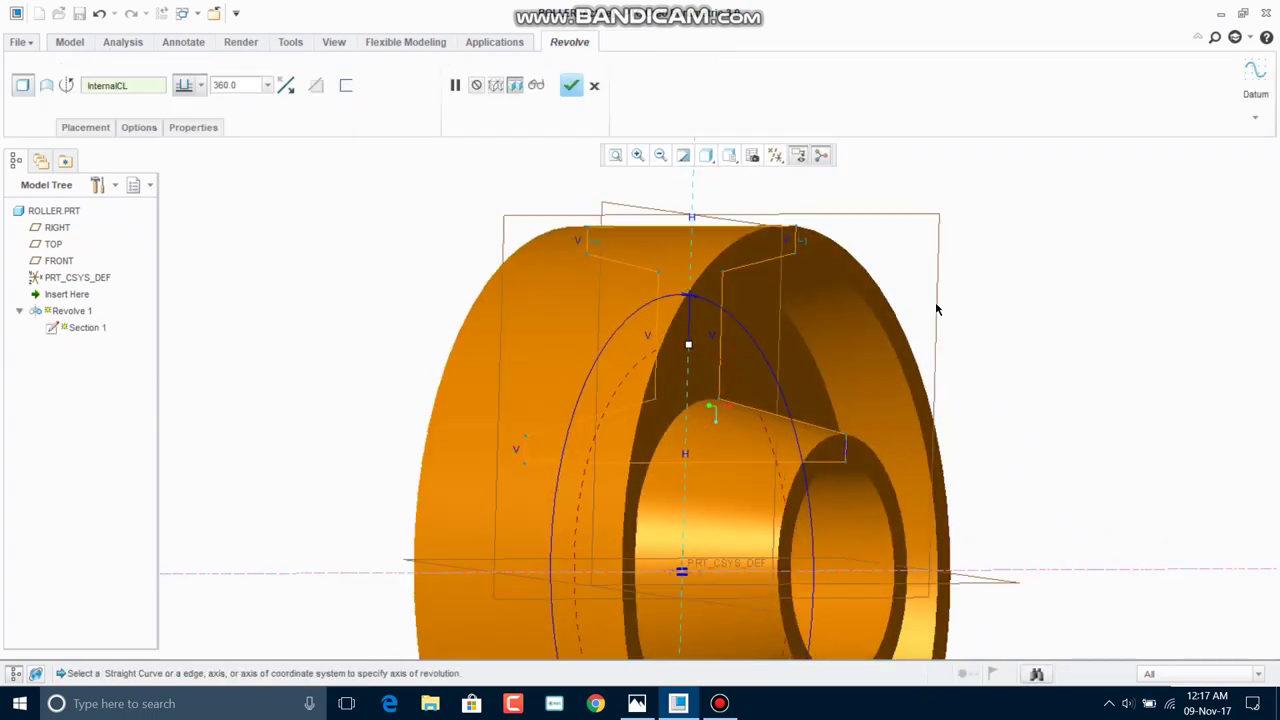
- Inspect the revolve preview and confirm Revolve 1 as the solid roller
scroll(934, 306, "down", 5)
scroll(1094, 343, "up", 3)
mouse_move(1094, 343)
middle_mouse_down()
mouse_move(1009, 337)
mouse_move(845, 367)
mouse_move(843, 348)
middle_mouse_up()
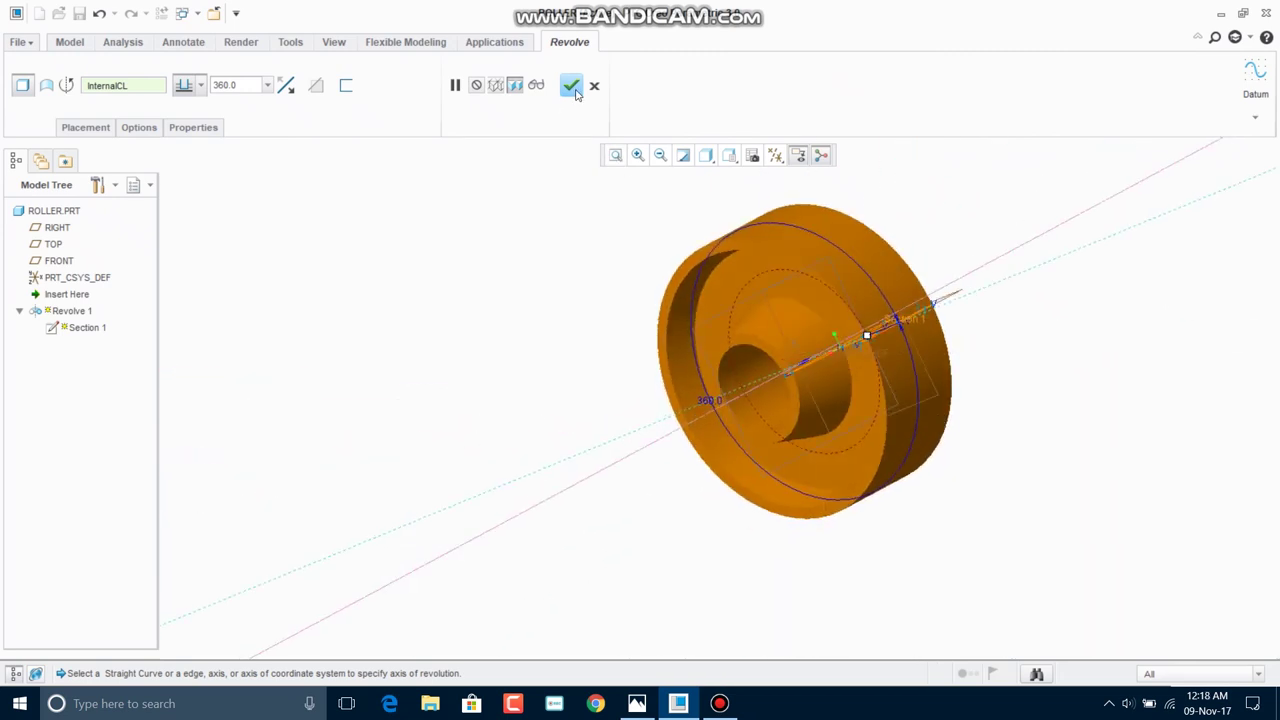
left_click(571, 86)
middle_click_drag(911, 271, 931, 262)
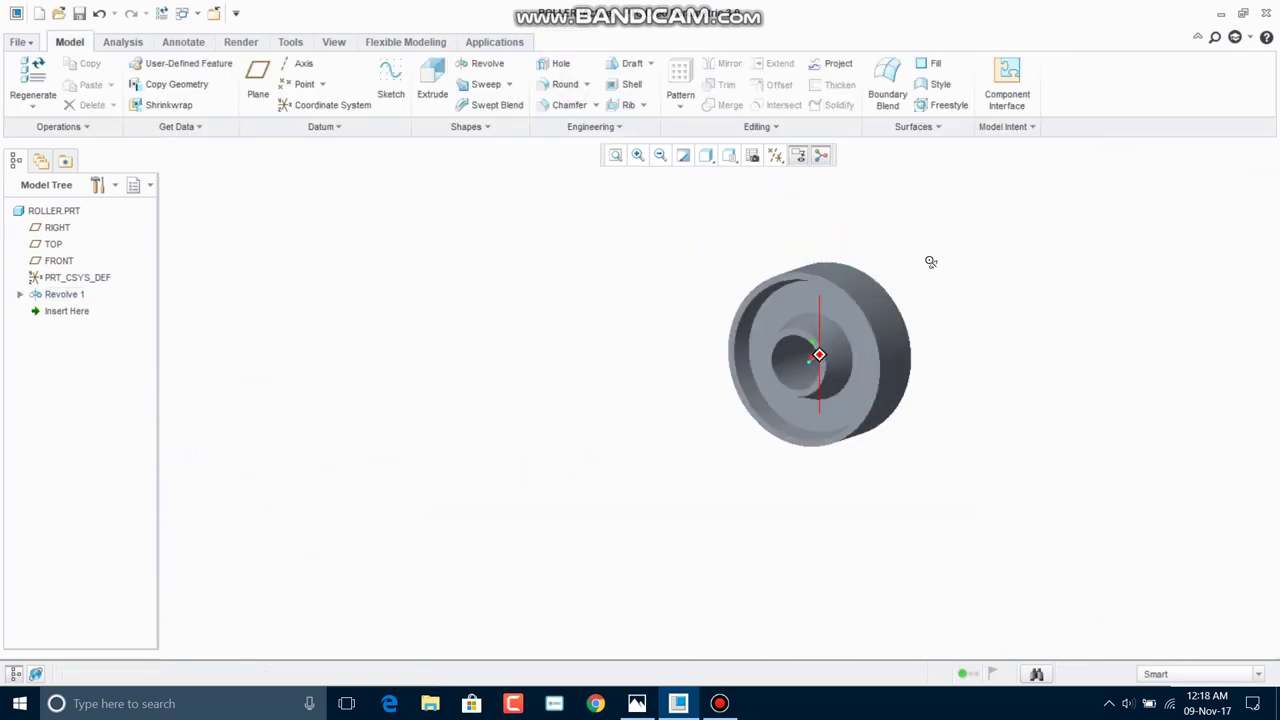
- Show the roller in the Shading With Edges display style
left_click(708, 155)
left_click(740, 191)
scroll(886, 237, "up", 2)
scroll(886, 237, "up", 2)
- Hide all datum planes, axes, points and coordinate systems, then orbit to a near-front view
left_click(775, 155)
left_click(810, 192)
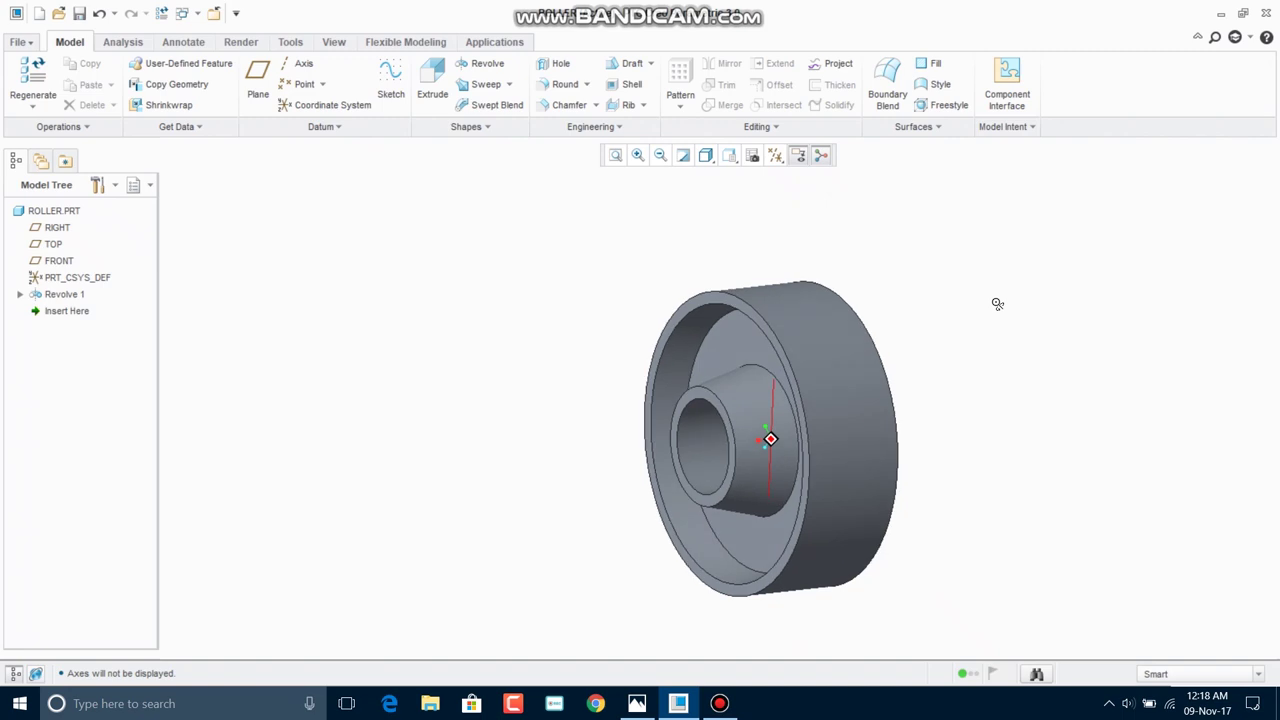
left_click(775, 155)
left_click(789, 176)
left_click(789, 176)
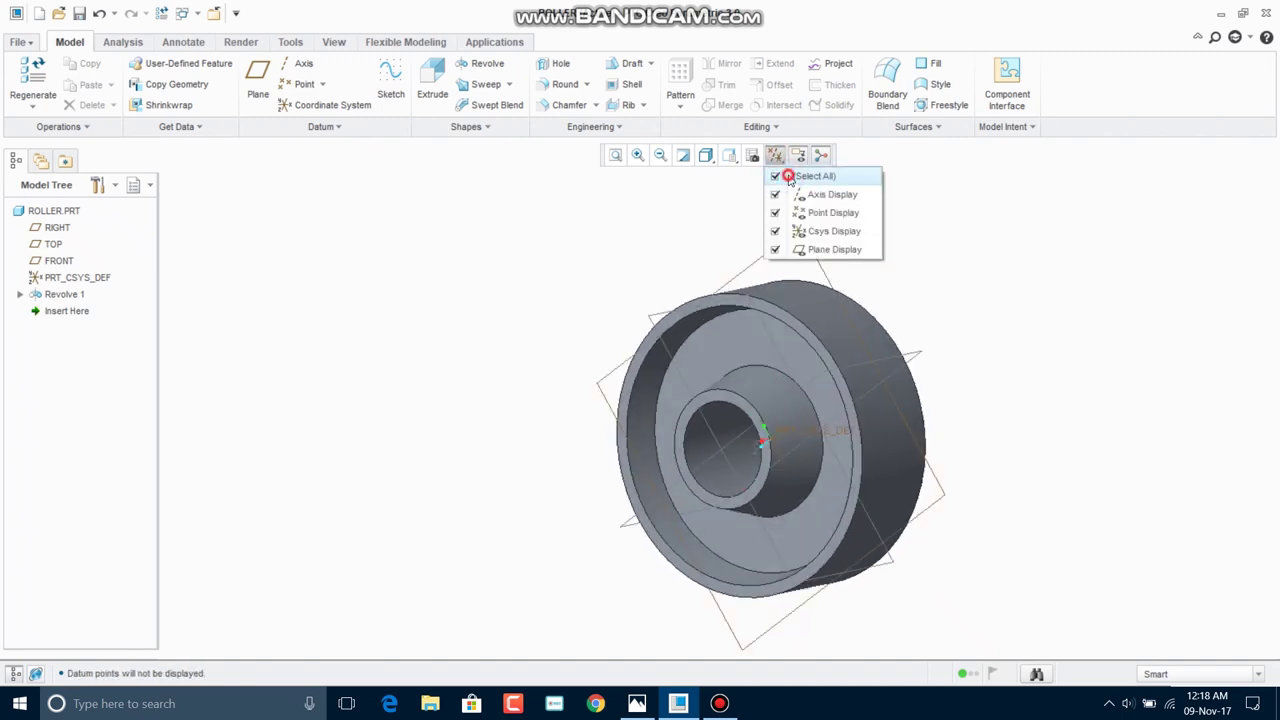
mouse_move(913, 229)
middle_mouse_down()
mouse_move(968, 260)
mouse_move(920, 257)
mouse_move(826, 286)
mouse_move(931, 237)
mouse_move(925, 247)
middle_mouse_up()
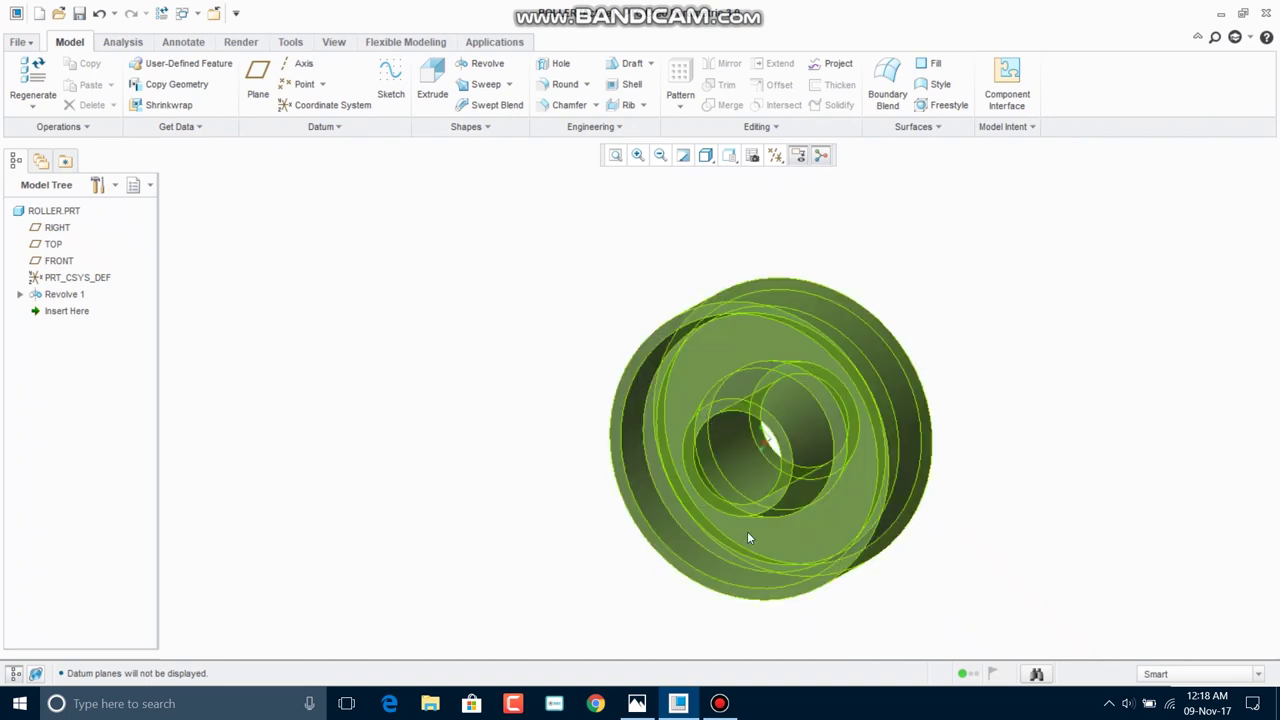
mouse_move(1047, 366)
middle_mouse_down()
mouse_move(1091, 300)
mouse_move(1049, 289)
middle_mouse_up()
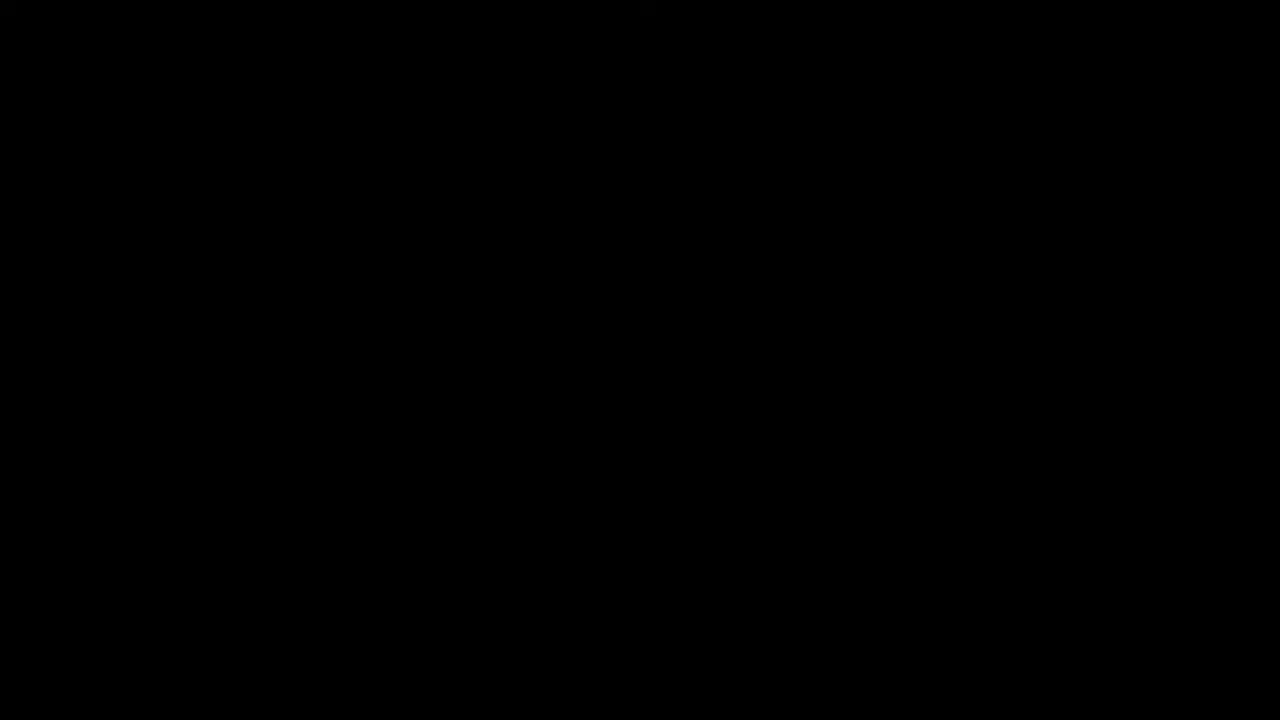